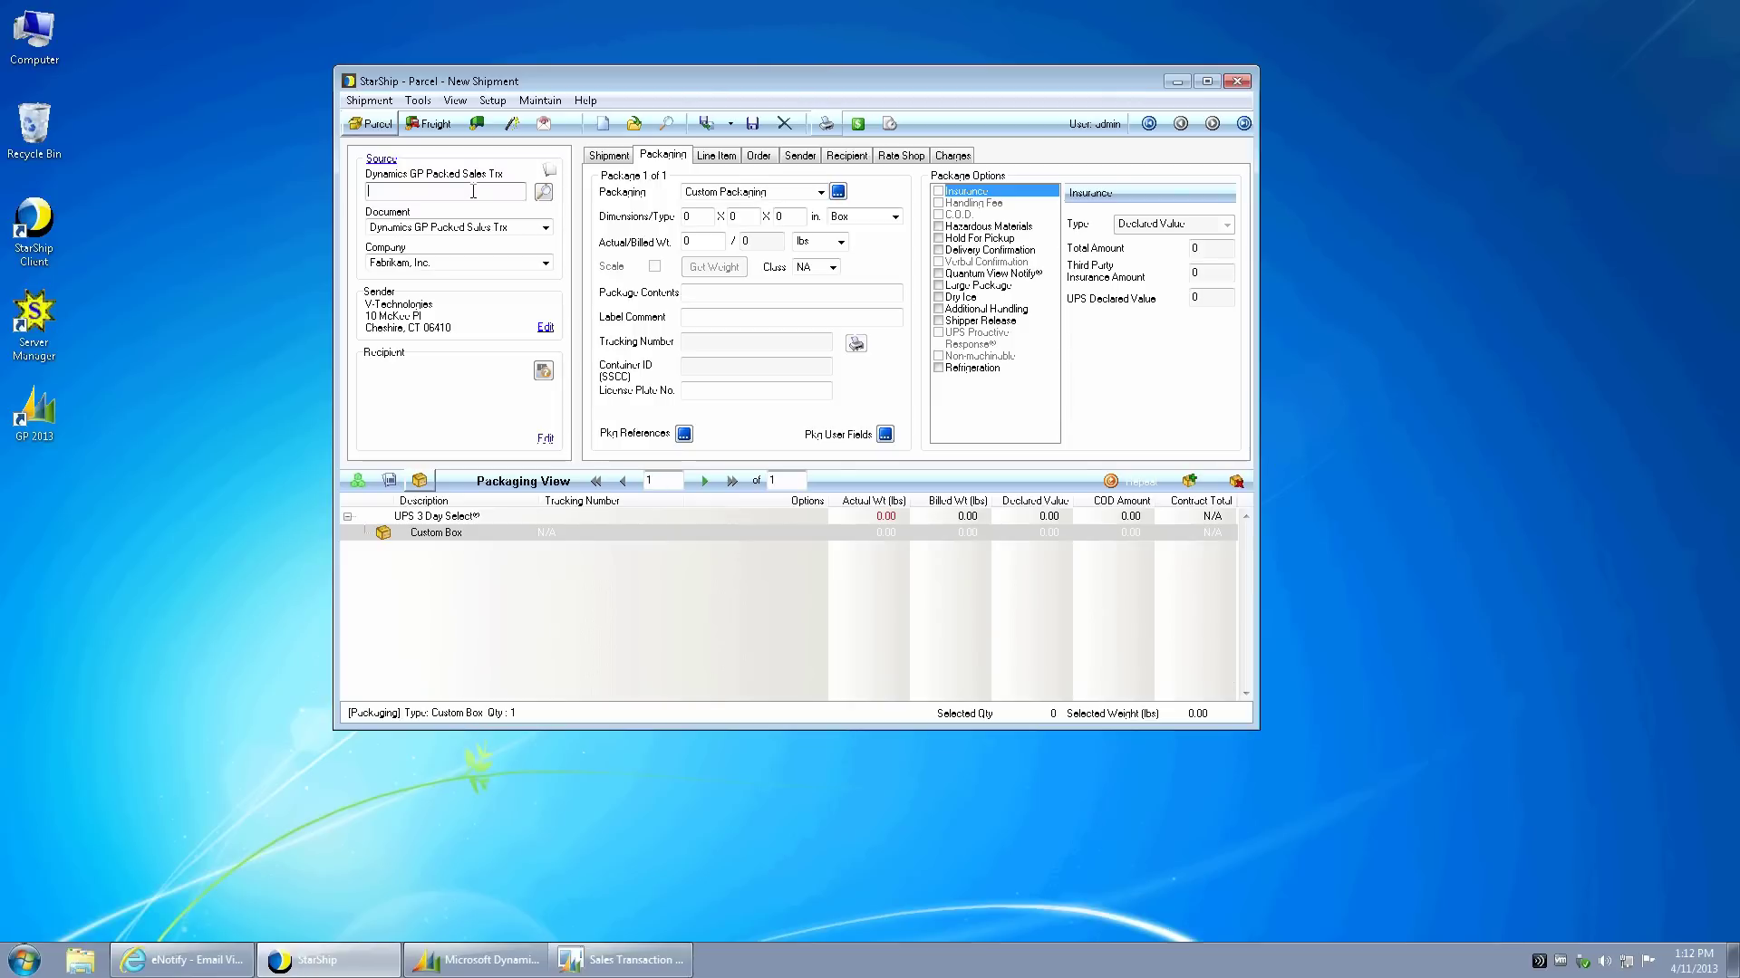
- Load packed sales transaction SB01003 into the StarShip shipment
{"action": "type", "text": "SB01003"}
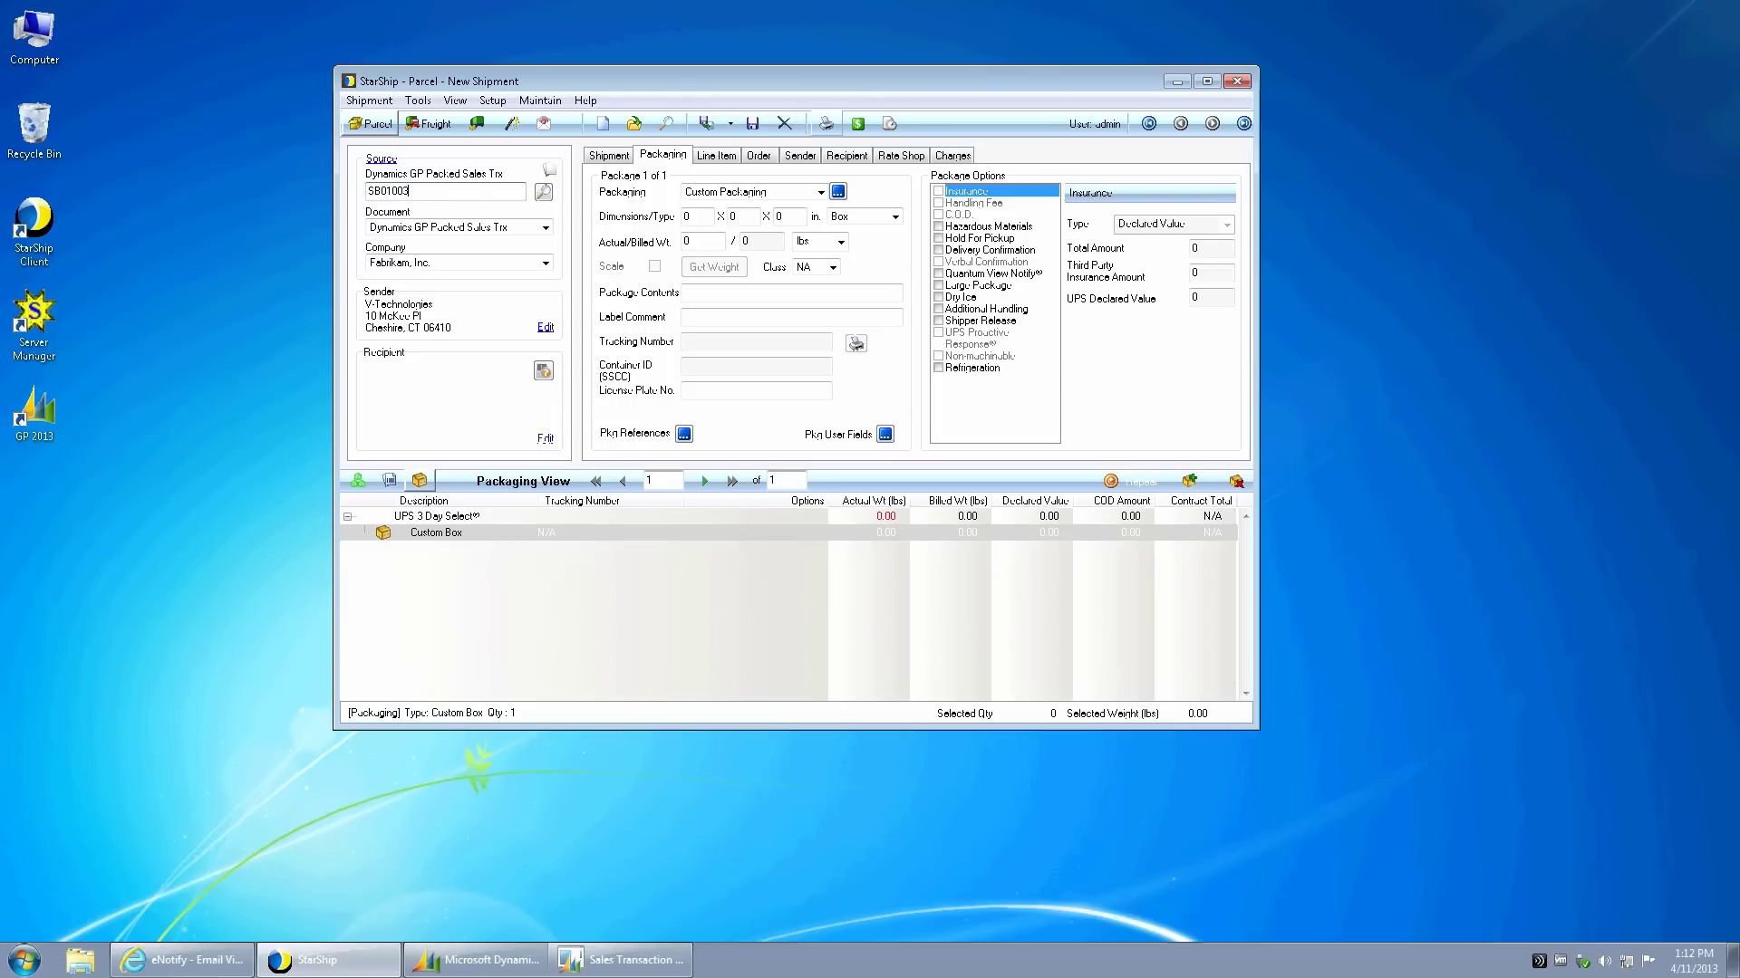
{"action": "key", "text": "Return"}
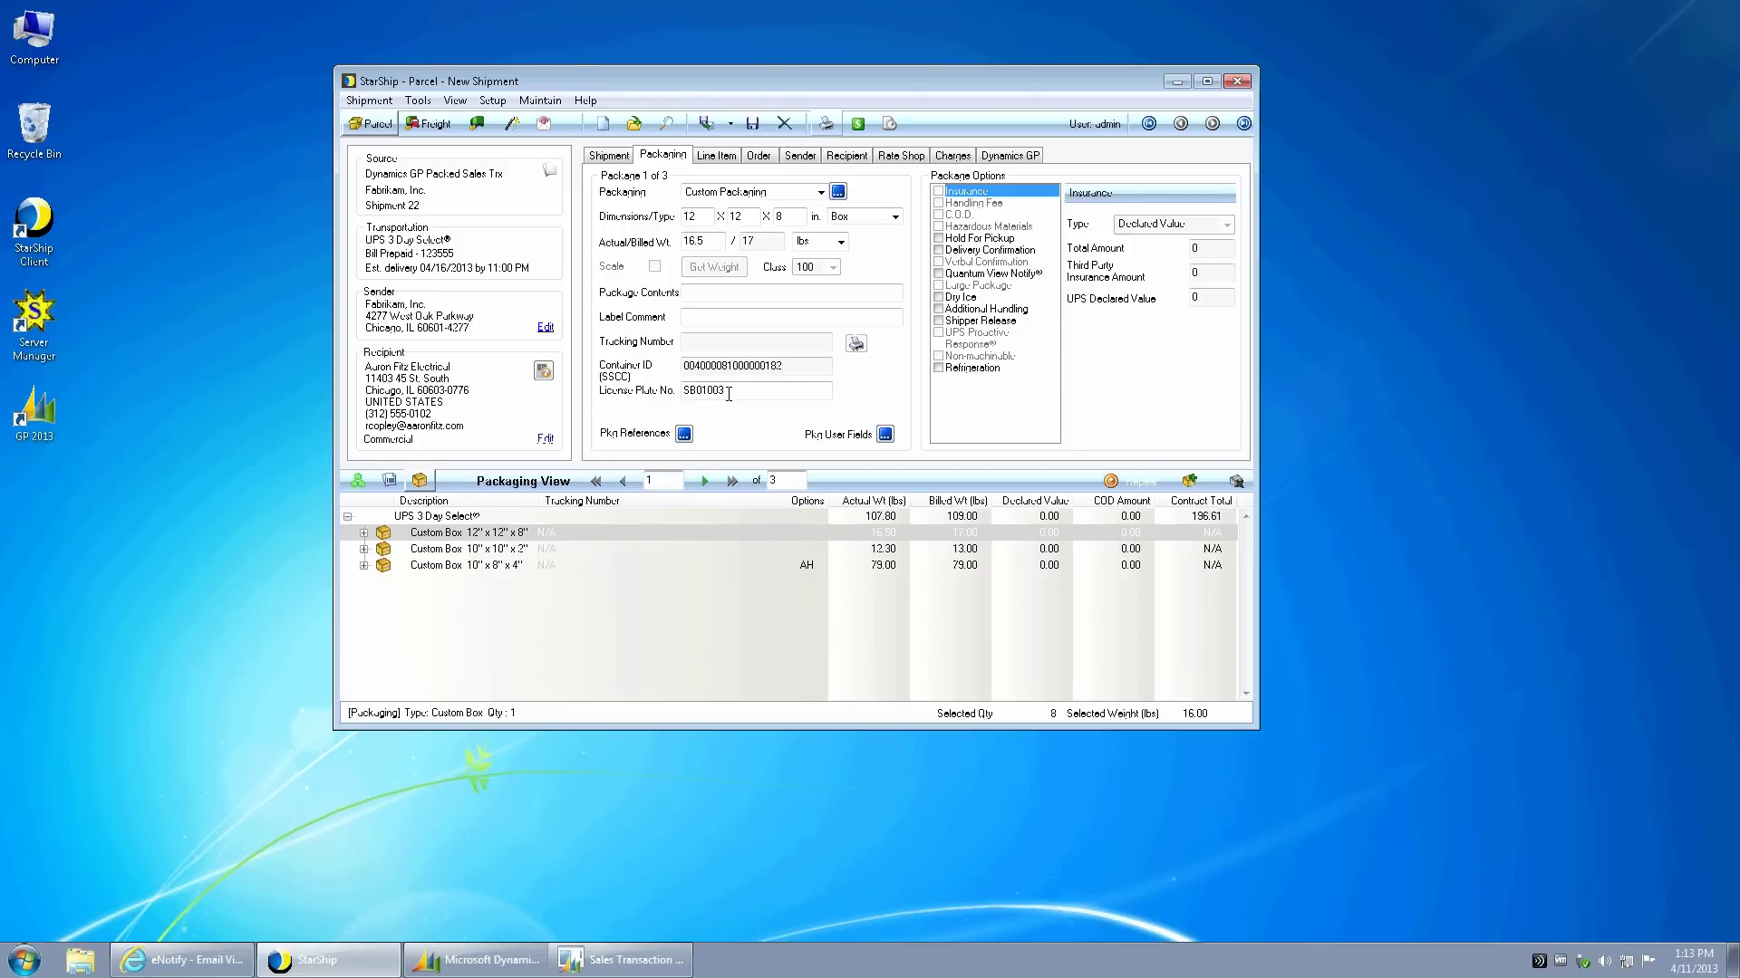
- Expand all boxes in the packaging list to show their items, then process the shipment
{"action": "right_click", "coordinate": [370, 536]}
{"action": "left_click", "coordinate": [431, 539]}
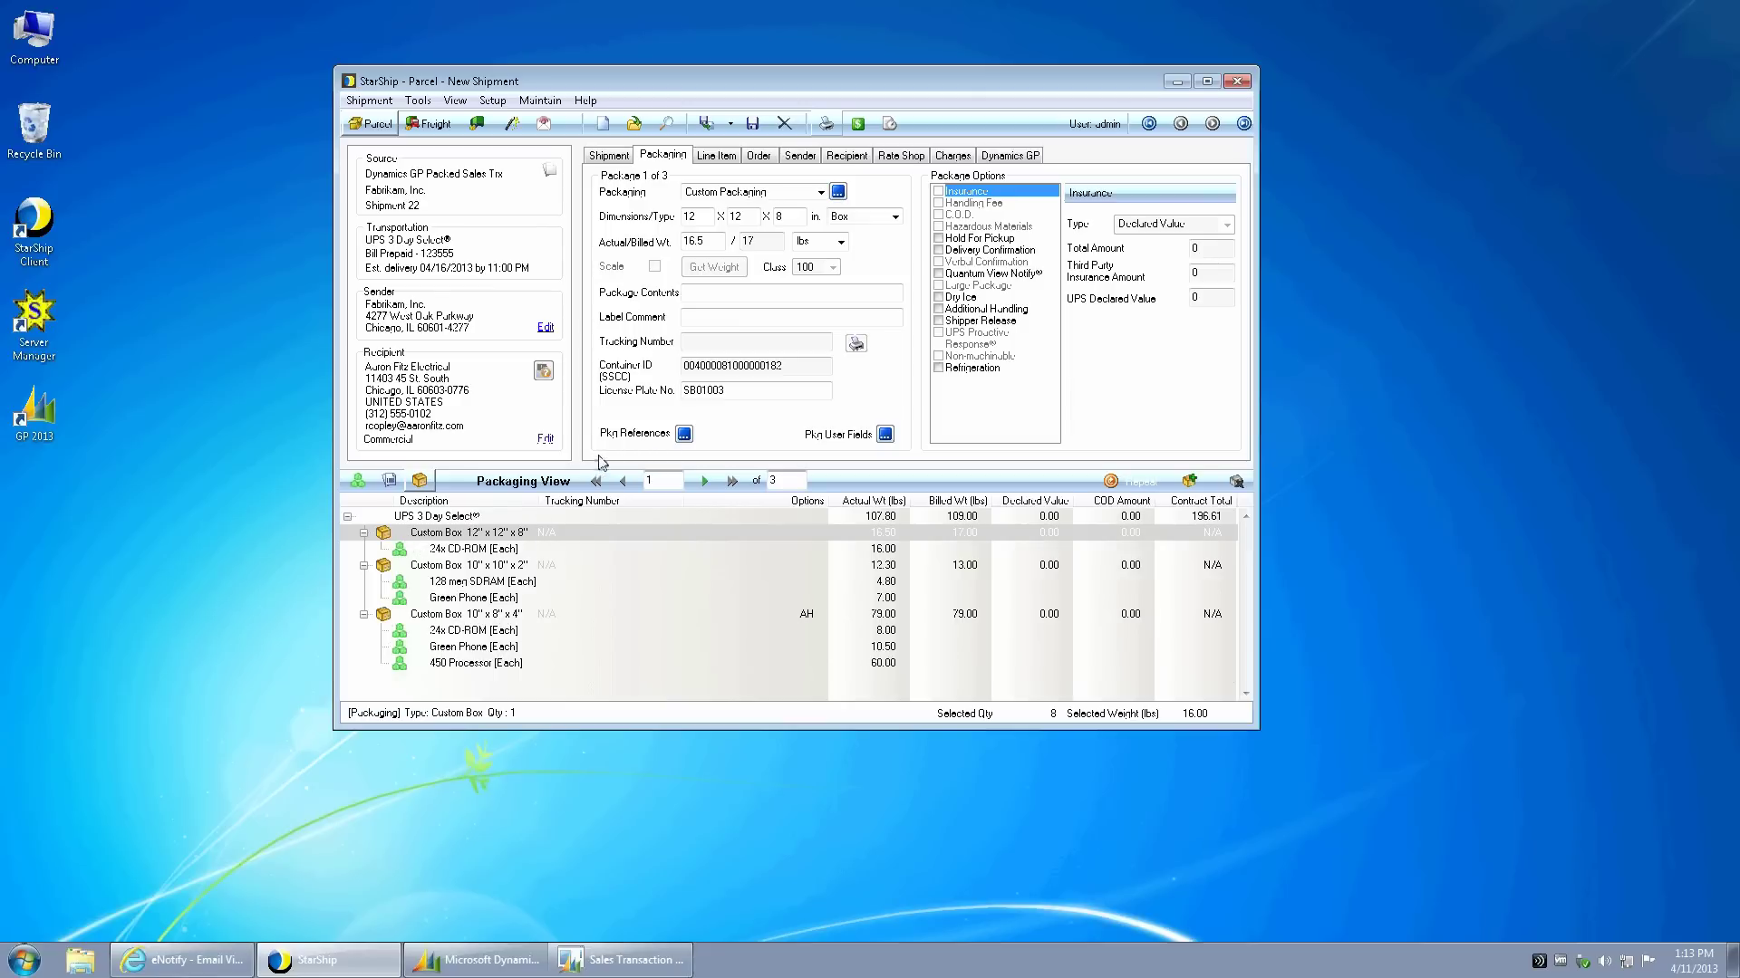
{"action": "left_click", "coordinate": [861, 127]}
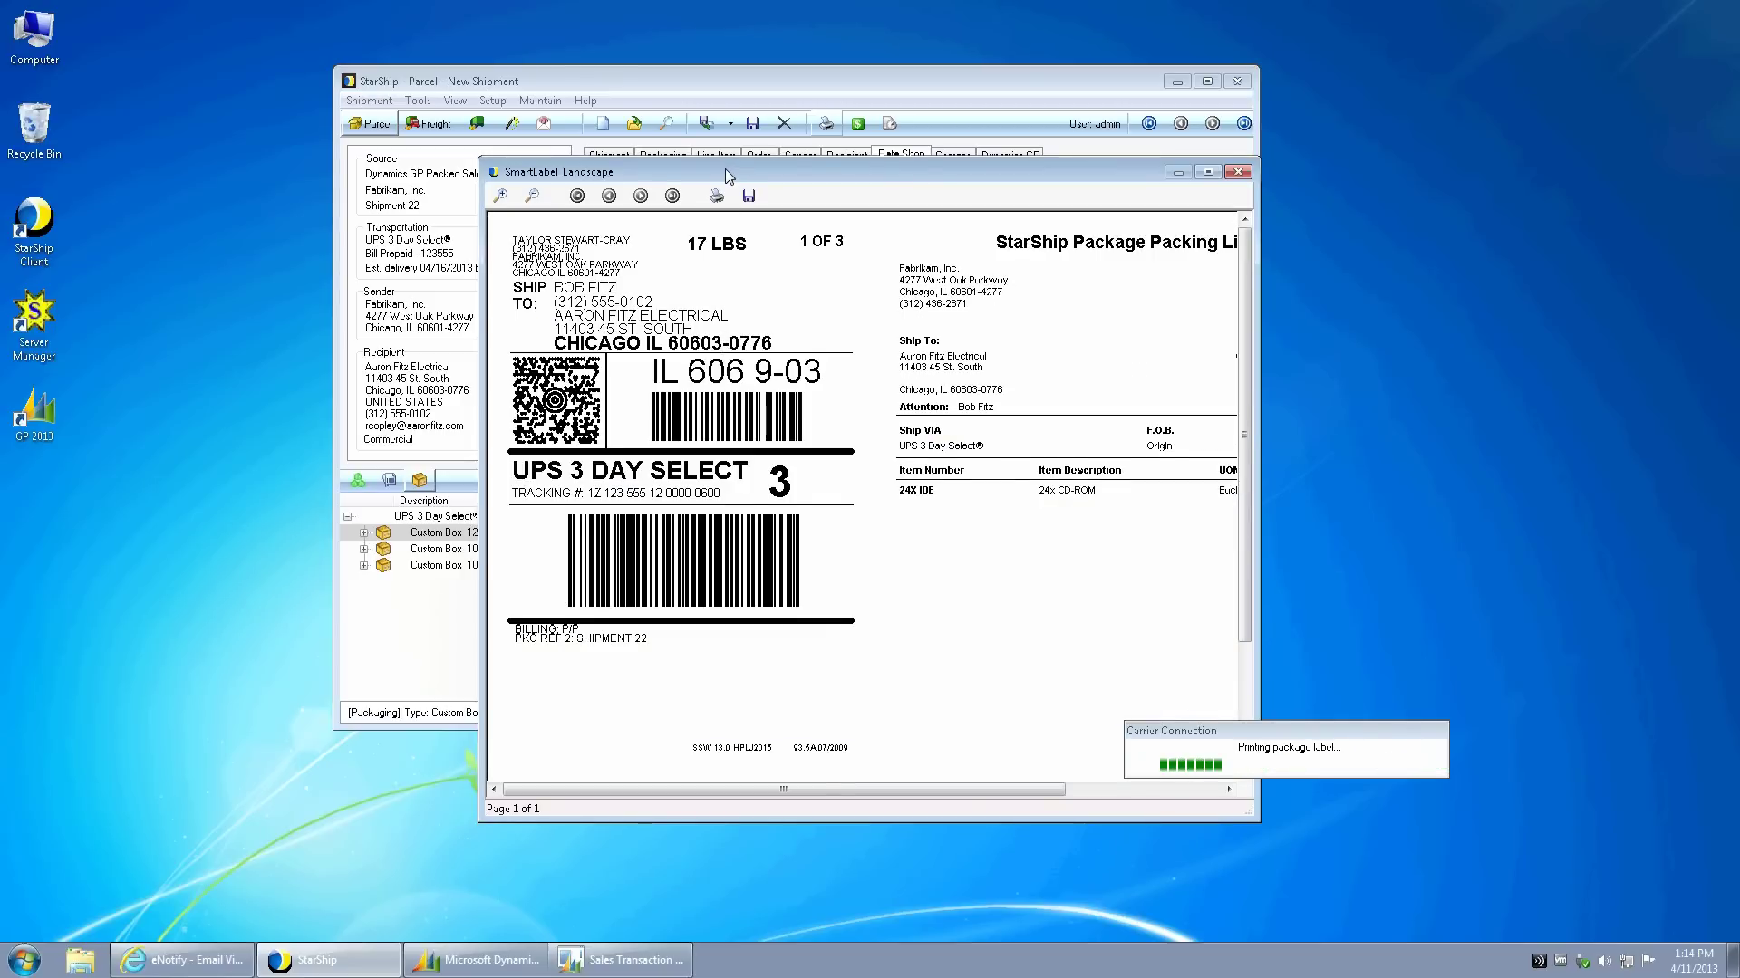
- Enlarge package 1's SmartLabel preview to view the packing list, then close it
{"action": "left_click_drag", "start_coordinate": [1139, 794], "coordinate": [1438, 863]}
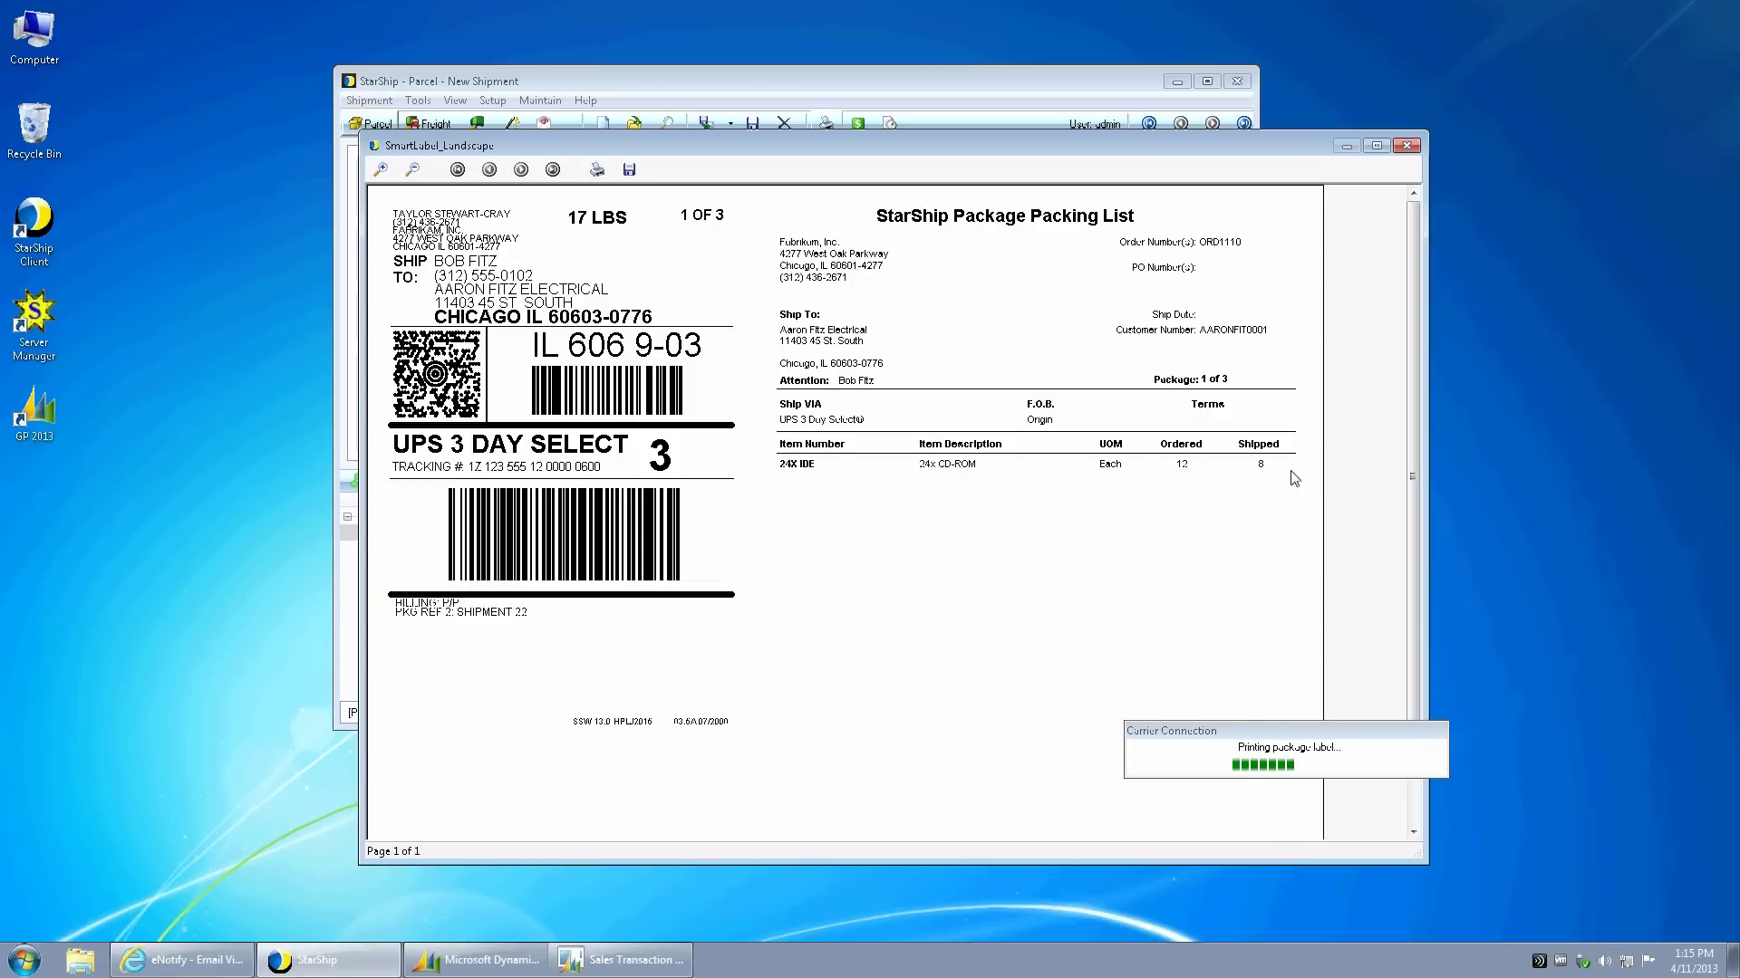
{"action": "left_click", "coordinate": [1406, 146]}
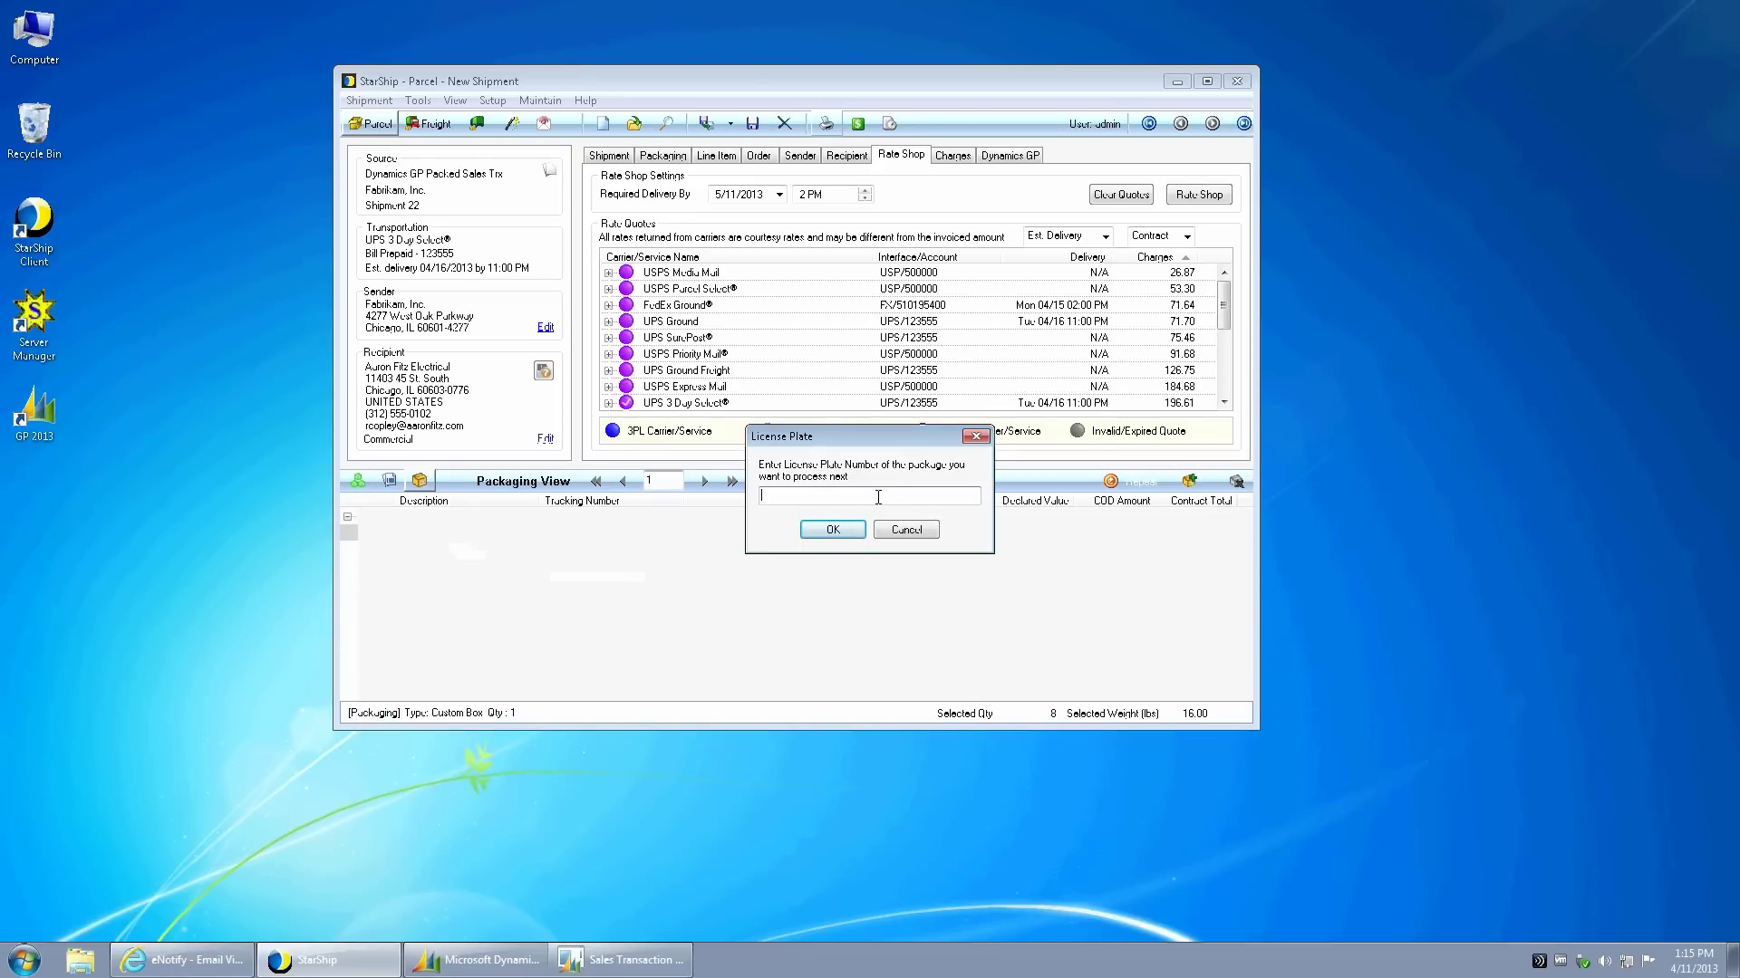
- Enter license plate SB01001 for the next package
{"action": "type", "text": "b"}
{"action": "key", "text": "BackSpace"}
{"action": "key", "text": "BackSpace"}
{"action": "type", "text": "SB01001"}
{"action": "key", "text": "Return"}
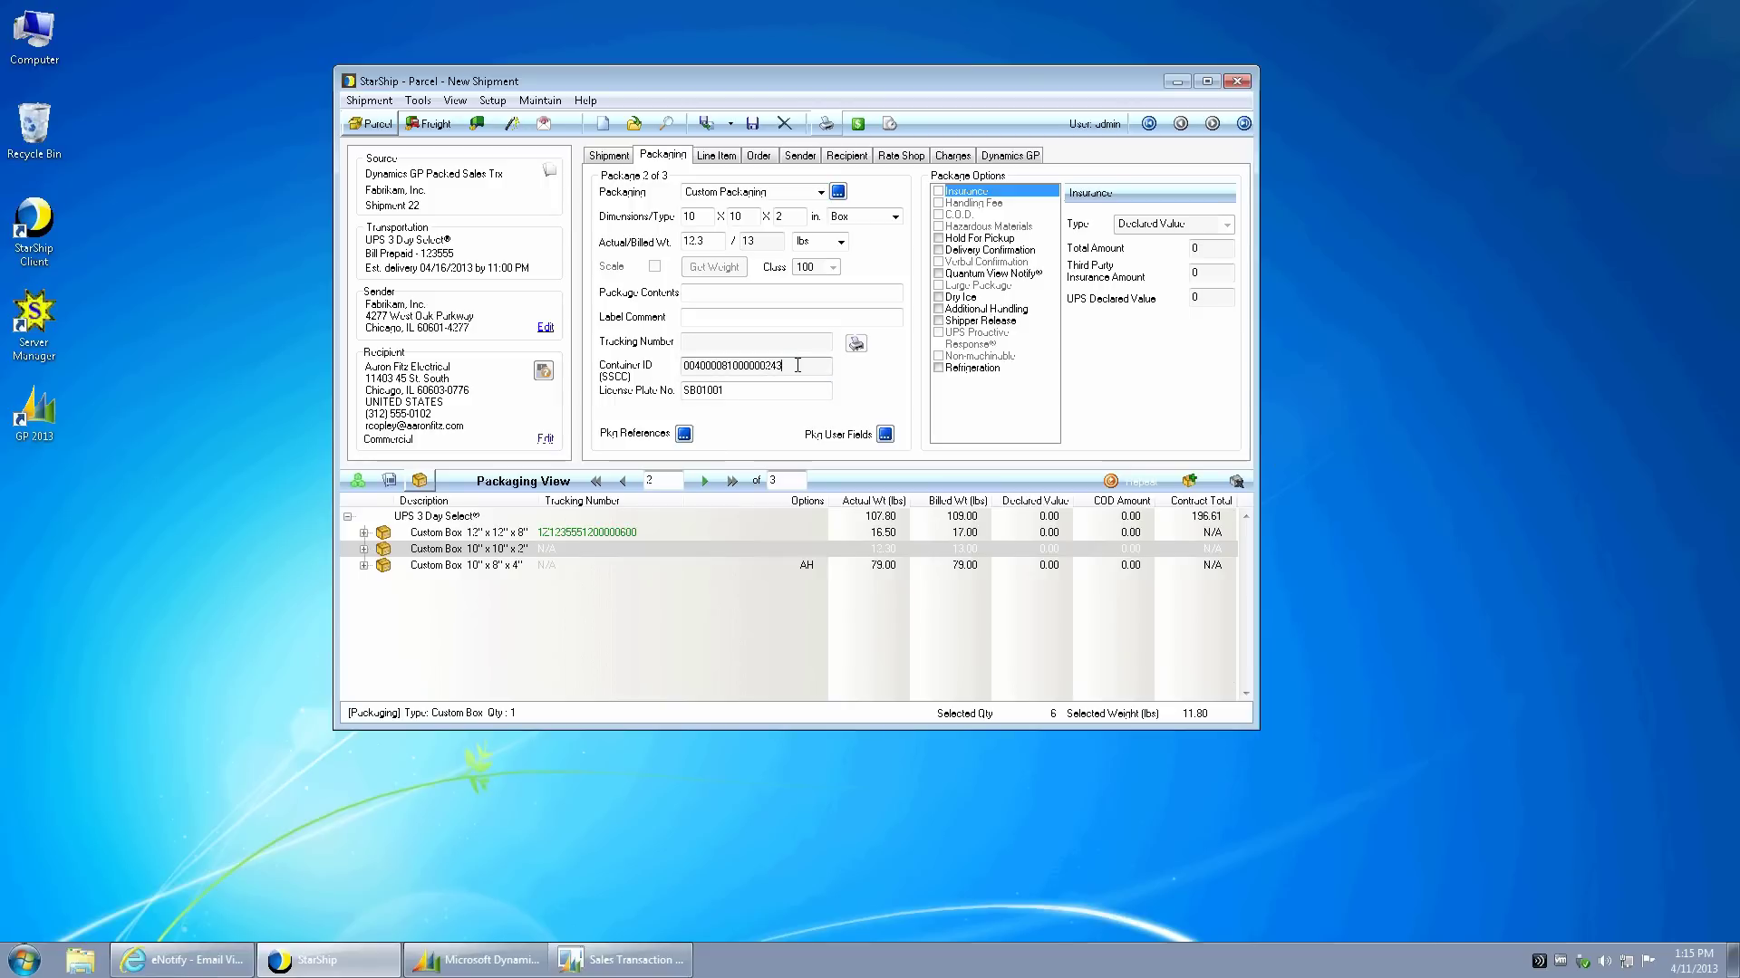
- Process package 2 with F10, enlarge its label preview, then close it
{"action": "left_click_drag", "start_coordinate": [786, 366], "coordinate": [661, 371]}
{"action": "key", "text": "F10"}
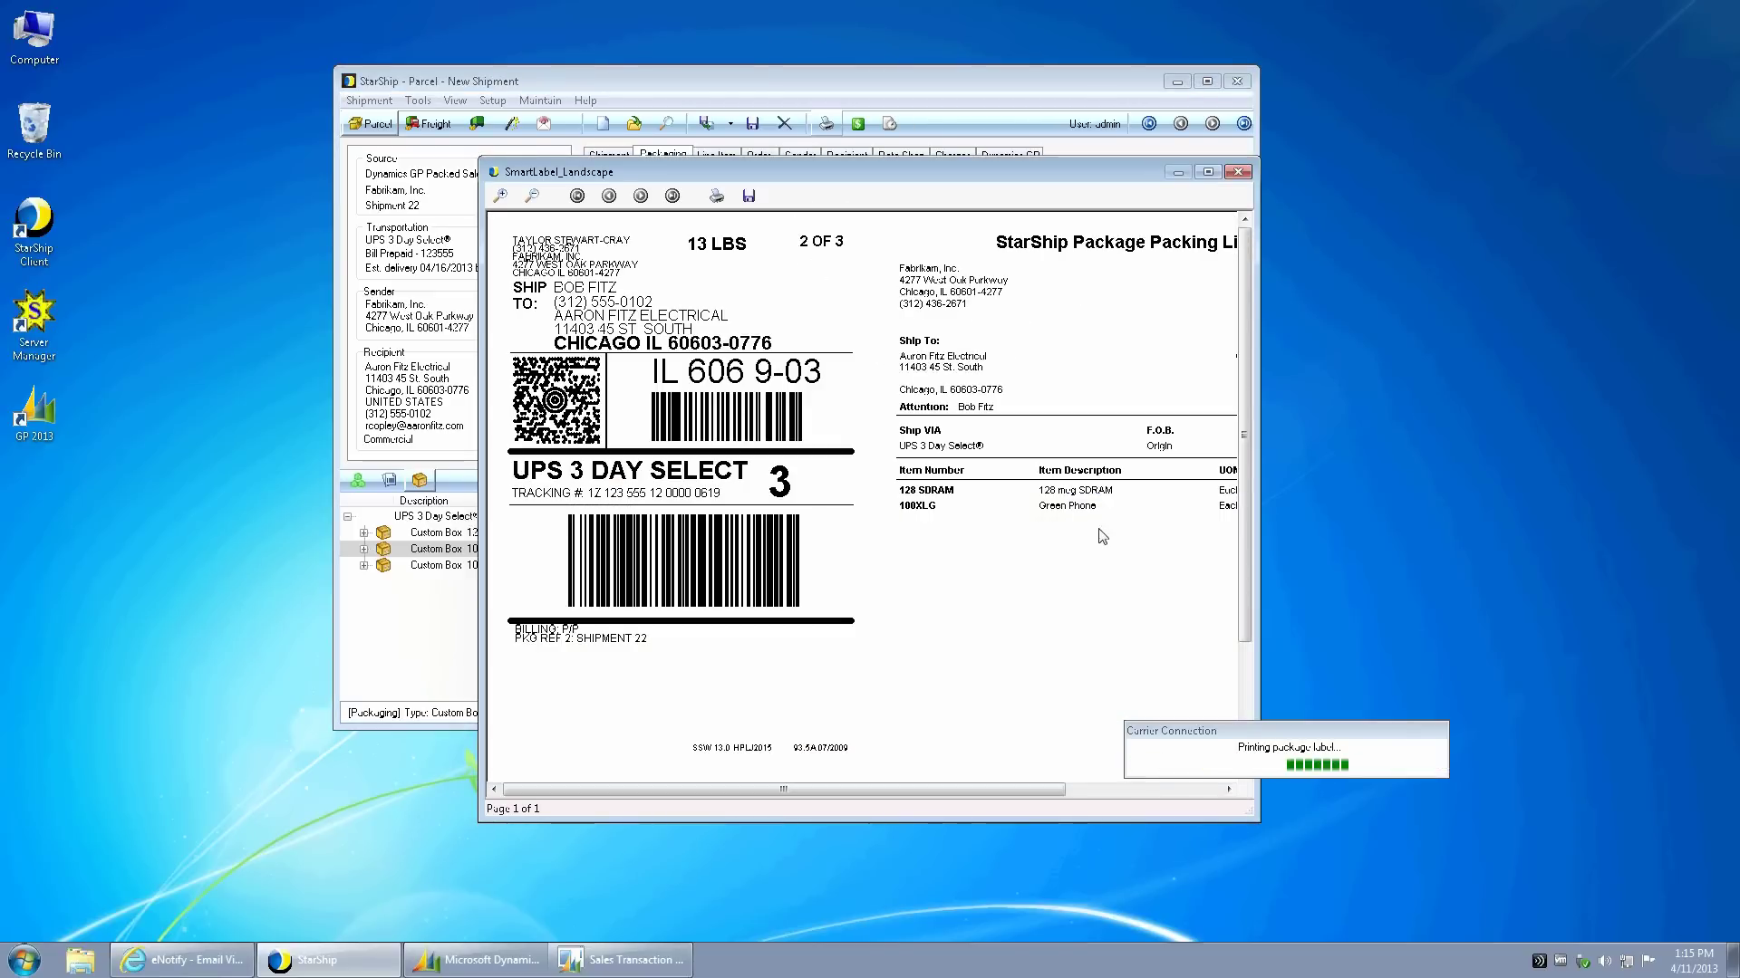
{"action": "left_click_drag", "start_coordinate": [1251, 816], "coordinate": [1425, 831]}
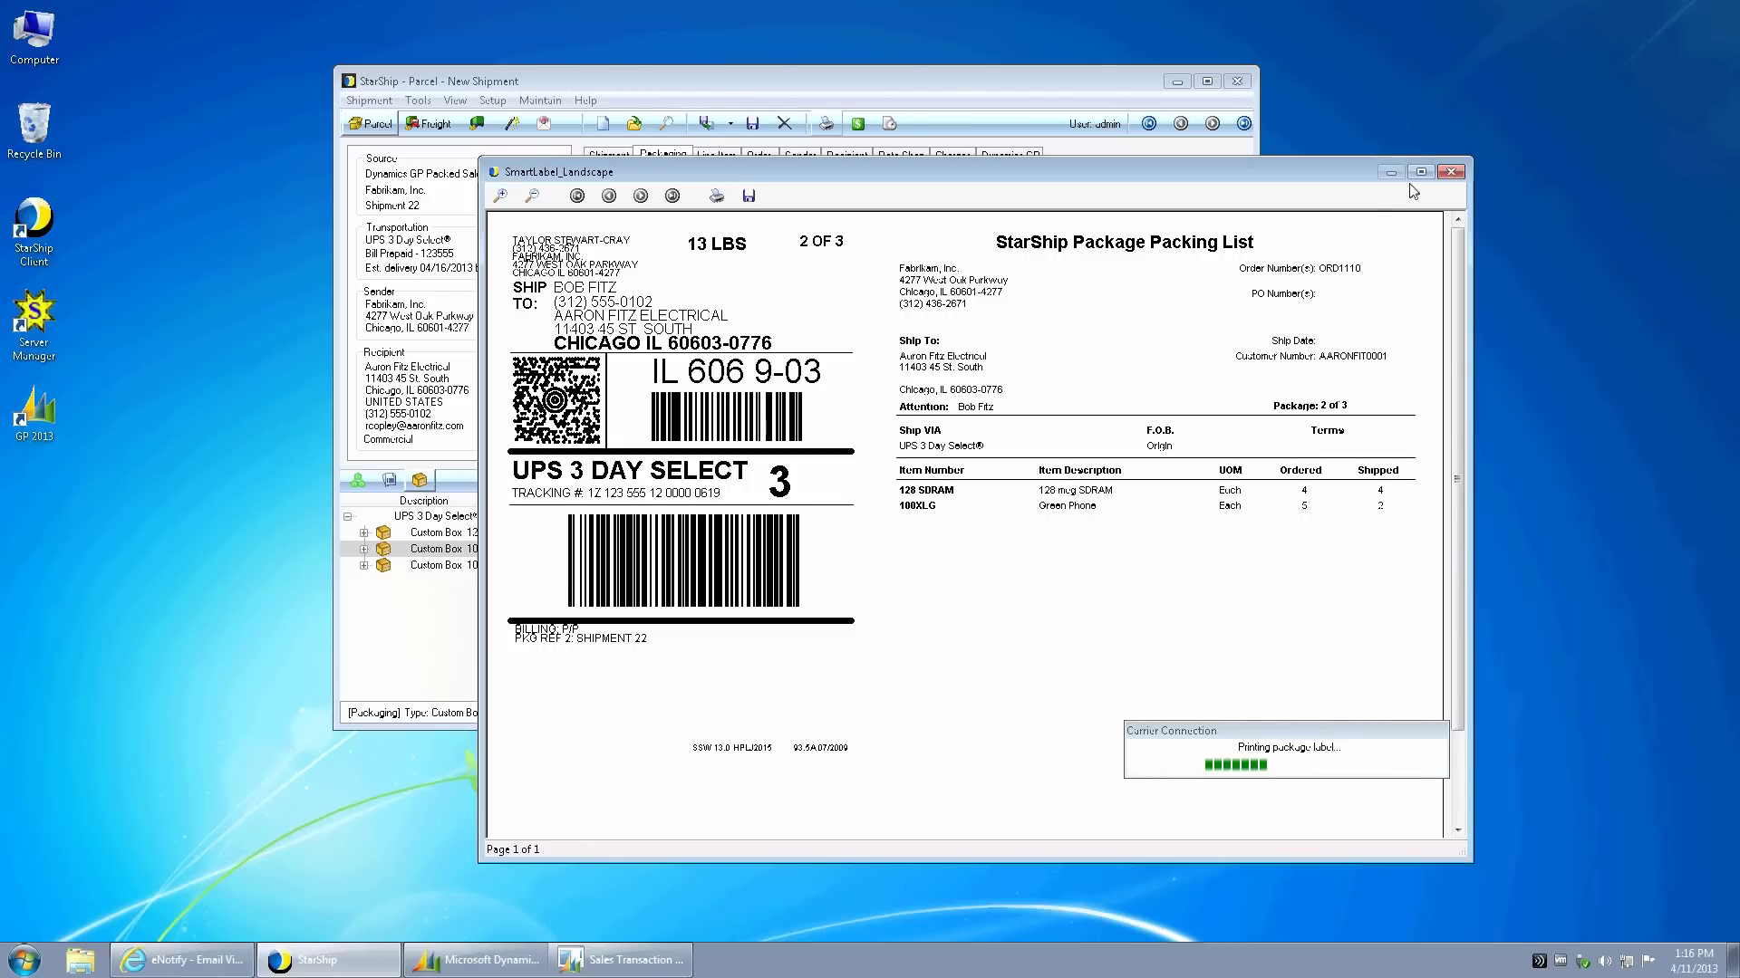
{"action": "left_click", "coordinate": [1455, 172]}
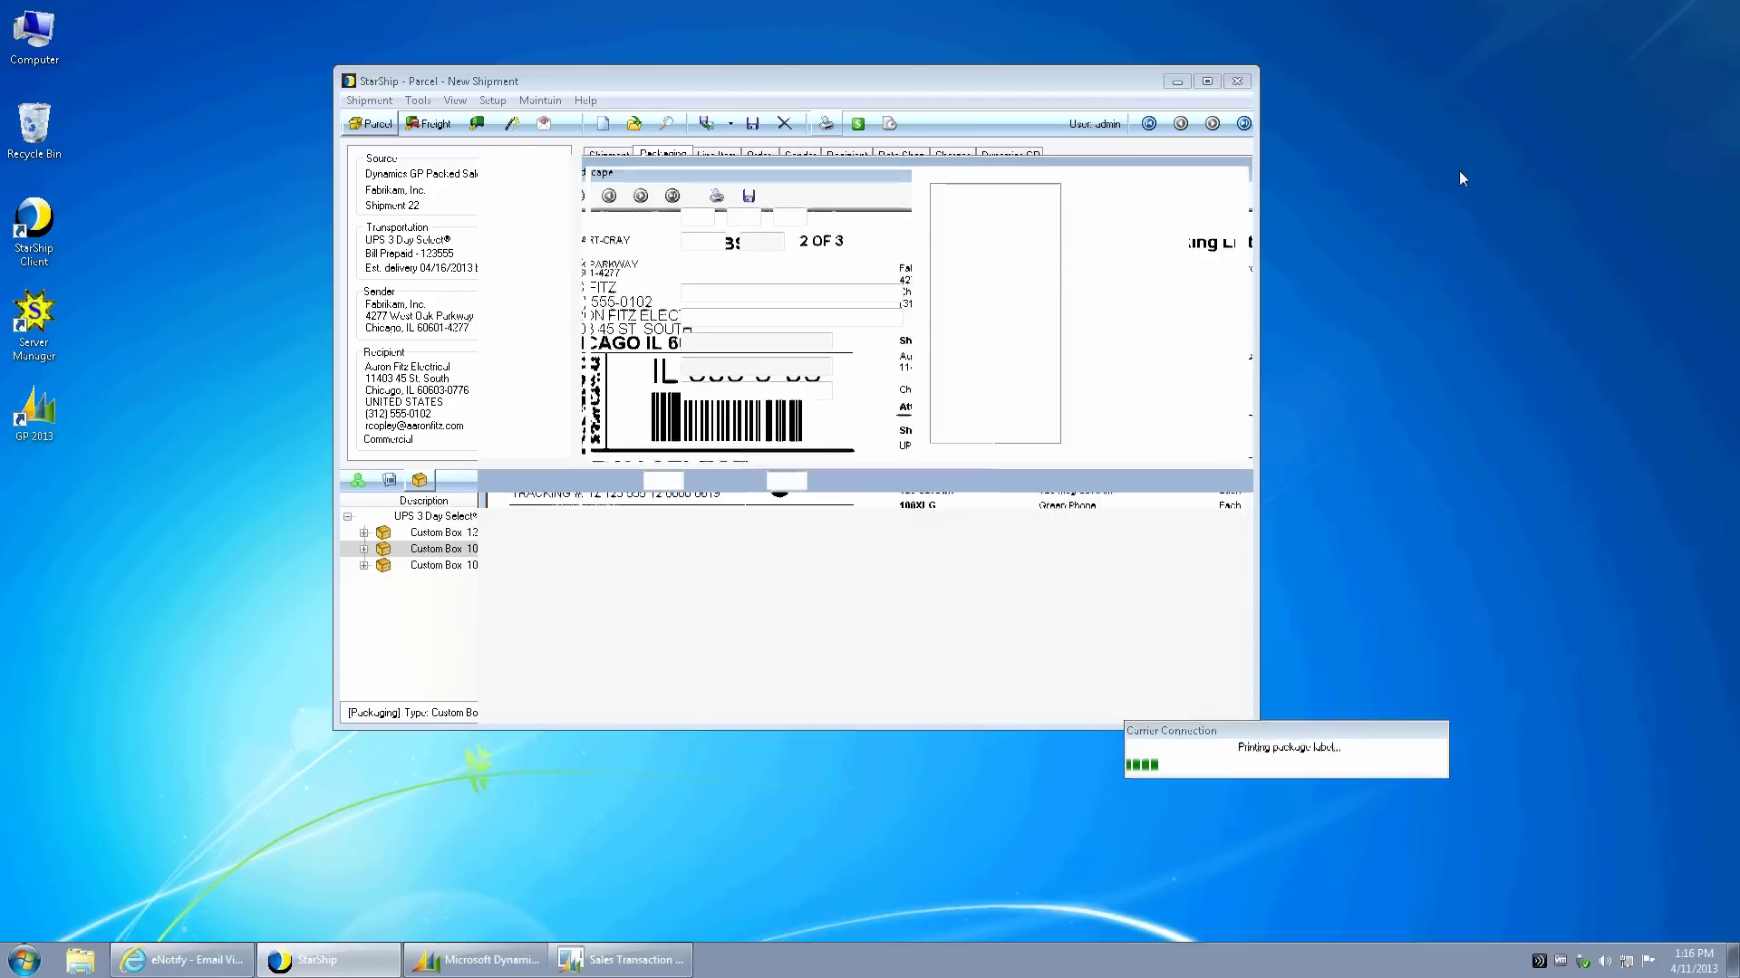
- Enter license plate SB01002, process the last package and close its label preview
{"action": "type", "text": "SB01002"}
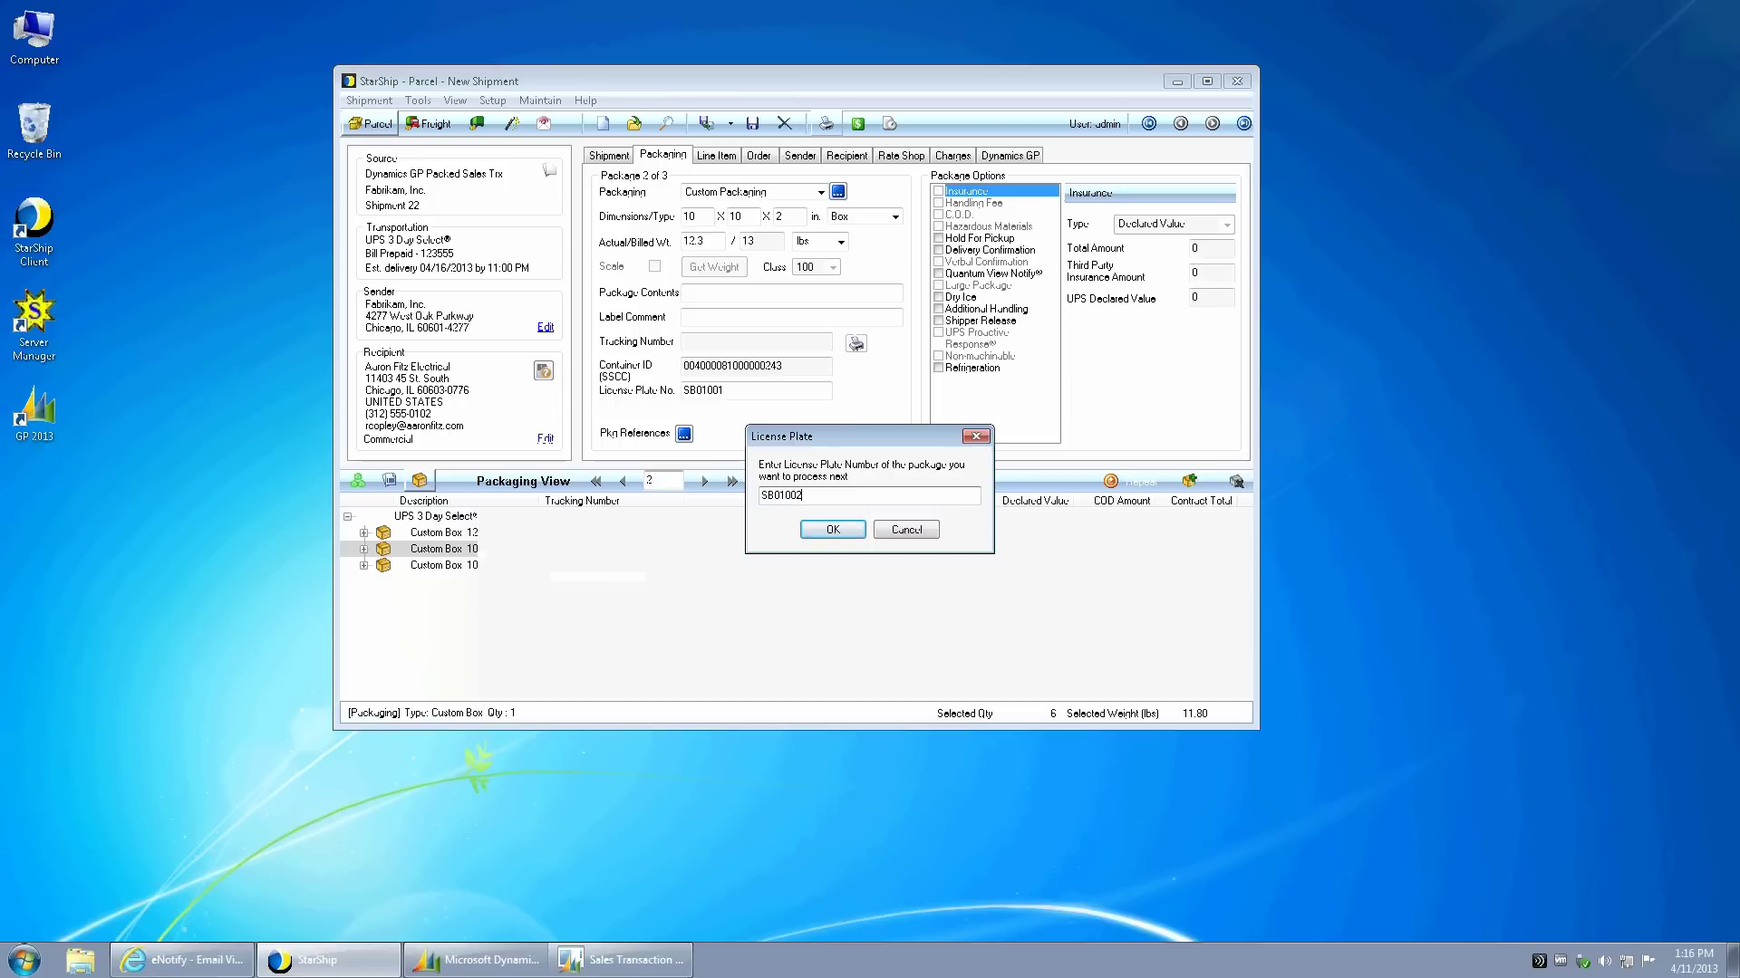
{"action": "key", "text": "Return"}
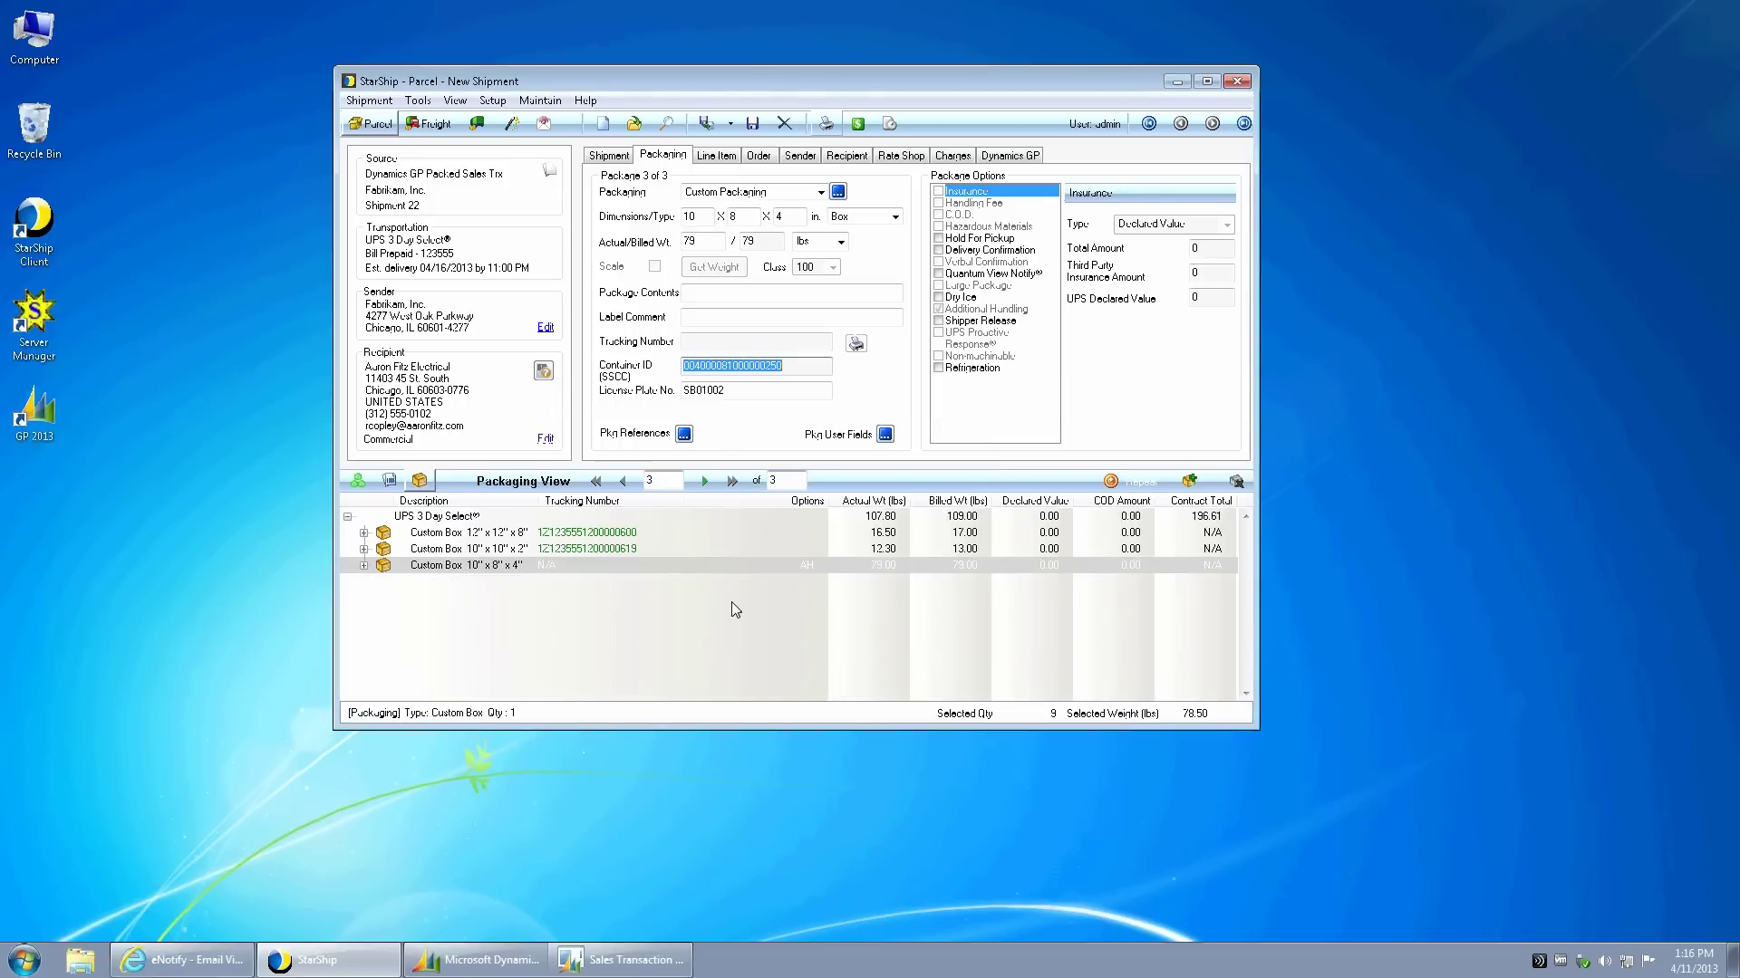
{"action": "key", "text": "Return"}
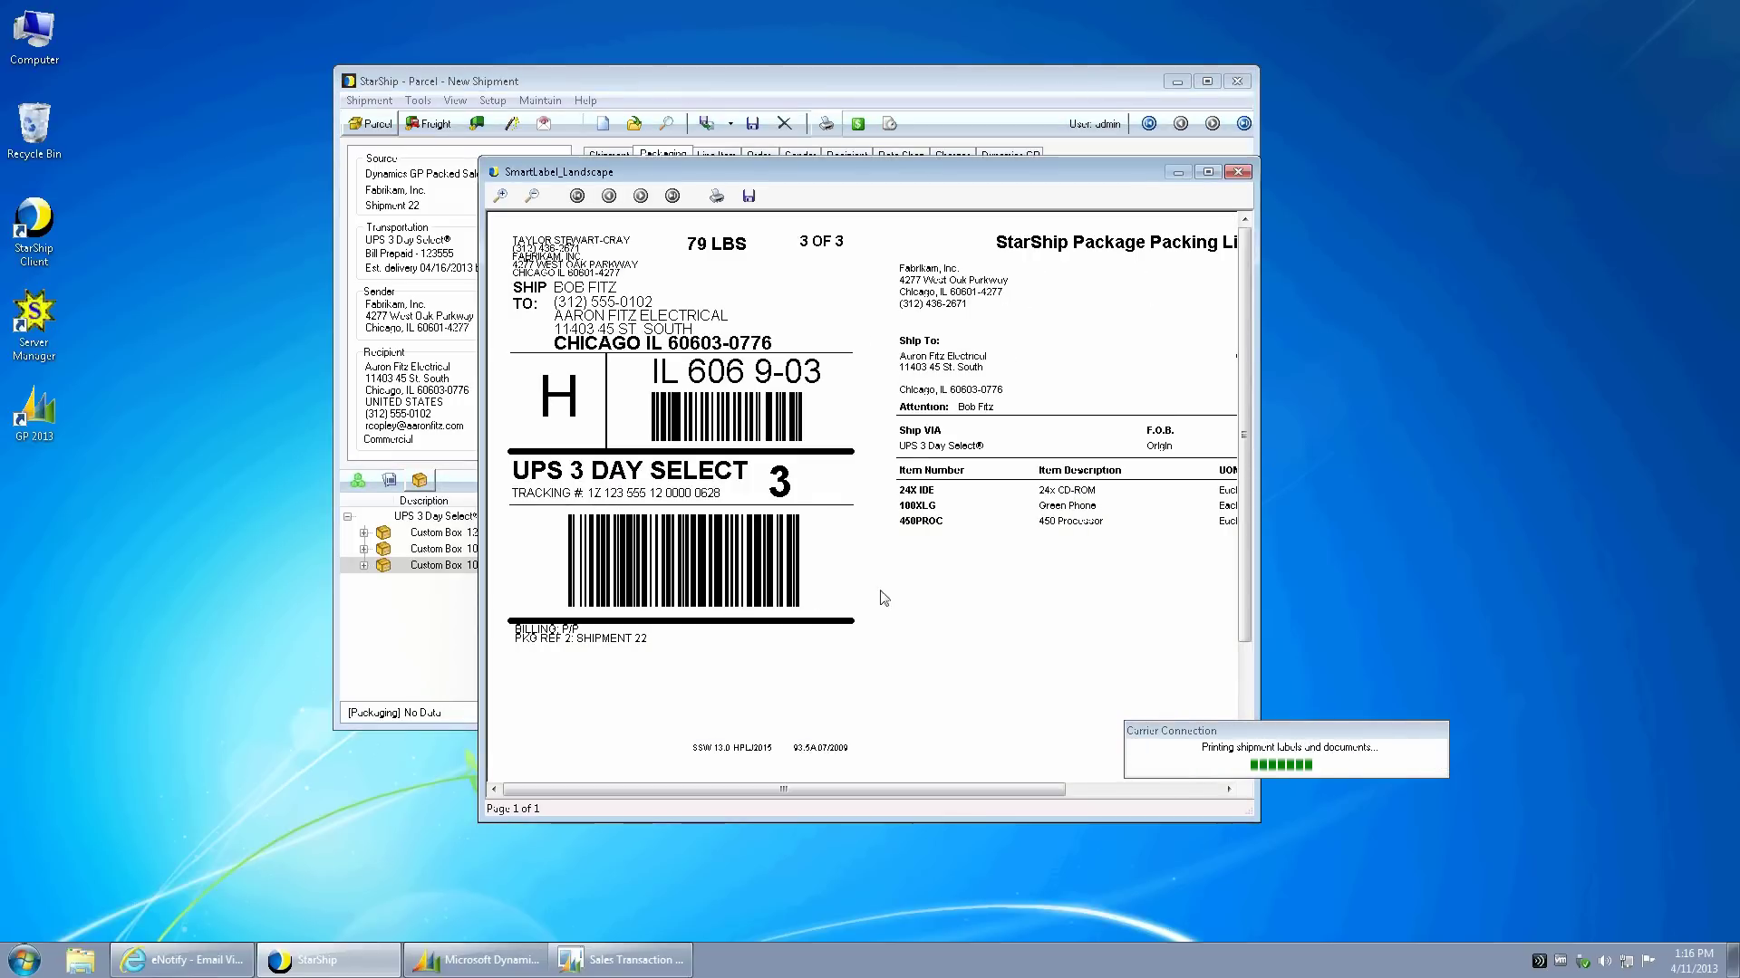
{"action": "left_click", "coordinate": [1238, 171]}
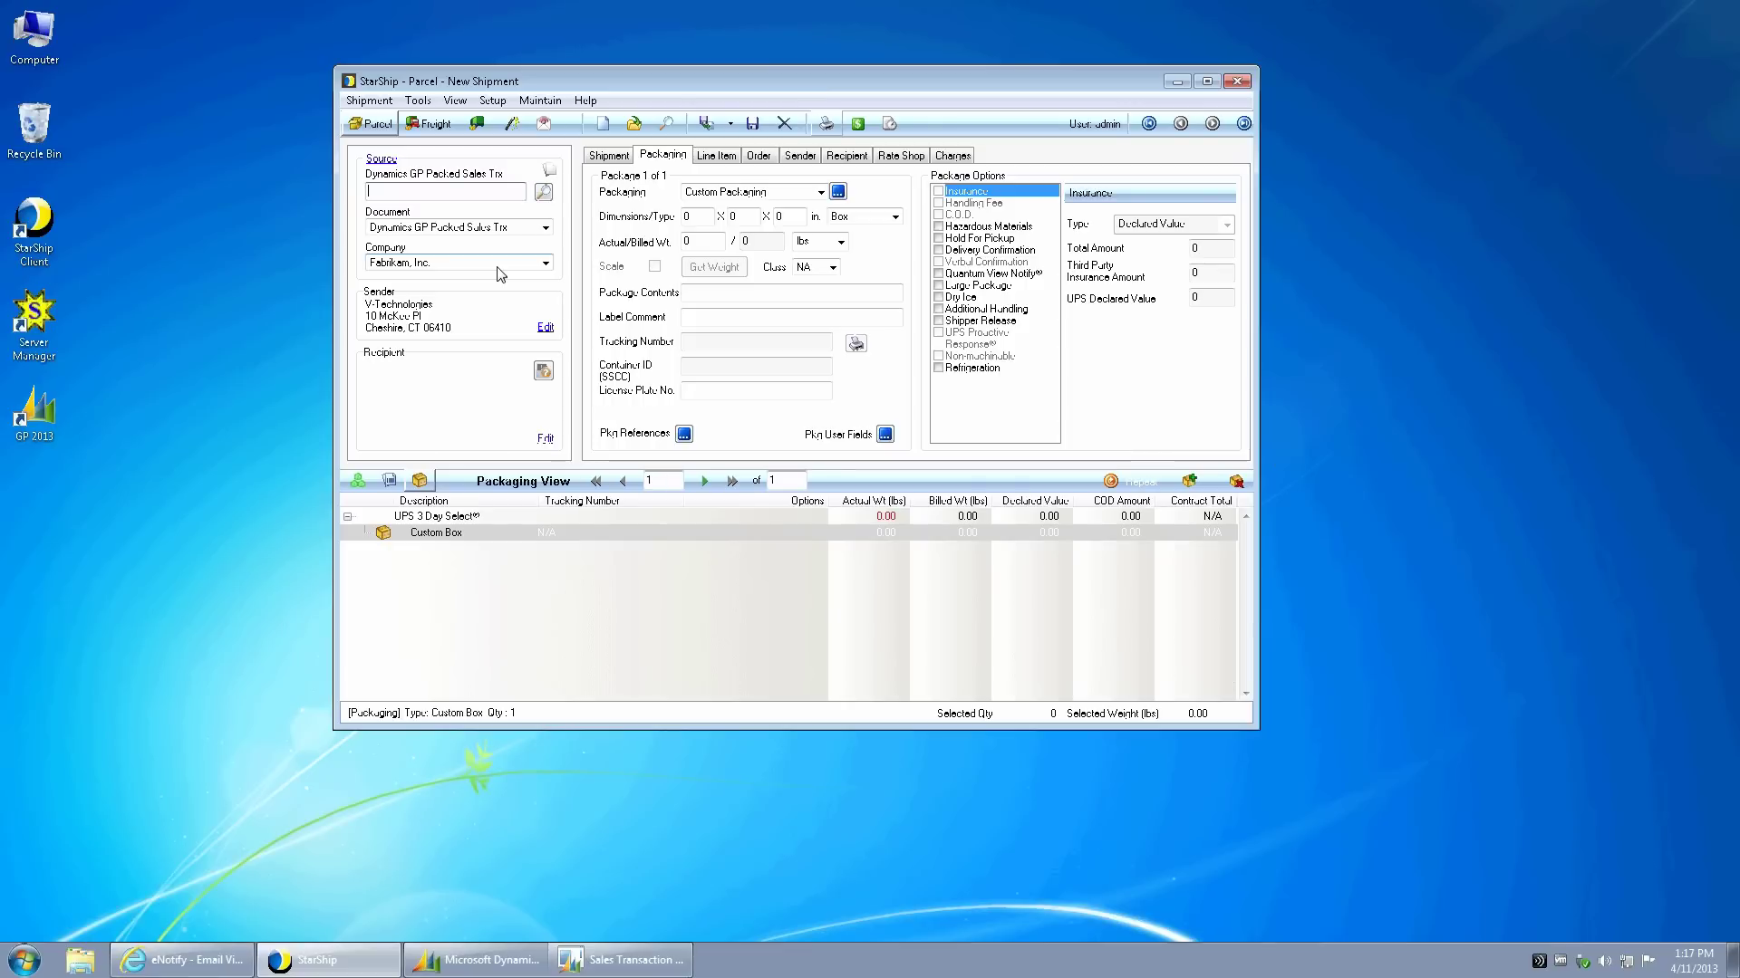
- In eNotify, show the Not Sent emails and log on with the saved admin login
{"action": "left_click", "coordinate": [209, 966]}
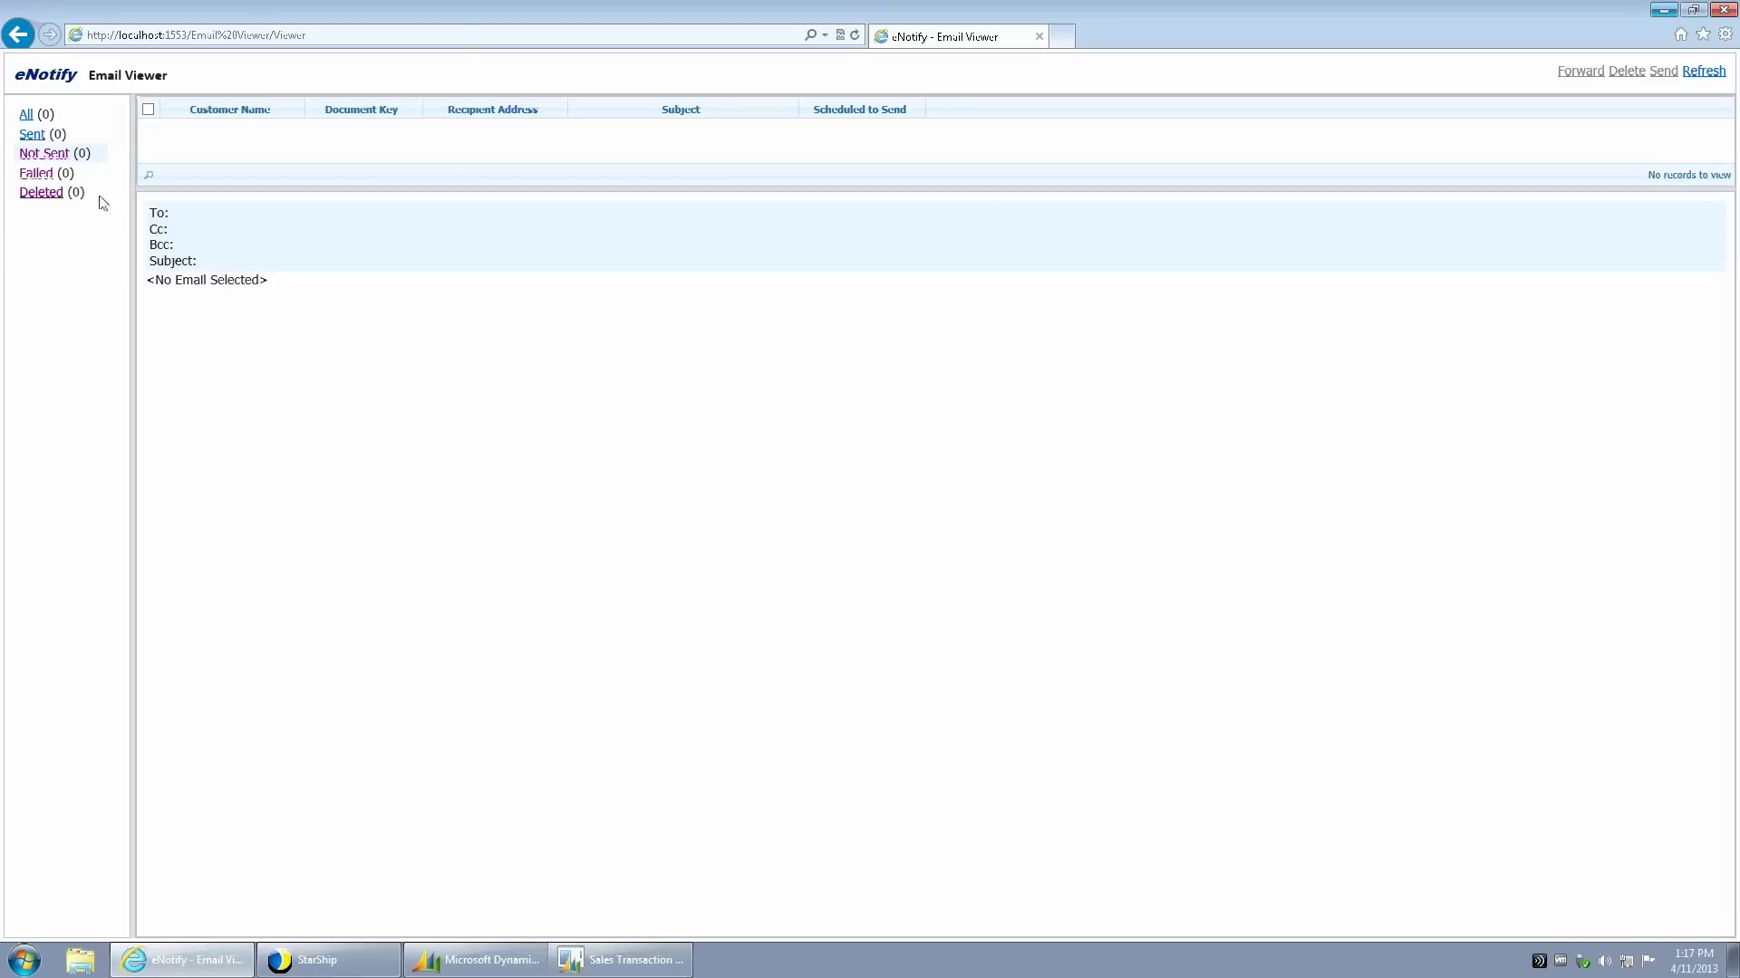
{"action": "left_click", "coordinate": [49, 154]}
{"action": "left_click", "coordinate": [145, 196]}
{"action": "key", "text": "Down"}
{"action": "key", "text": "Return"}
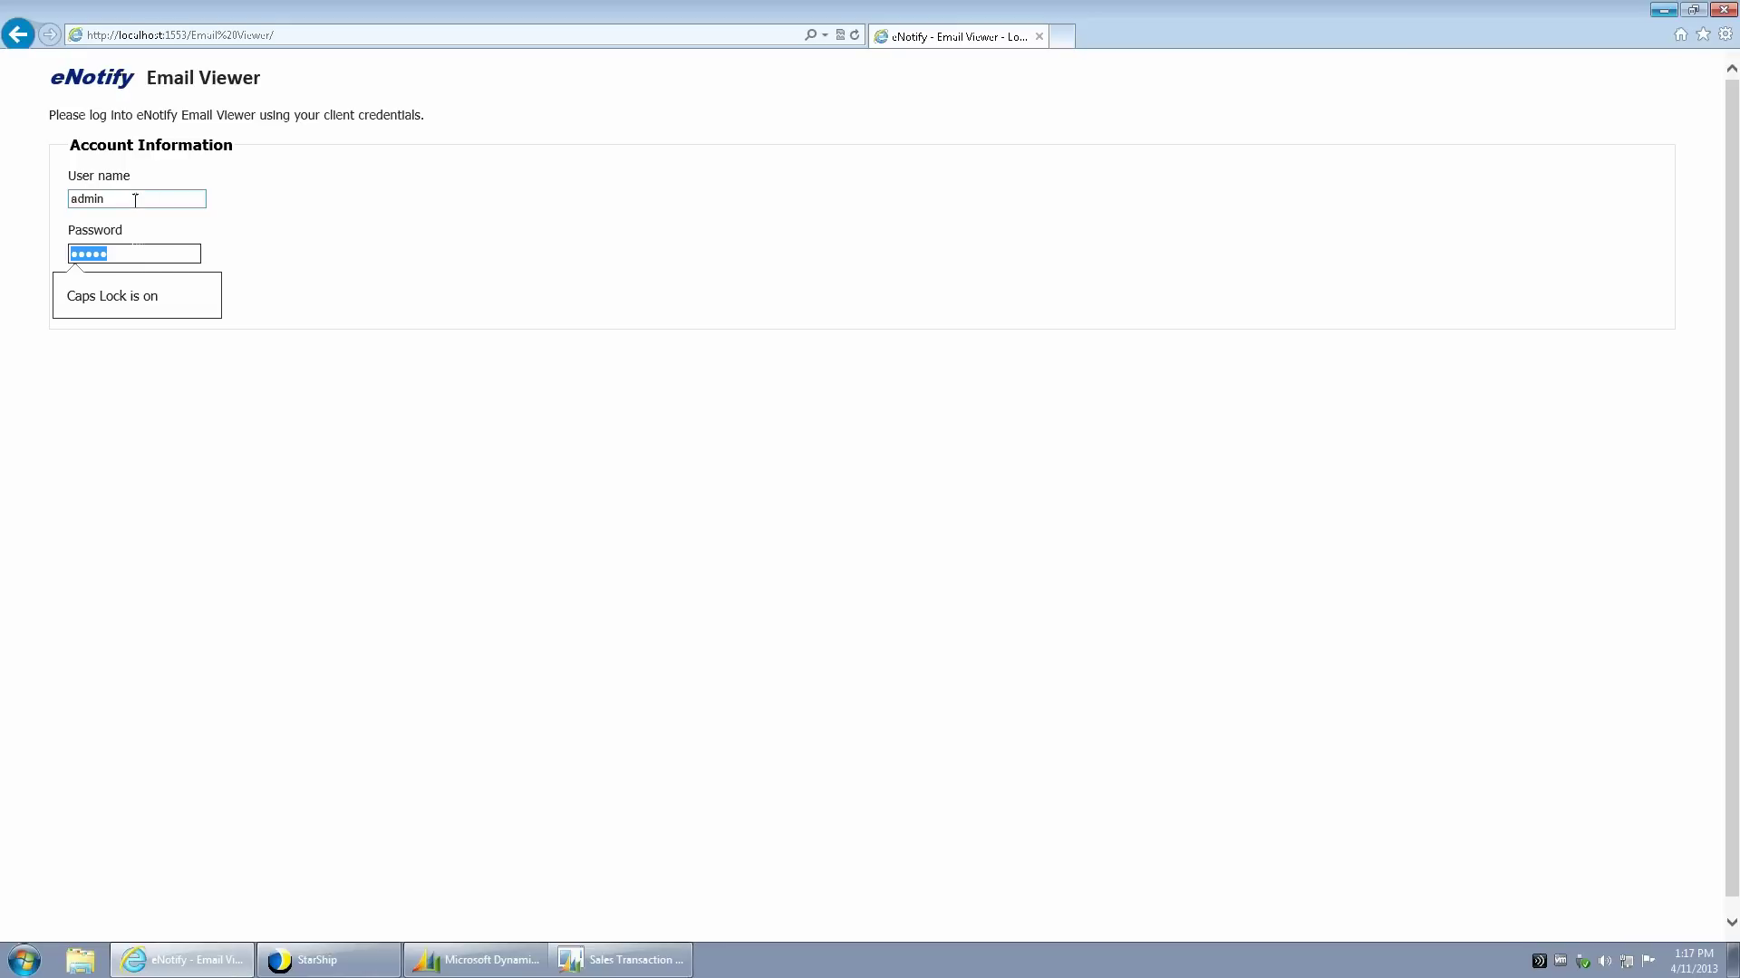
{"action": "left_click", "coordinate": [110, 289]}
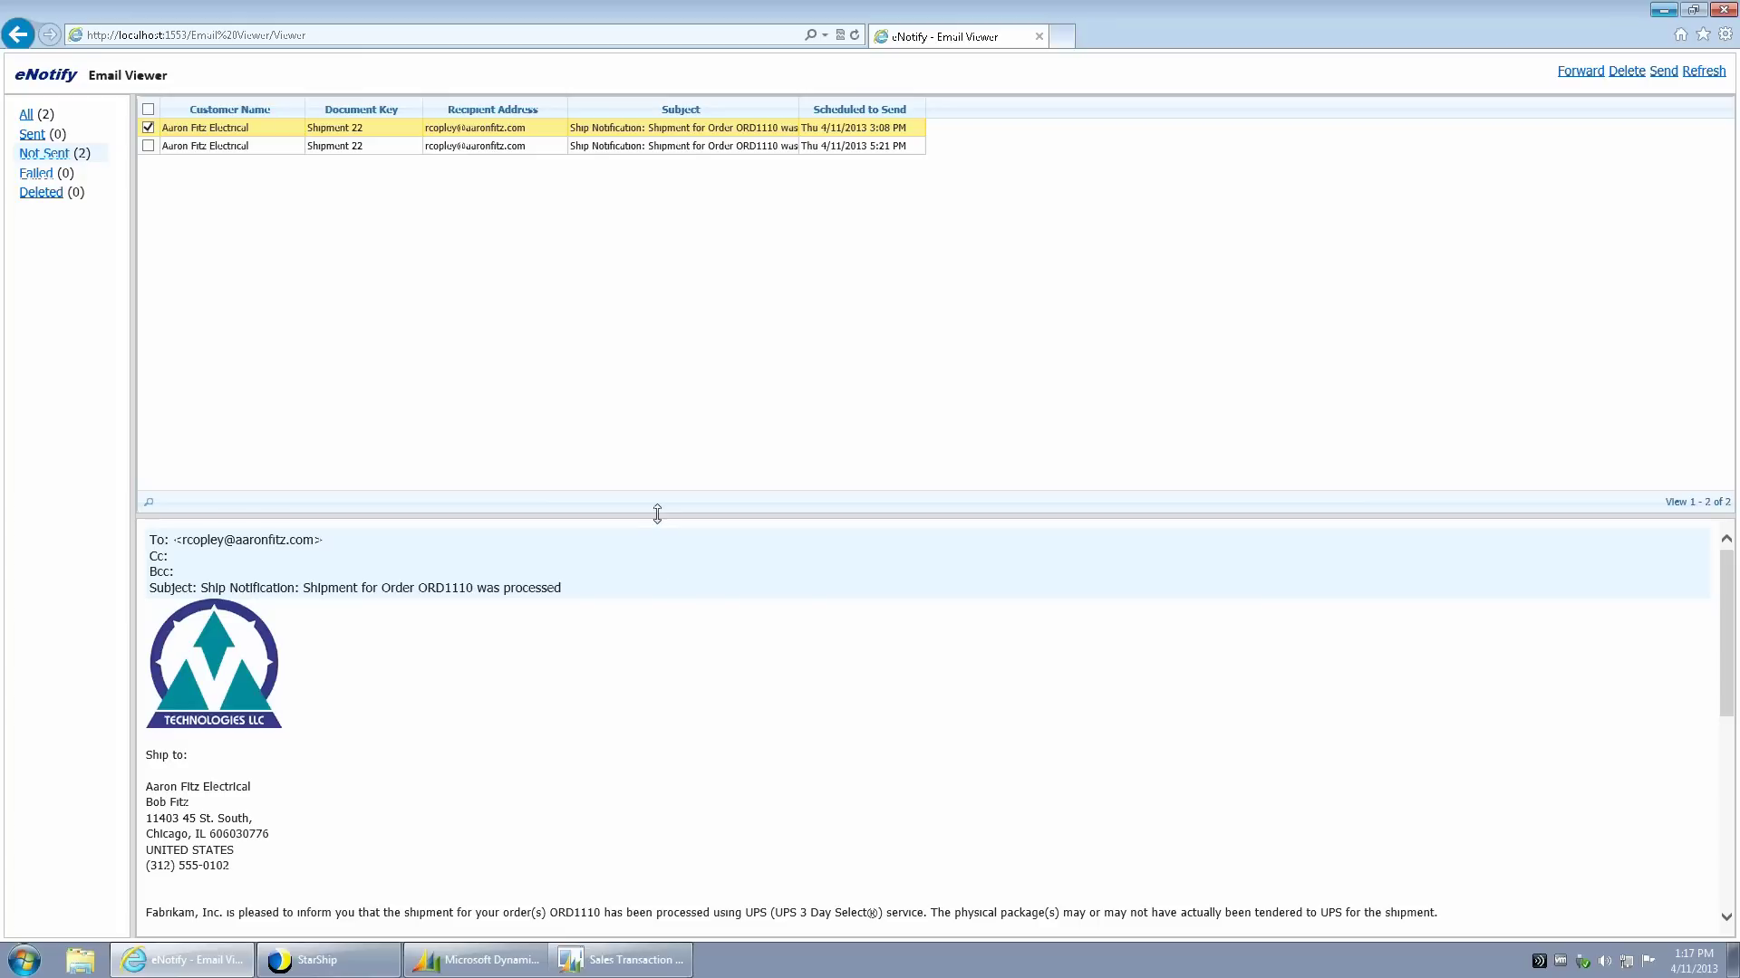
- Enlarge and scroll the email preview to read the three packages' tracking details
{"action": "left_click_drag", "start_coordinate": [666, 494], "coordinate": [669, 178]}
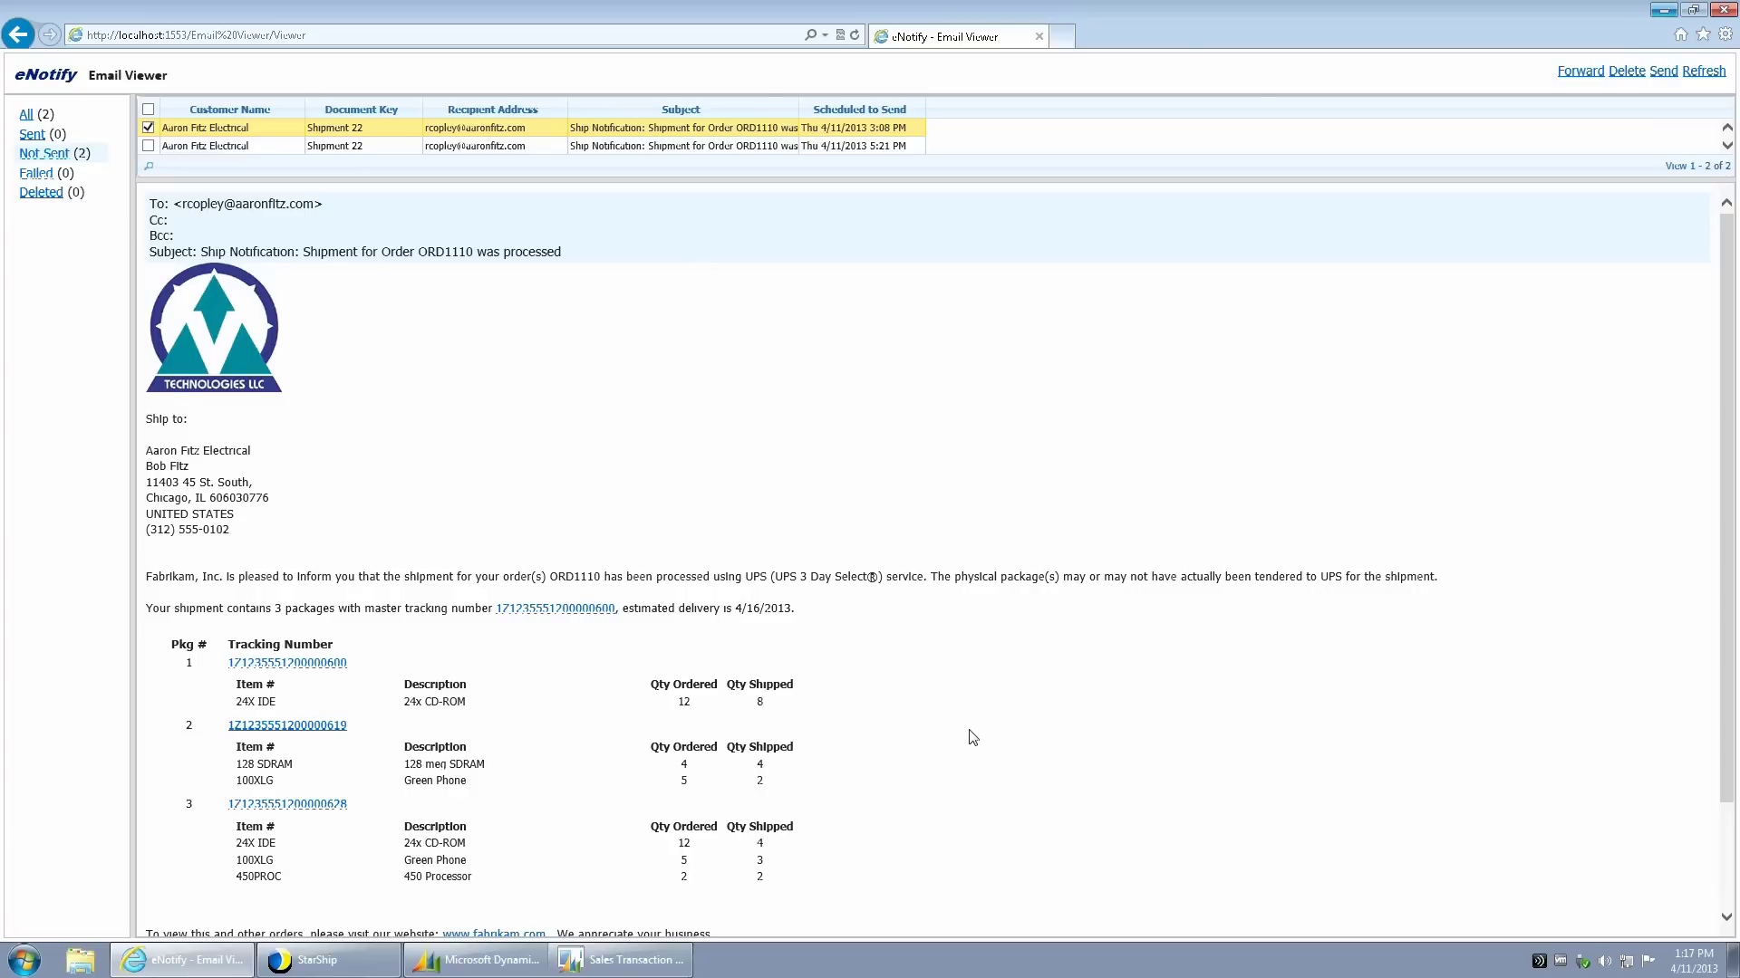
{"action": "scroll", "coordinate": [972, 736], "scroll_direction": "down", "scroll_amount": 3}
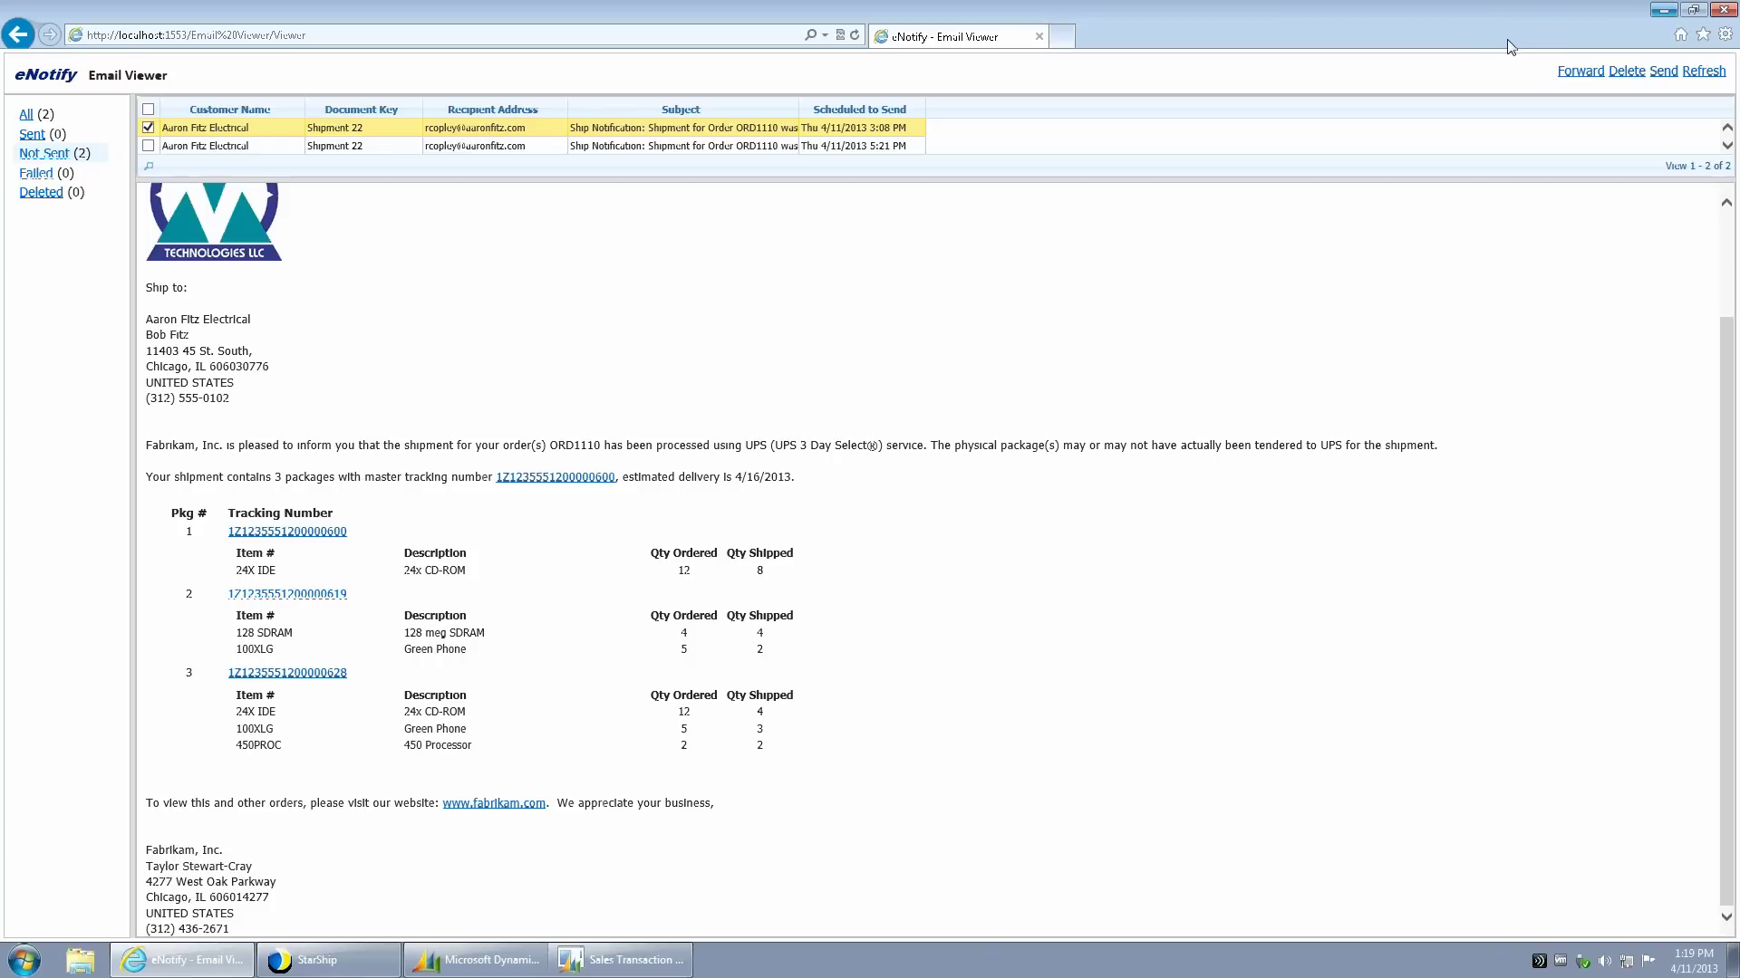
- Minimize the eNotify viewer and bring Sales Transaction Entry to the front
{"action": "left_click", "coordinate": [1663, 13]}
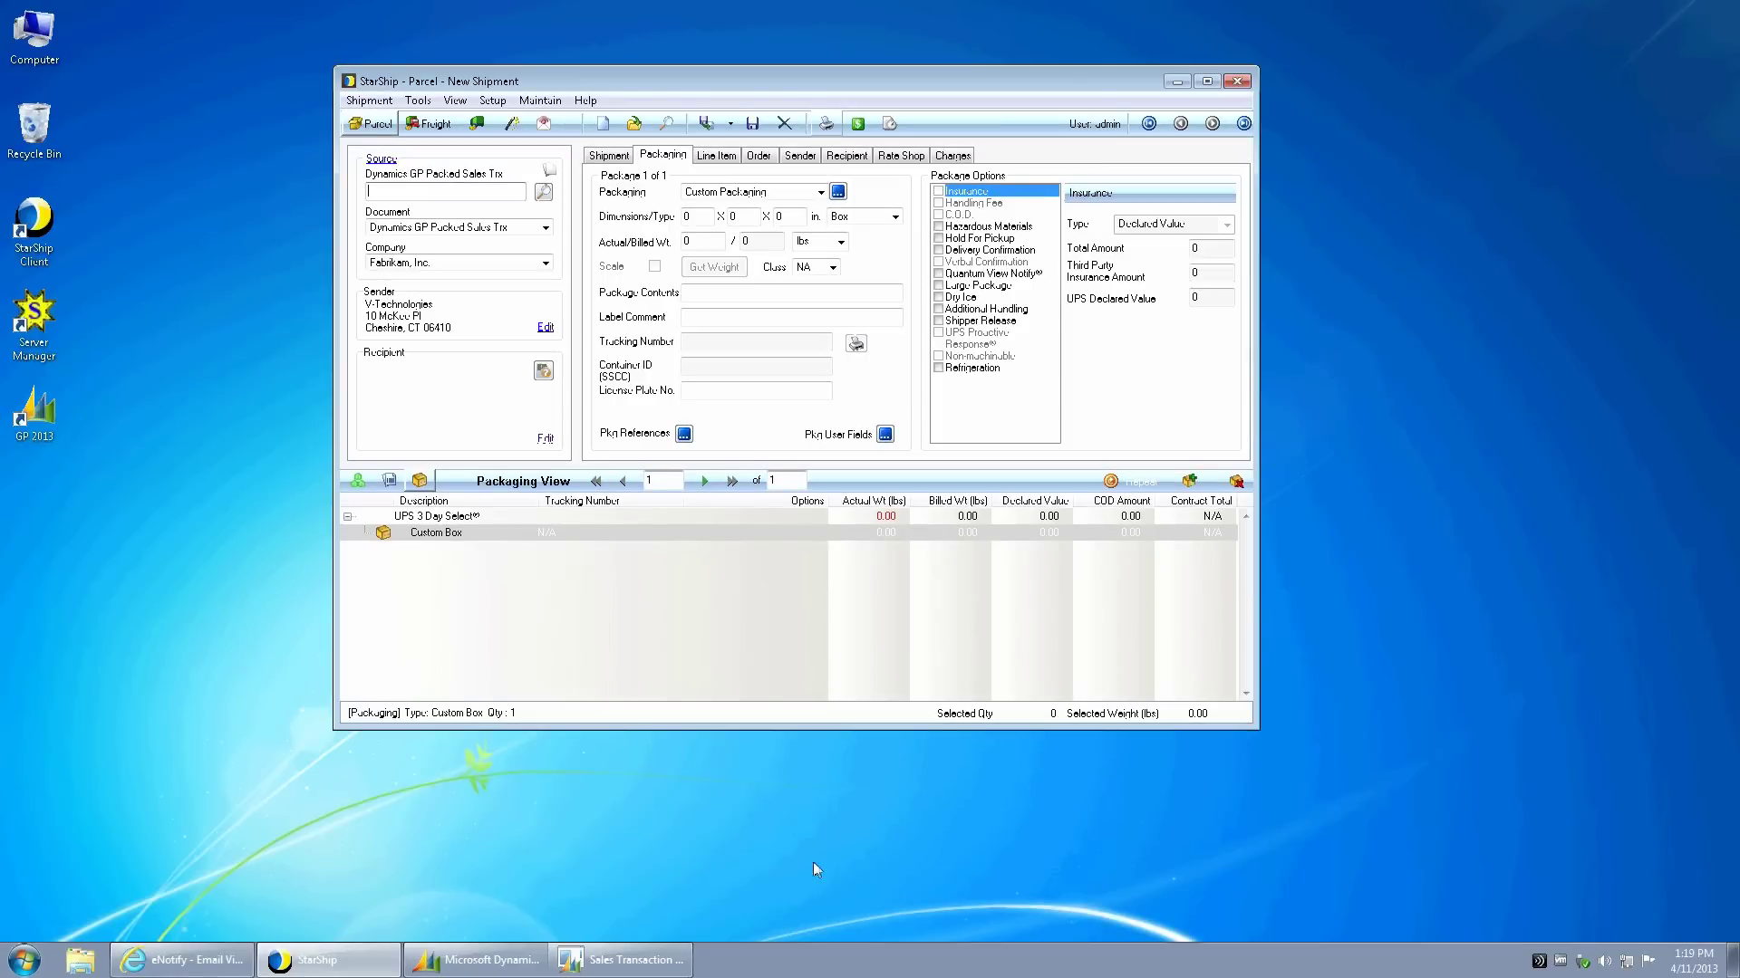
{"action": "left_click", "coordinate": [639, 962]}
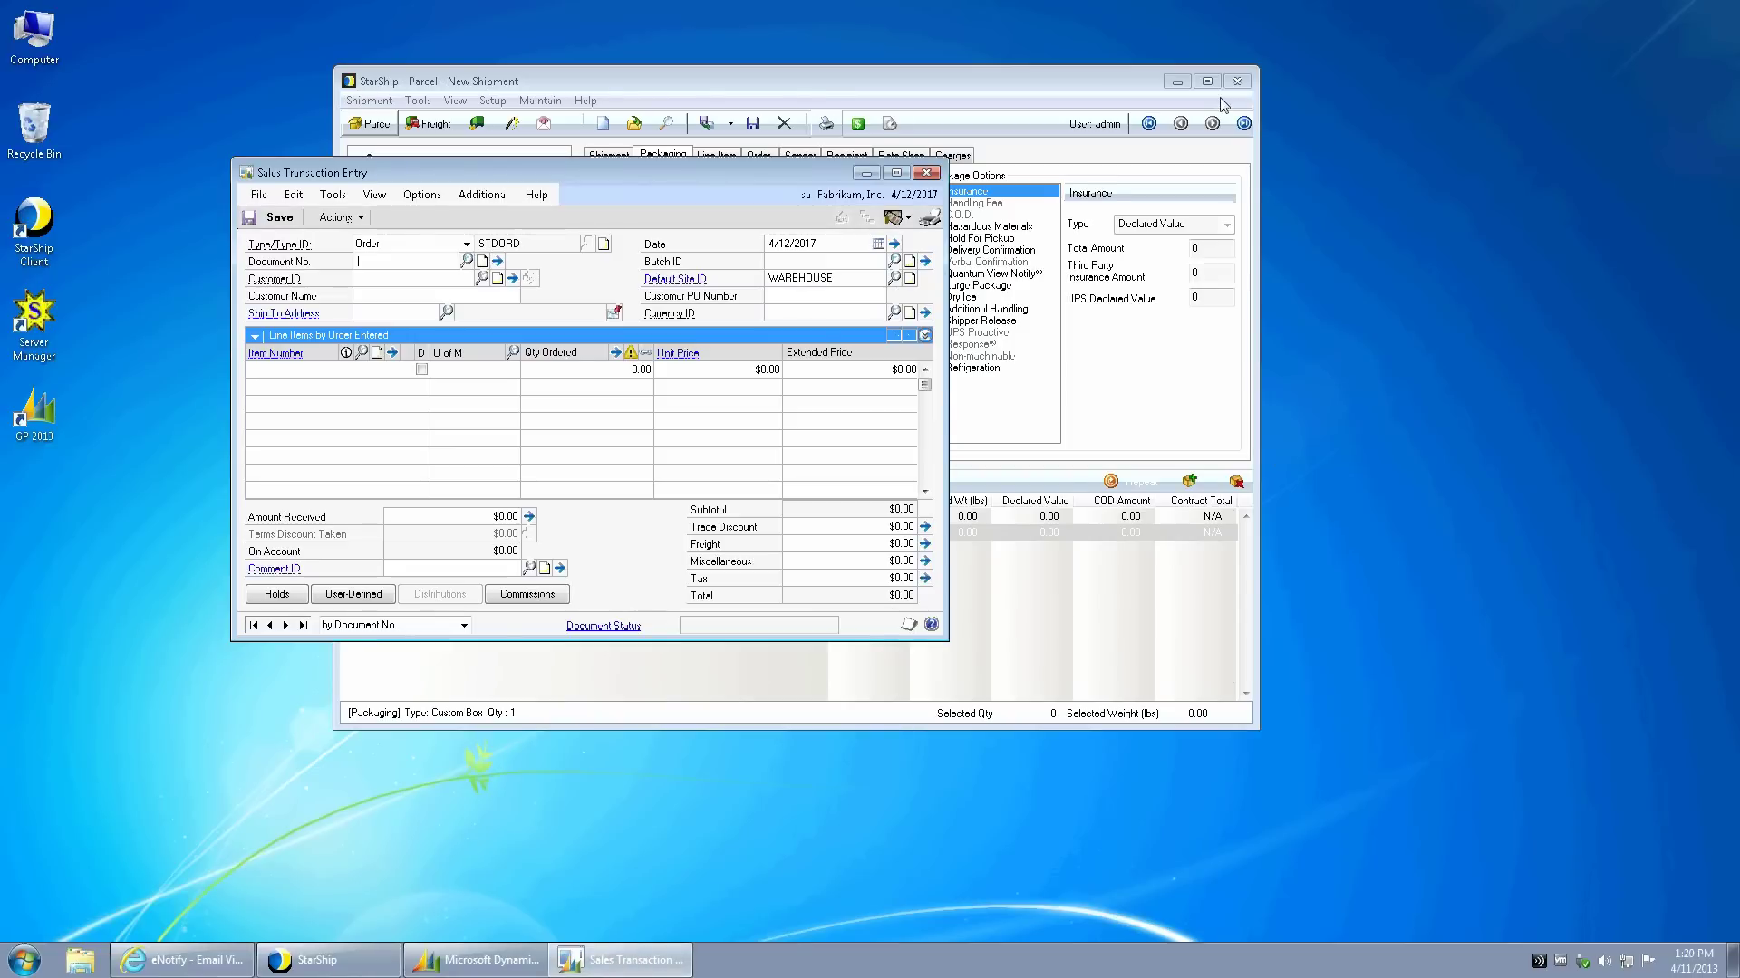
- Enter document ORD11 and save it, assigning batch AUG31 when warned
{"action": "left_click", "coordinate": [1176, 82]}
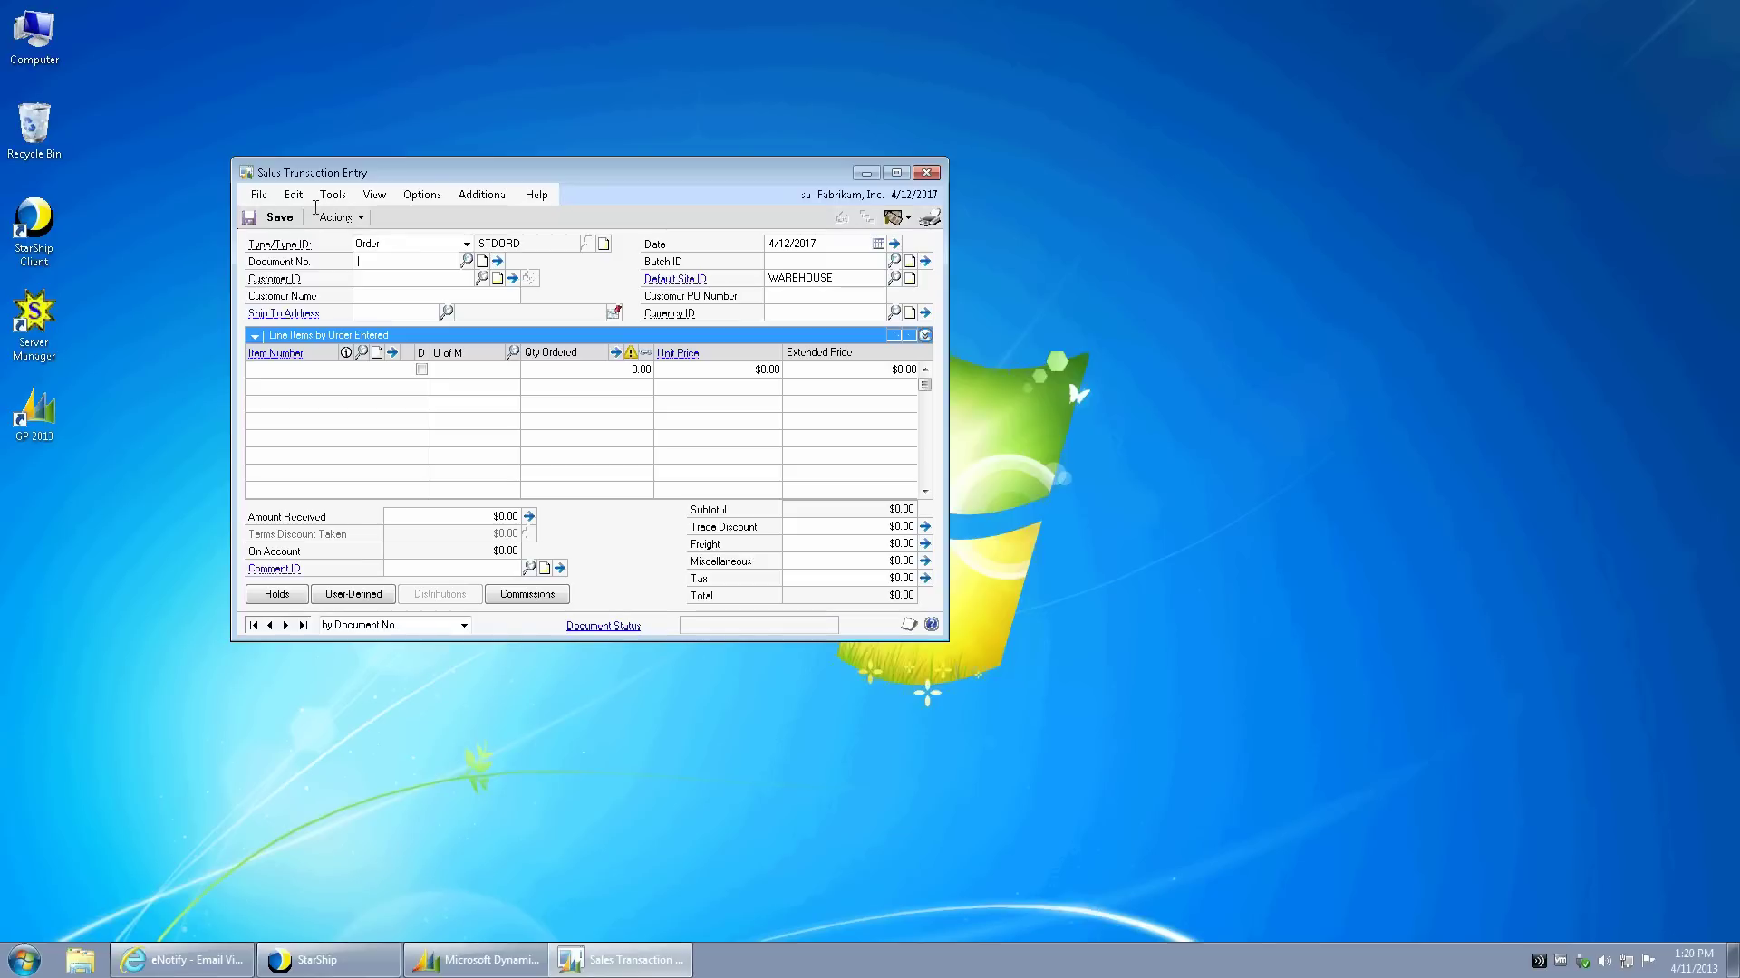
{"action": "type", "text": "ORD11"}
{"action": "left_click", "coordinate": [423, 272]}
{"action": "left_click", "coordinate": [281, 219]}
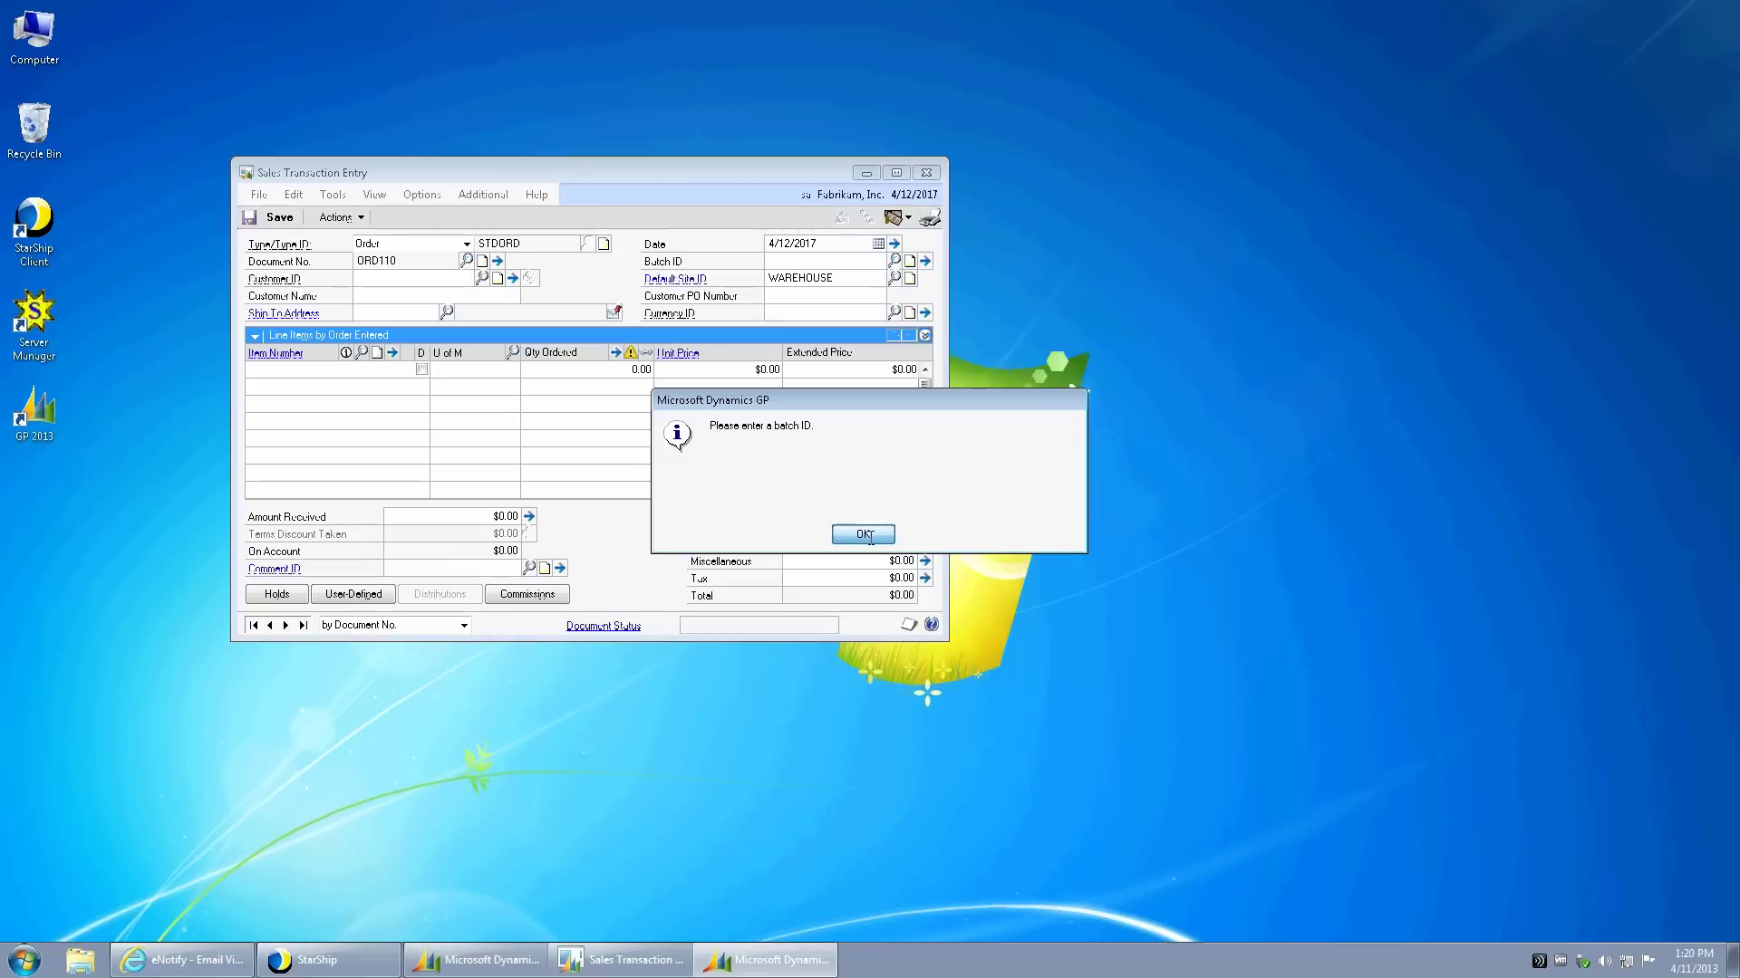
{"action": "left_click", "coordinate": [863, 535]}
{"action": "left_click", "coordinate": [894, 261]}
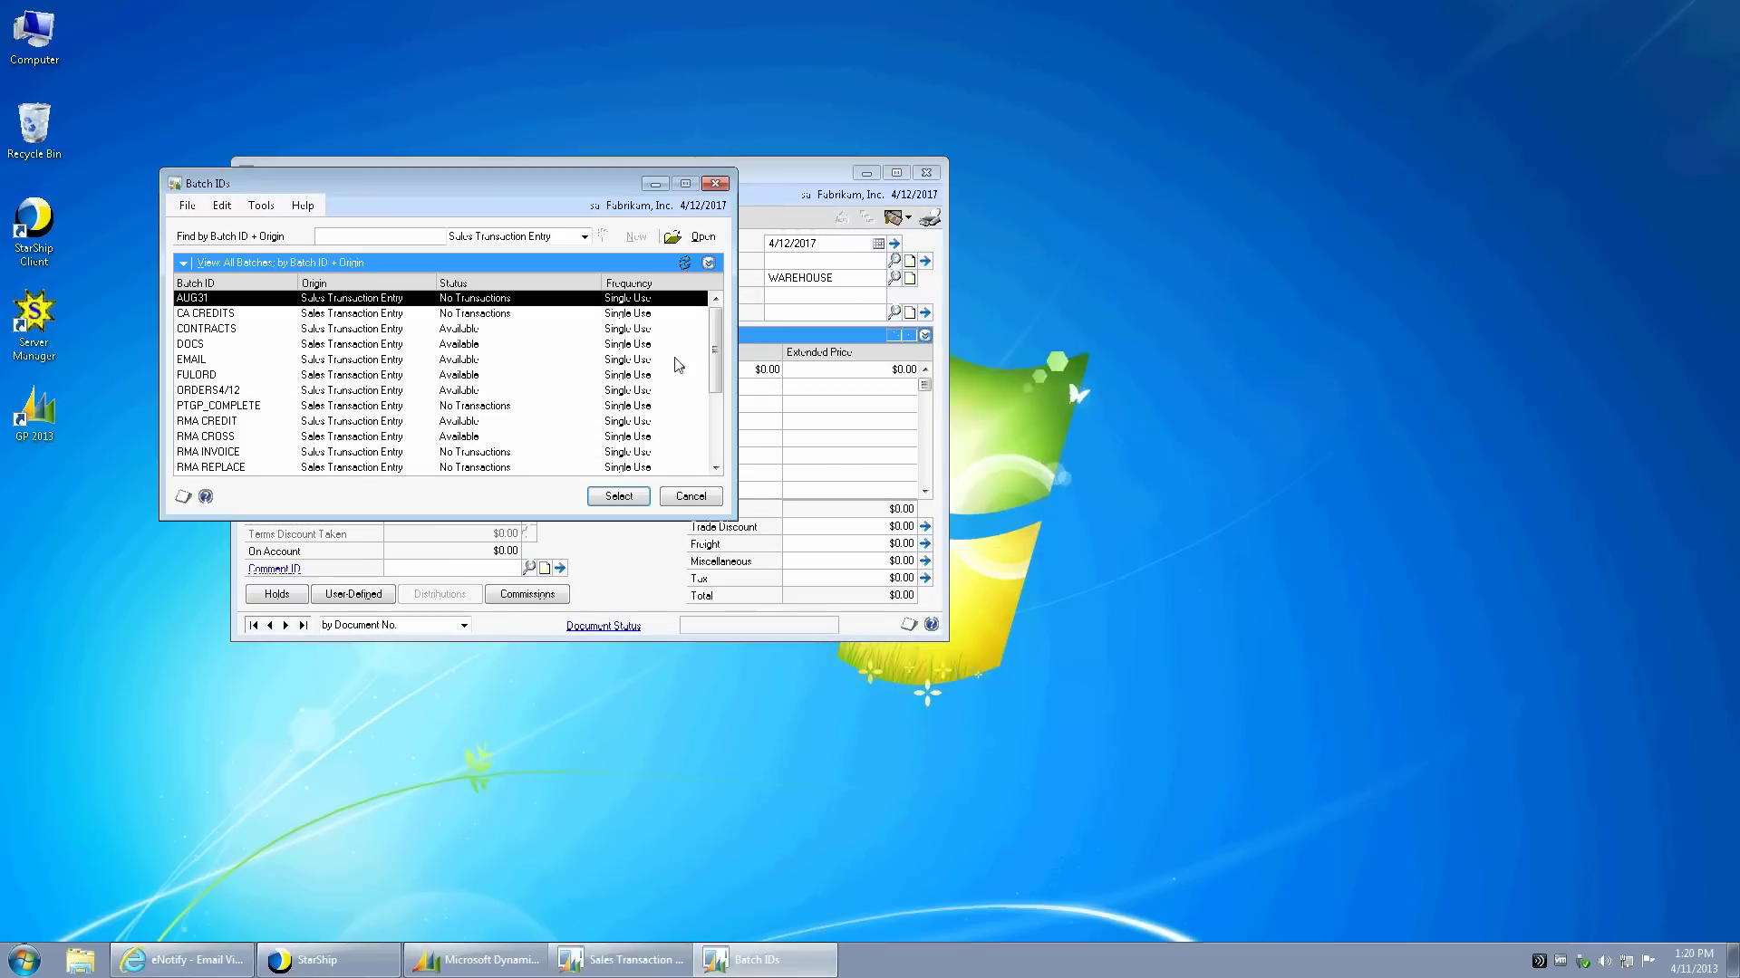
{"action": "left_click", "coordinate": [617, 496]}
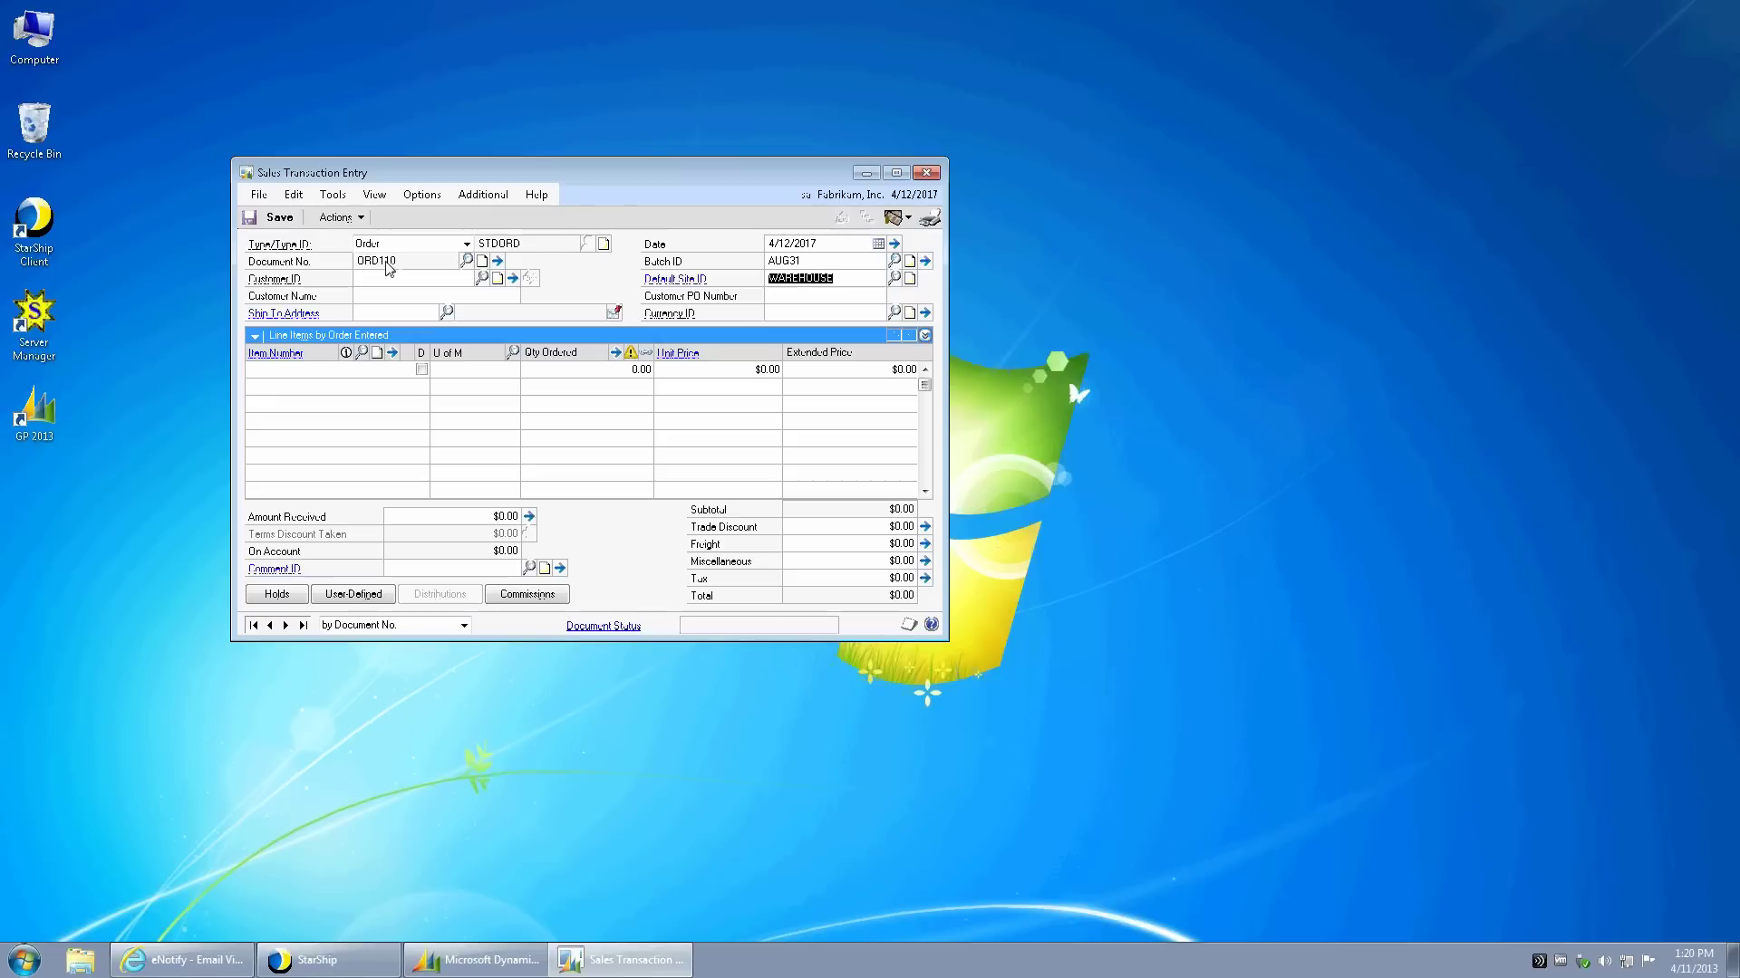
- Delete that document and load order ORD1110 by correcting the Document No
{"action": "left_click", "coordinate": [338, 218]}
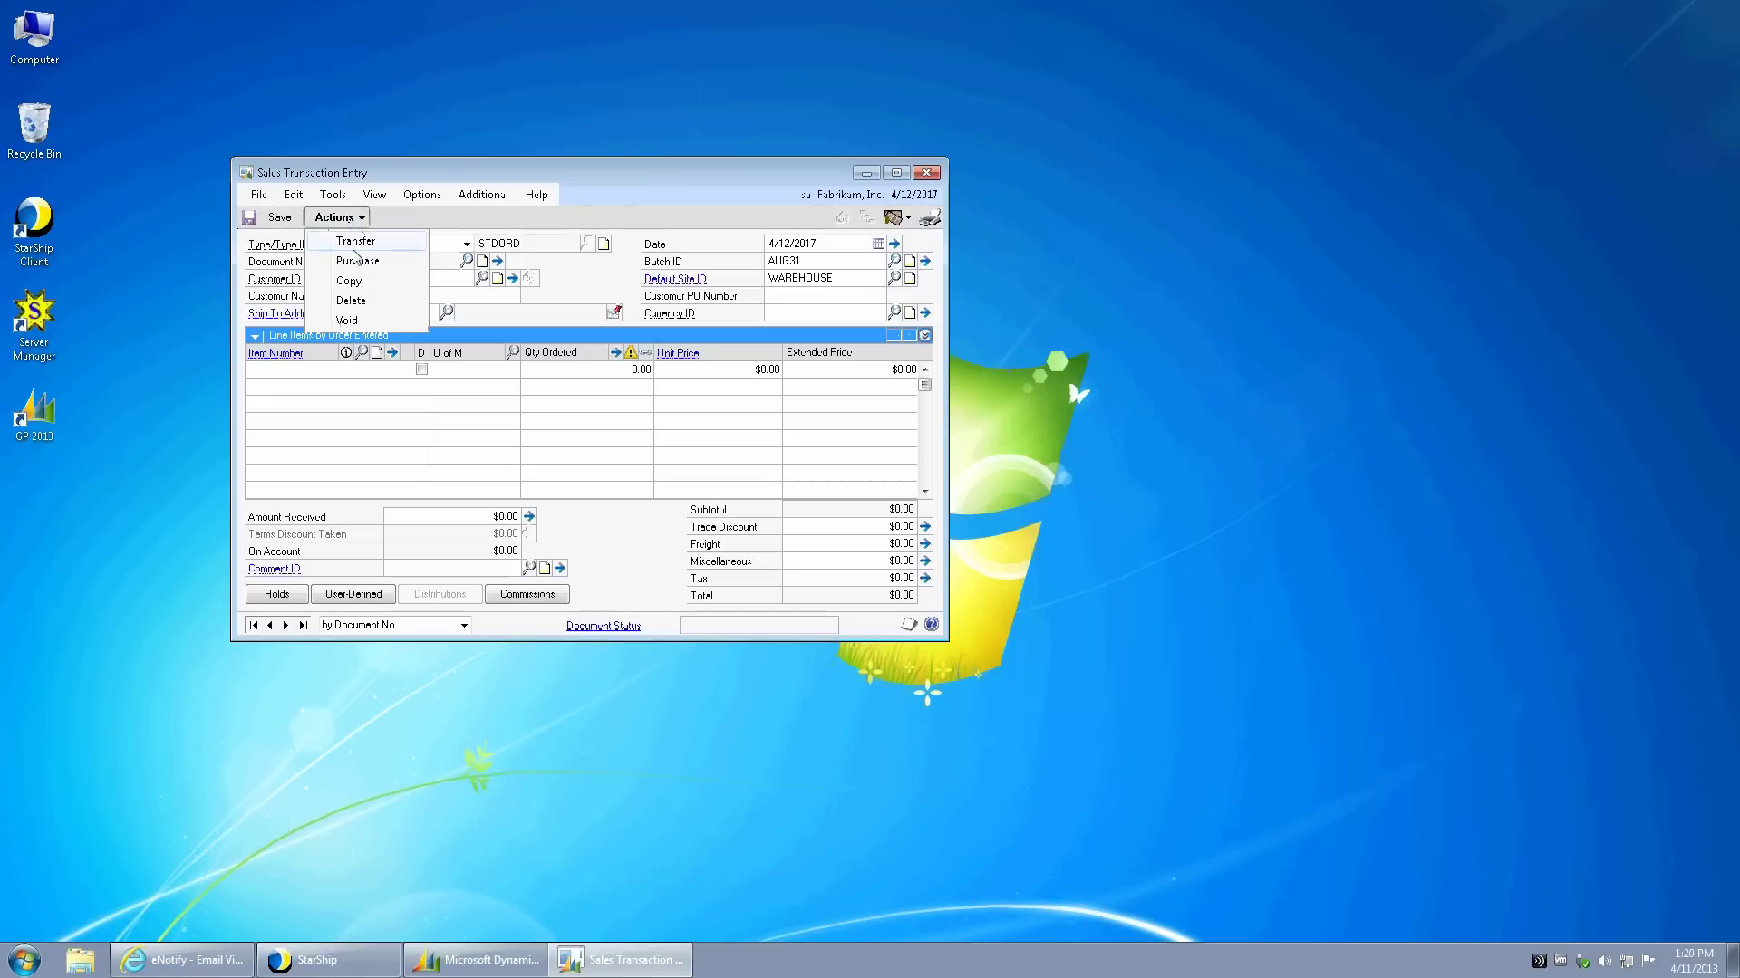
{"action": "key", "text": "Escape"}
{"action": "left_click", "coordinate": [826, 534]}
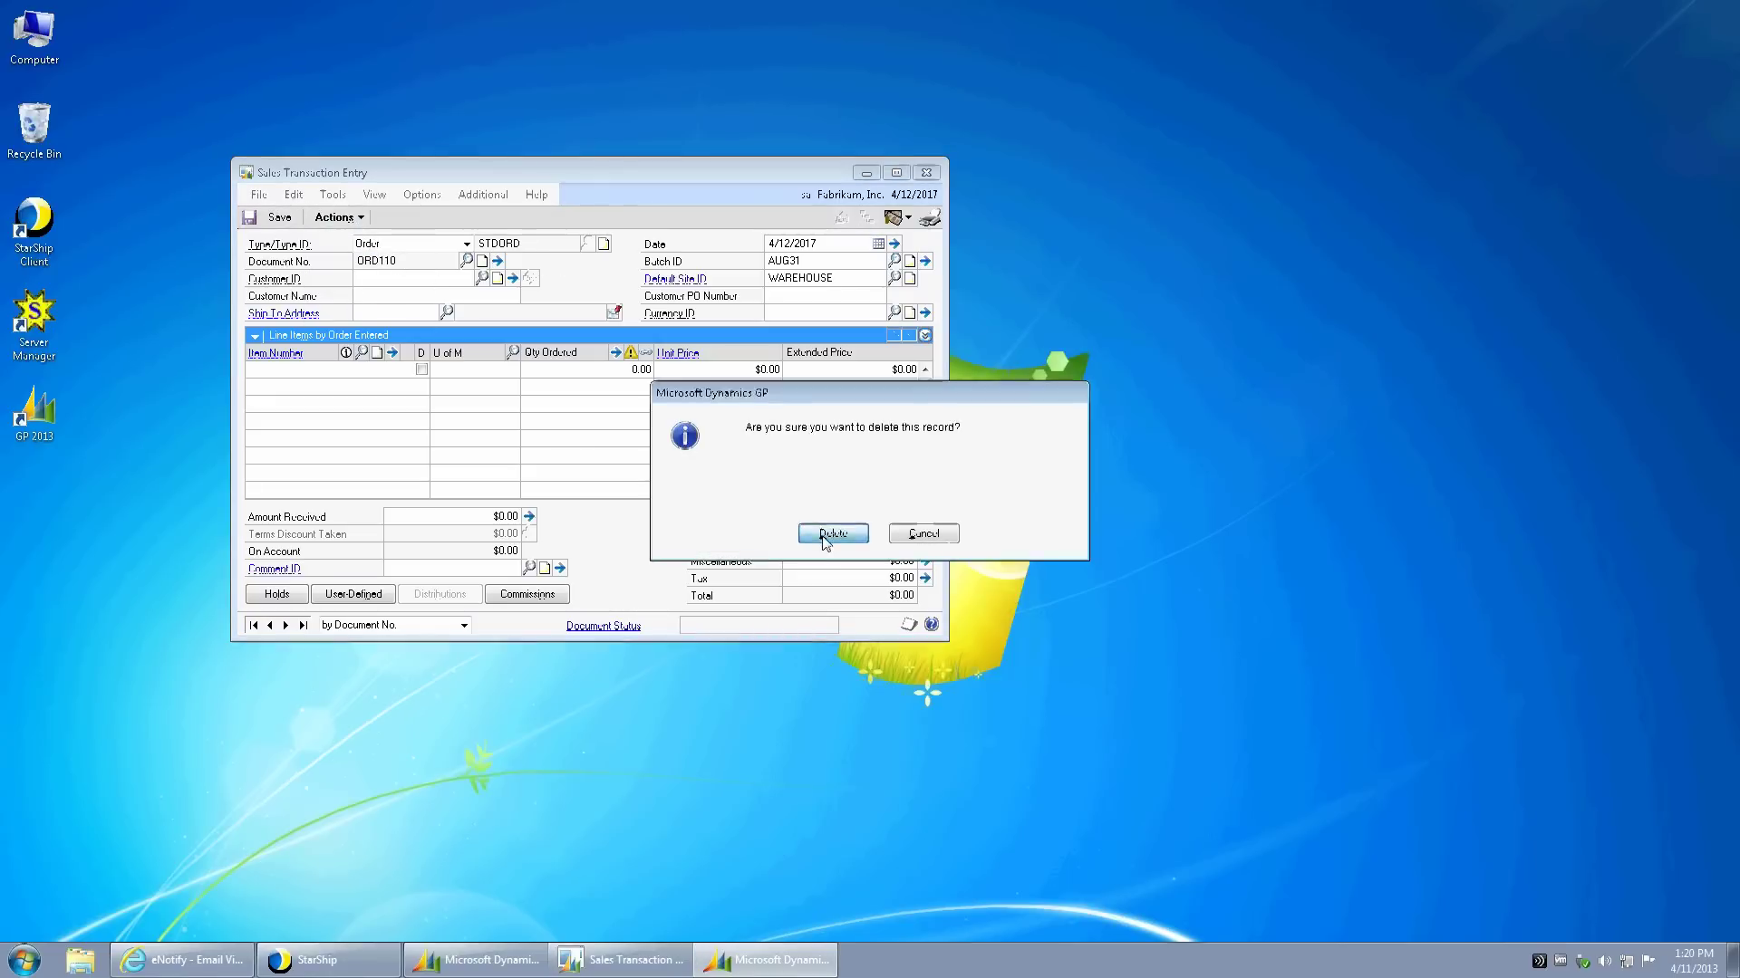
{"action": "left_click", "coordinate": [385, 261]}
{"action": "left_click_drag", "start_coordinate": [384, 261], "coordinate": [438, 262]}
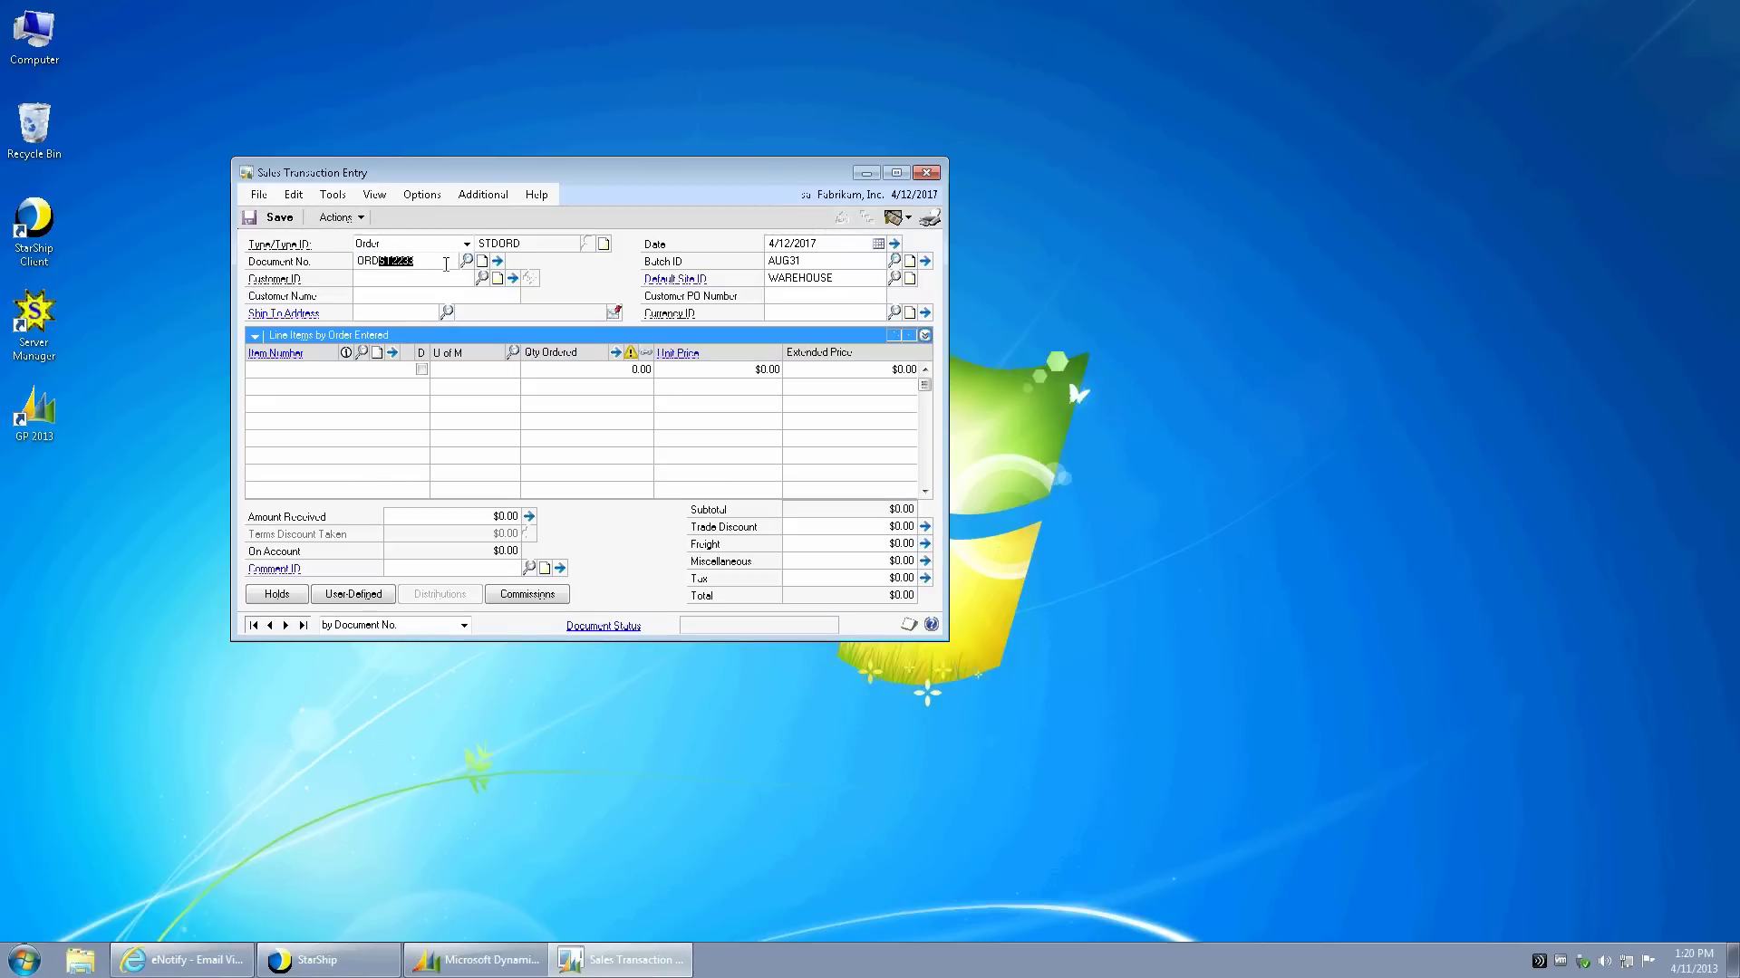
{"action": "type", "text": "1110"}
{"action": "key", "text": "Tab"}
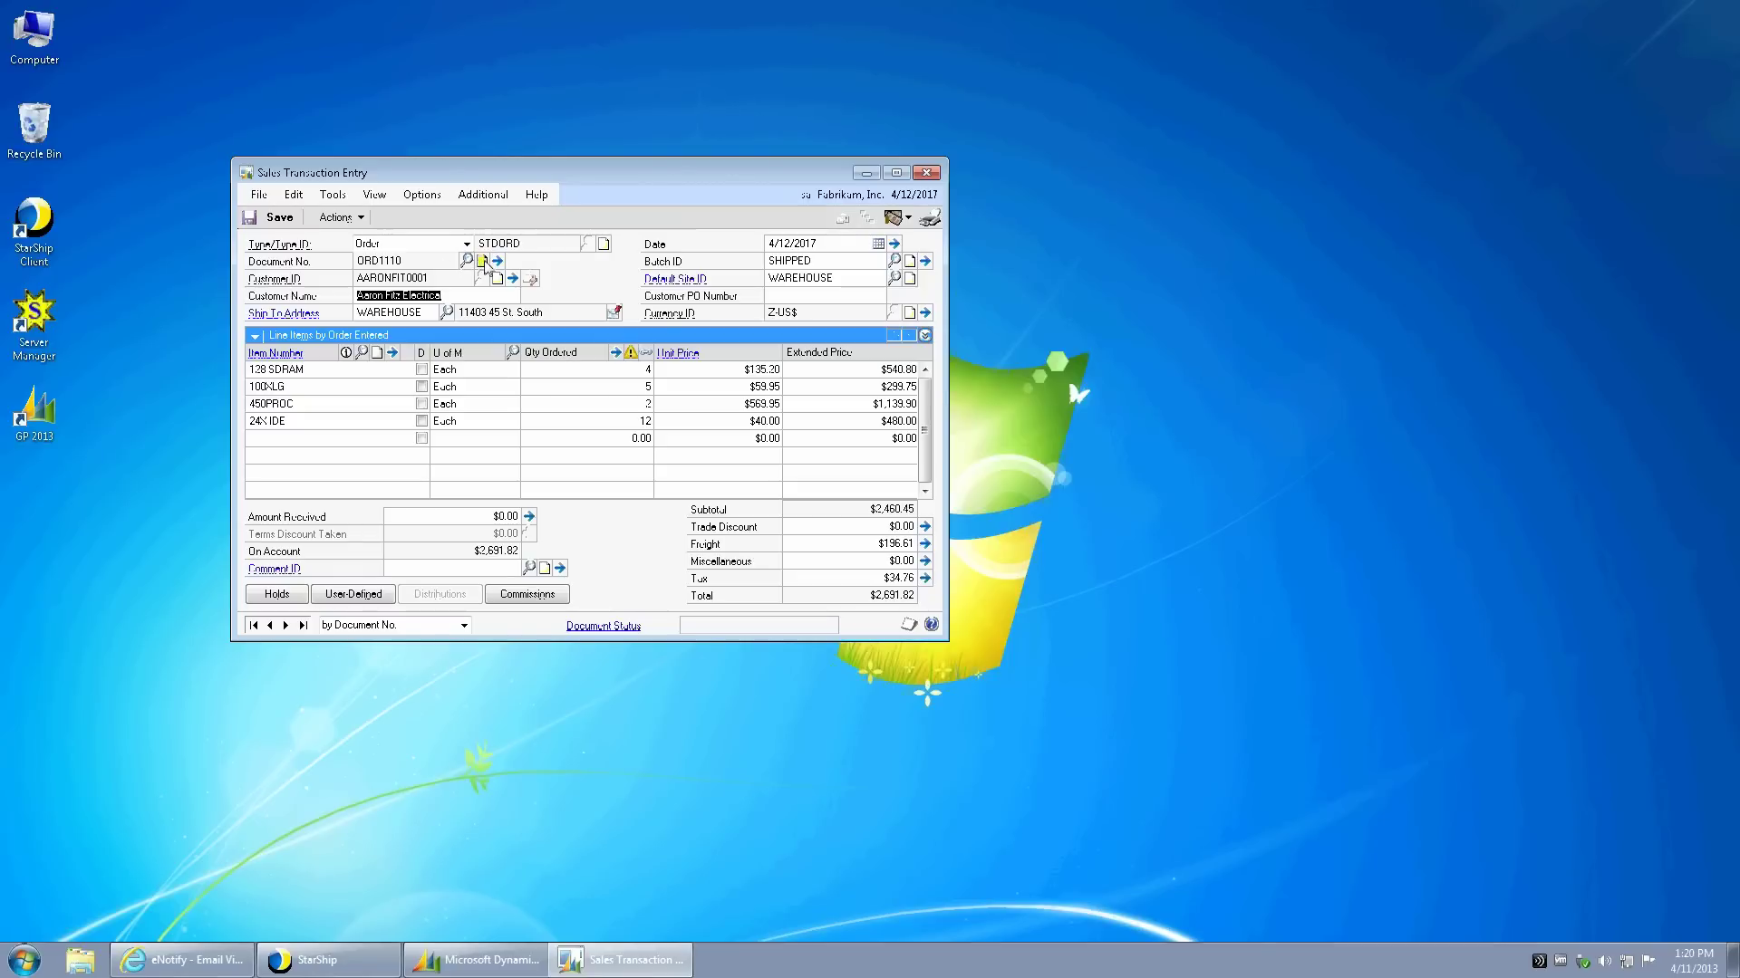
{"action": "left_click", "coordinate": [482, 263]}
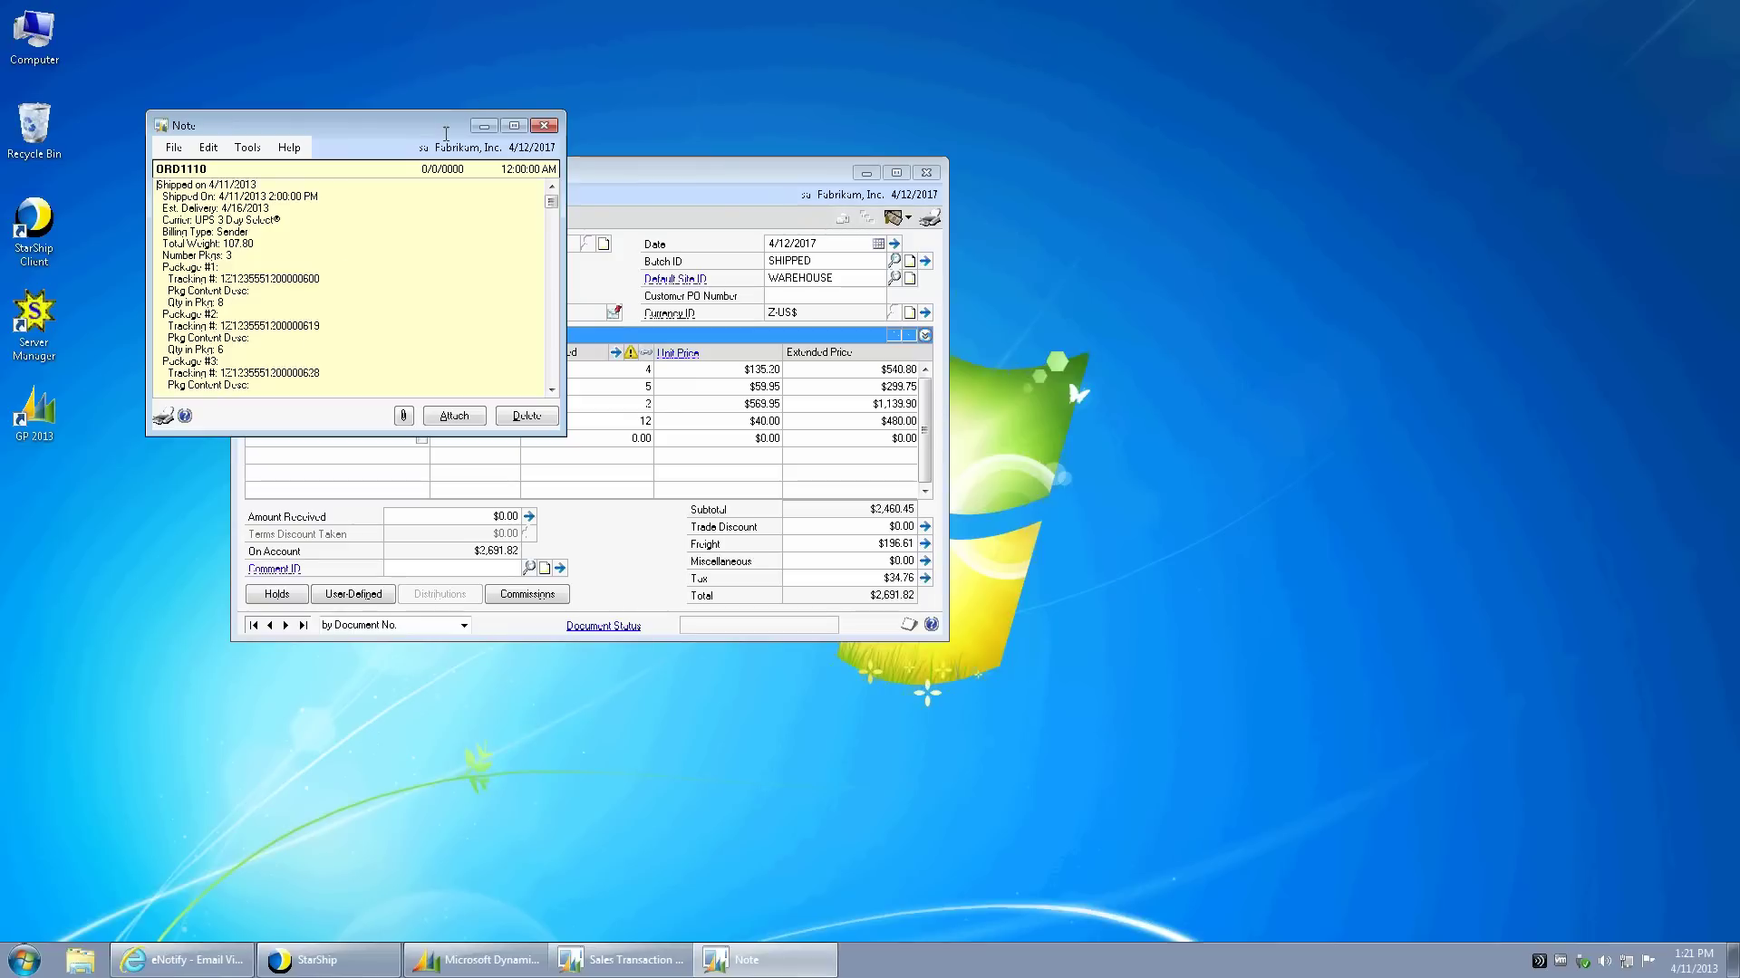
{"action": "left_click", "coordinate": [544, 125]}
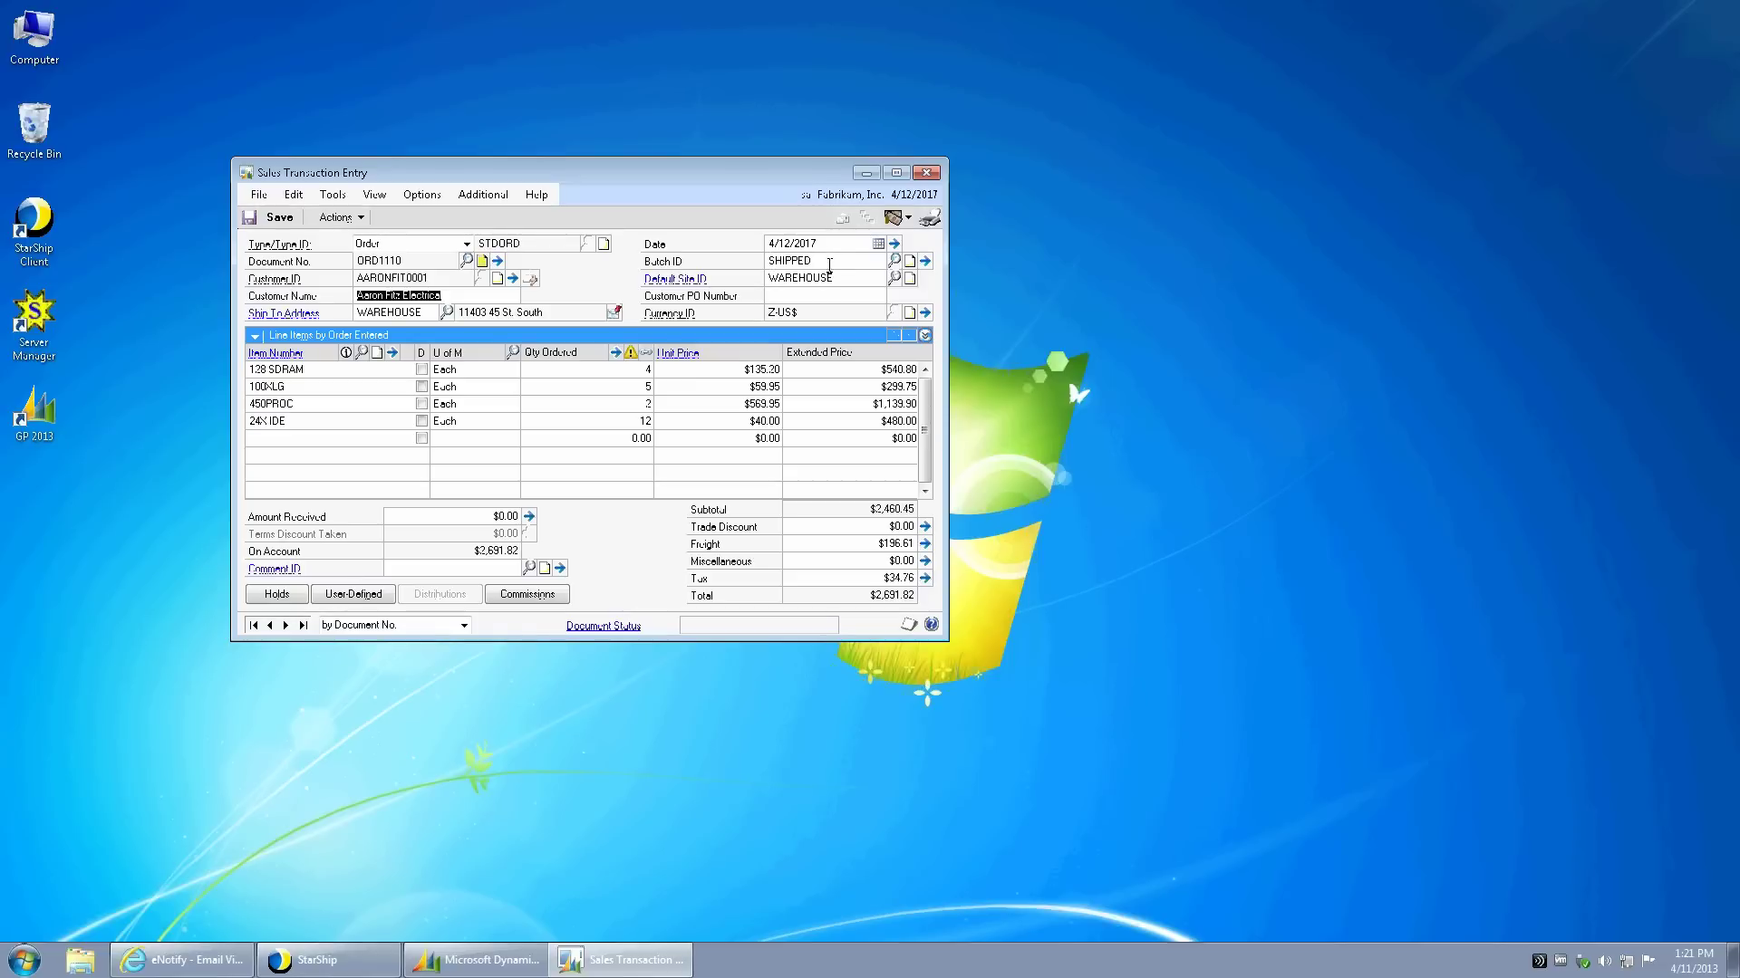
{"action": "left_click", "coordinate": [334, 598]}
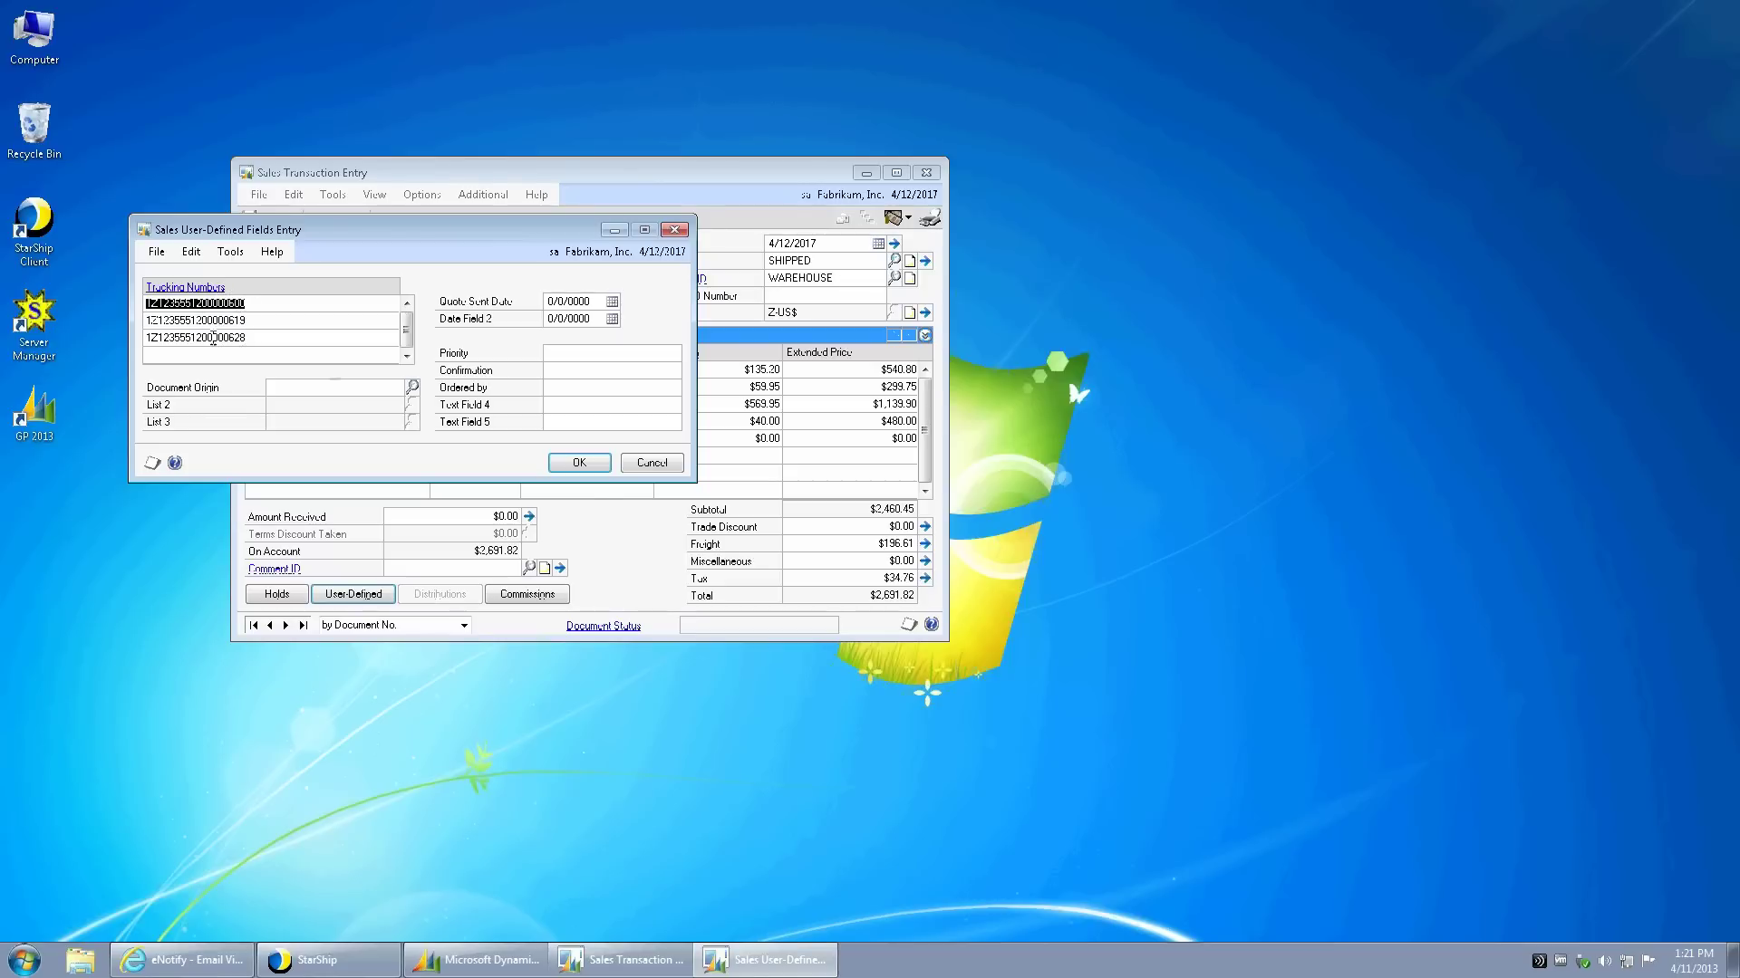
{"action": "left_click", "coordinate": [579, 463]}
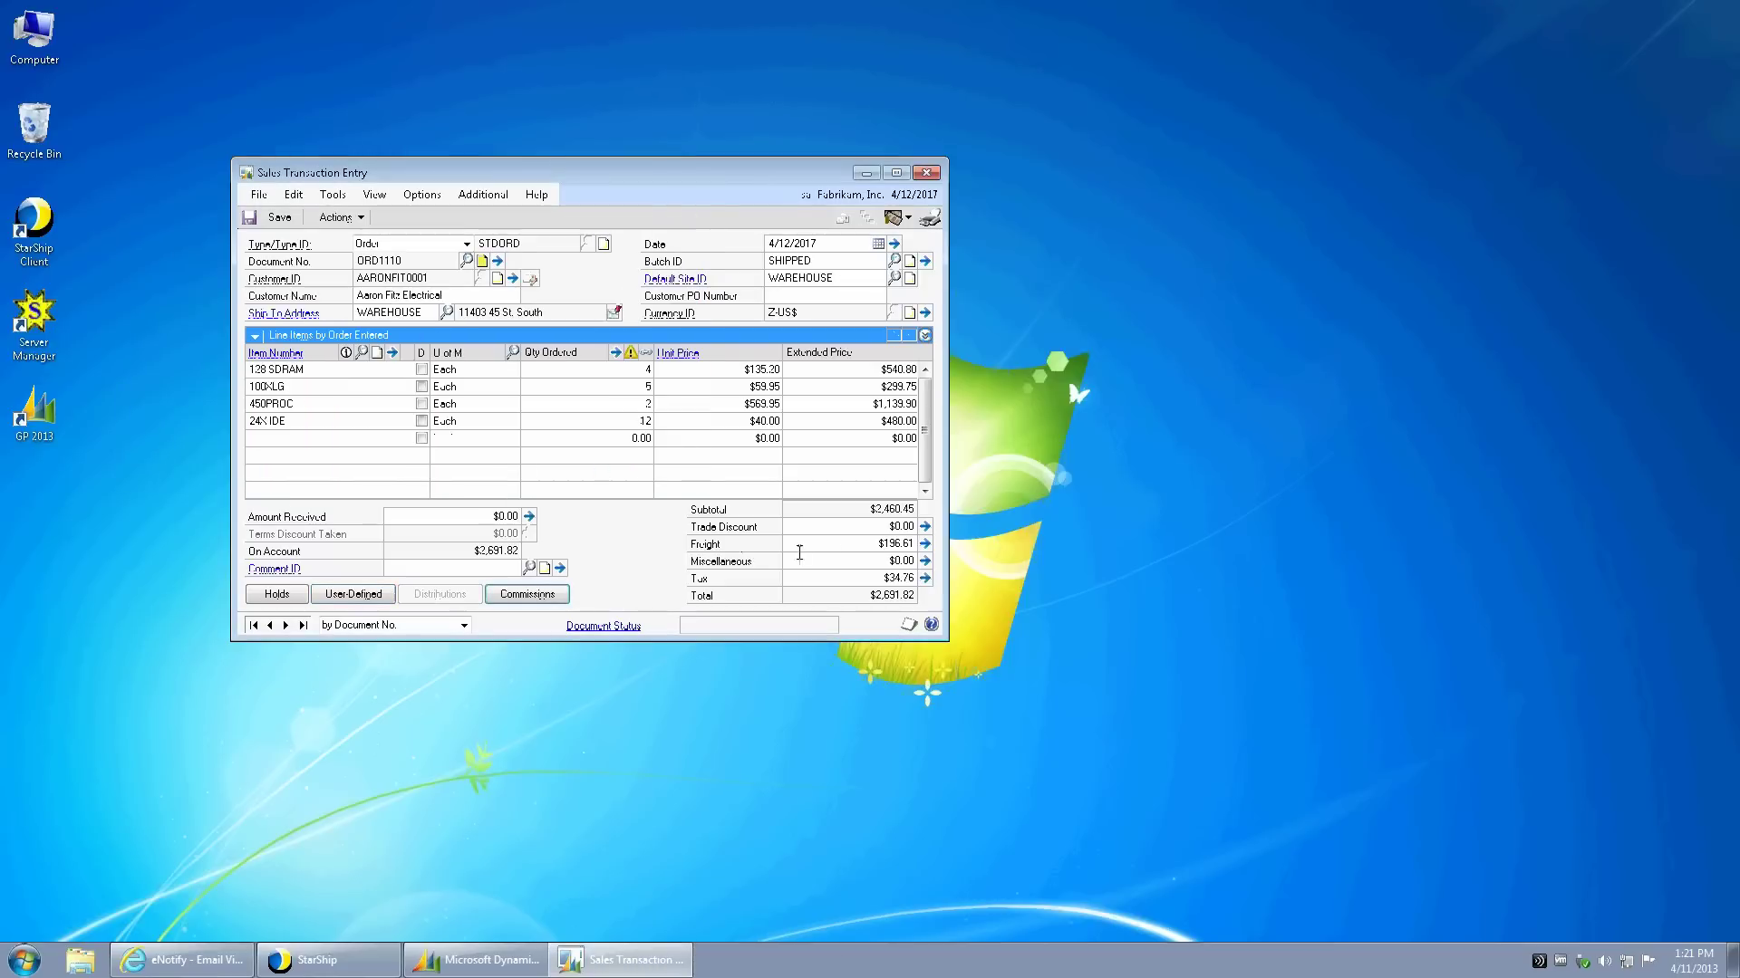
{"action": "left_click", "coordinate": [864, 546]}
{"action": "left_click", "coordinate": [279, 219]}
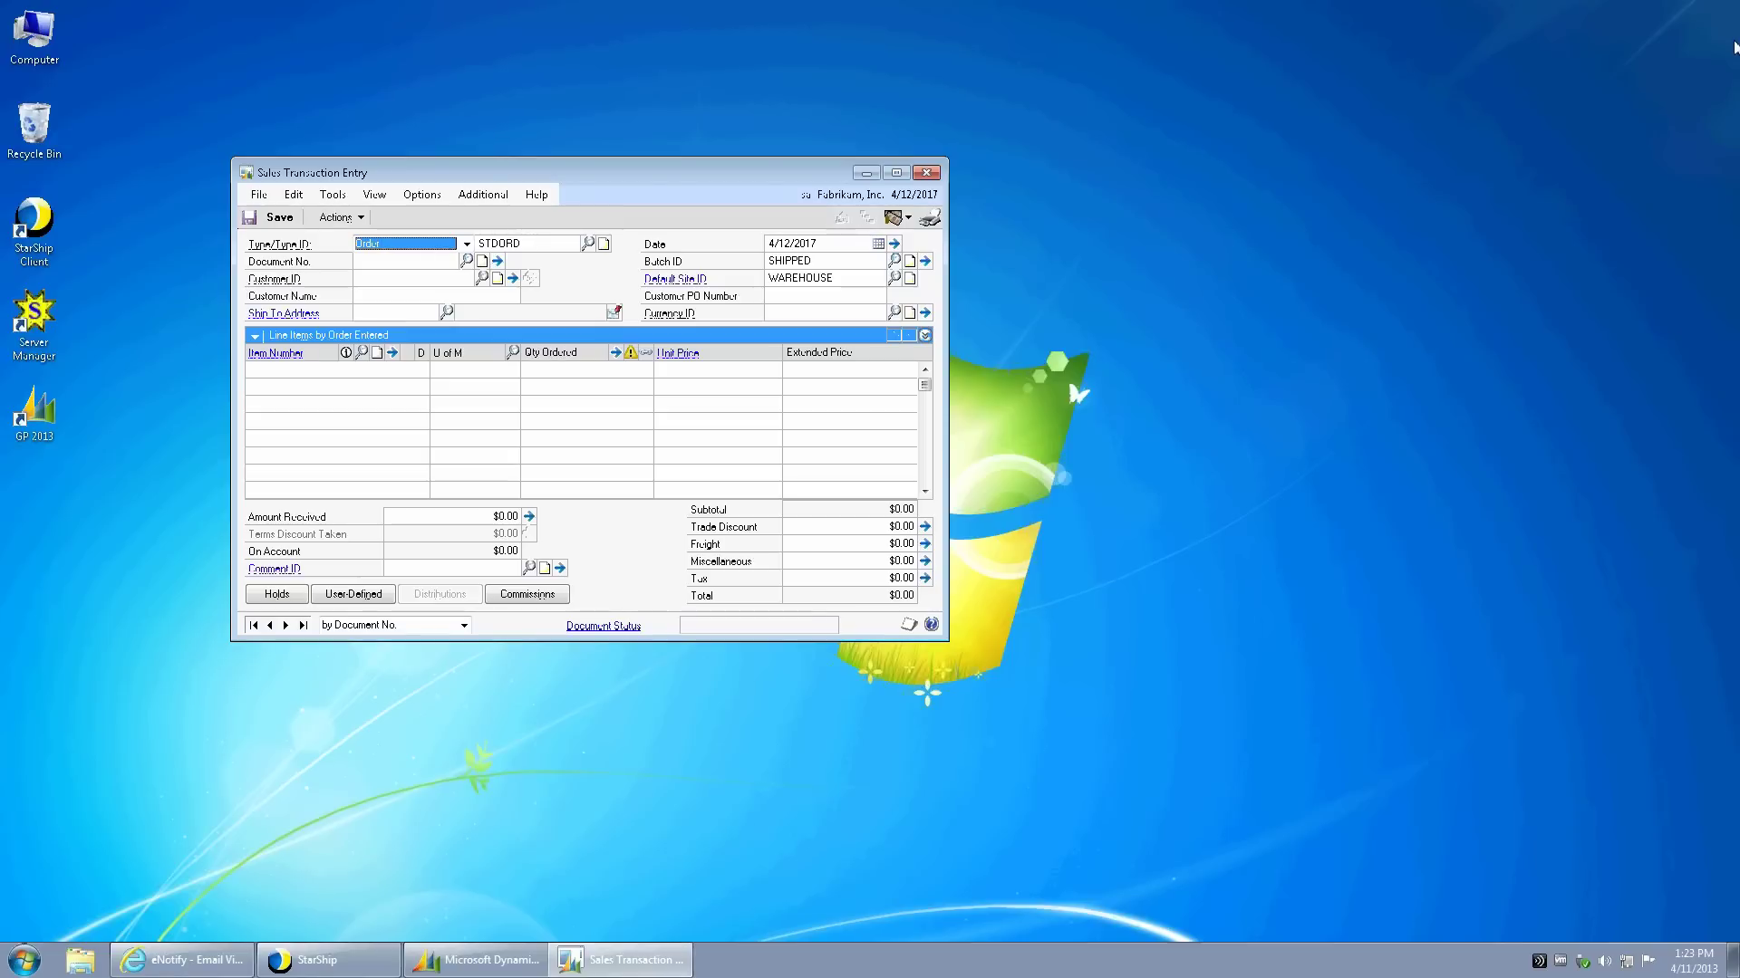
- Bring the StarShip parcel shipment window back in front of Dynamics GP
{"action": "left_click", "coordinate": [377, 960]}
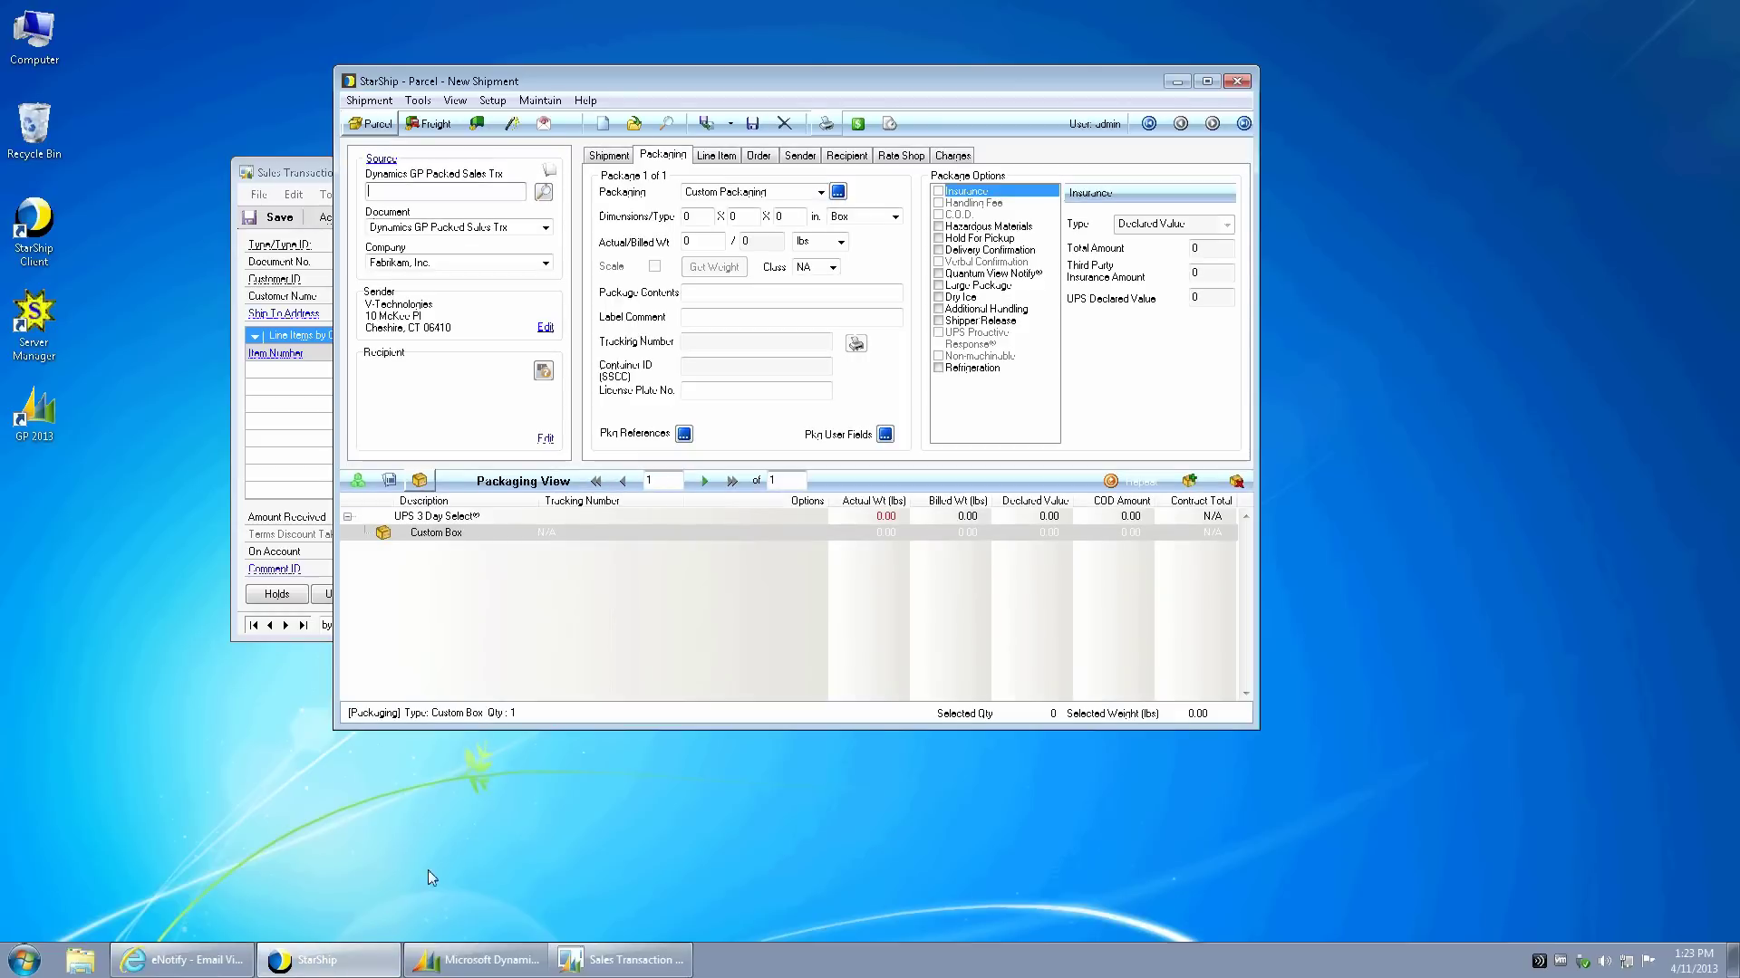
- In Printing Setup's Manage Documents, enable the Straight bill of lading to auto-print on ship
{"action": "left_click", "coordinate": [494, 102]}
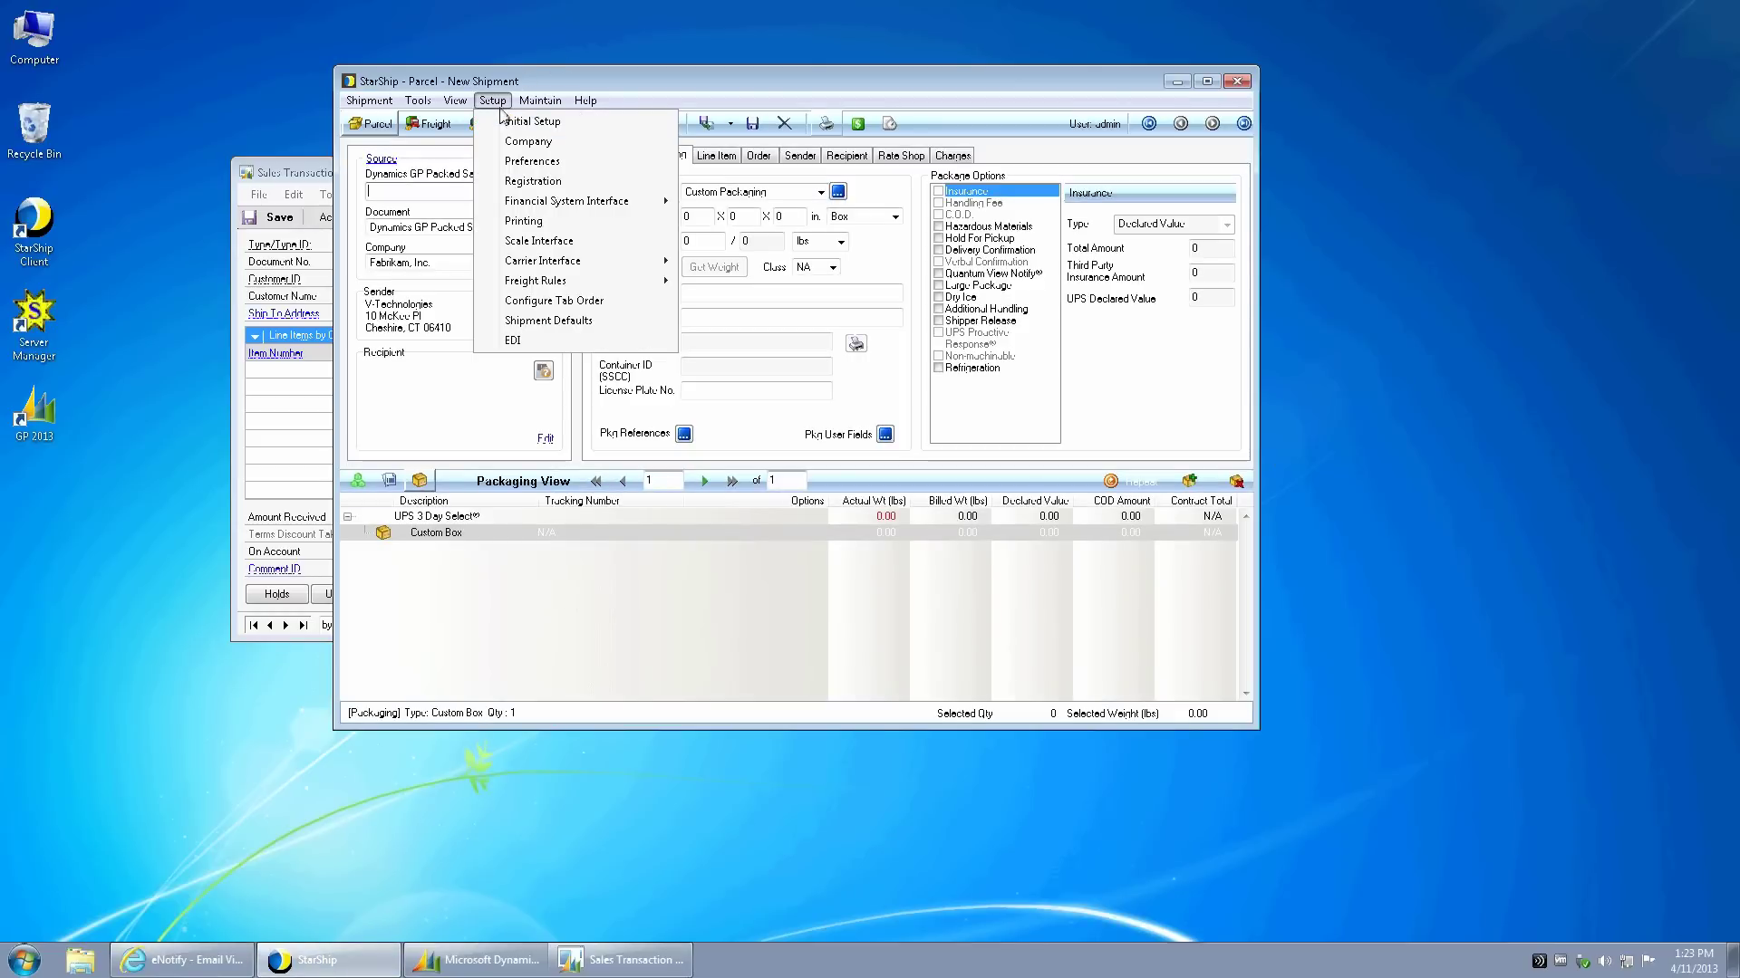
{"action": "left_click", "coordinate": [531, 121]}
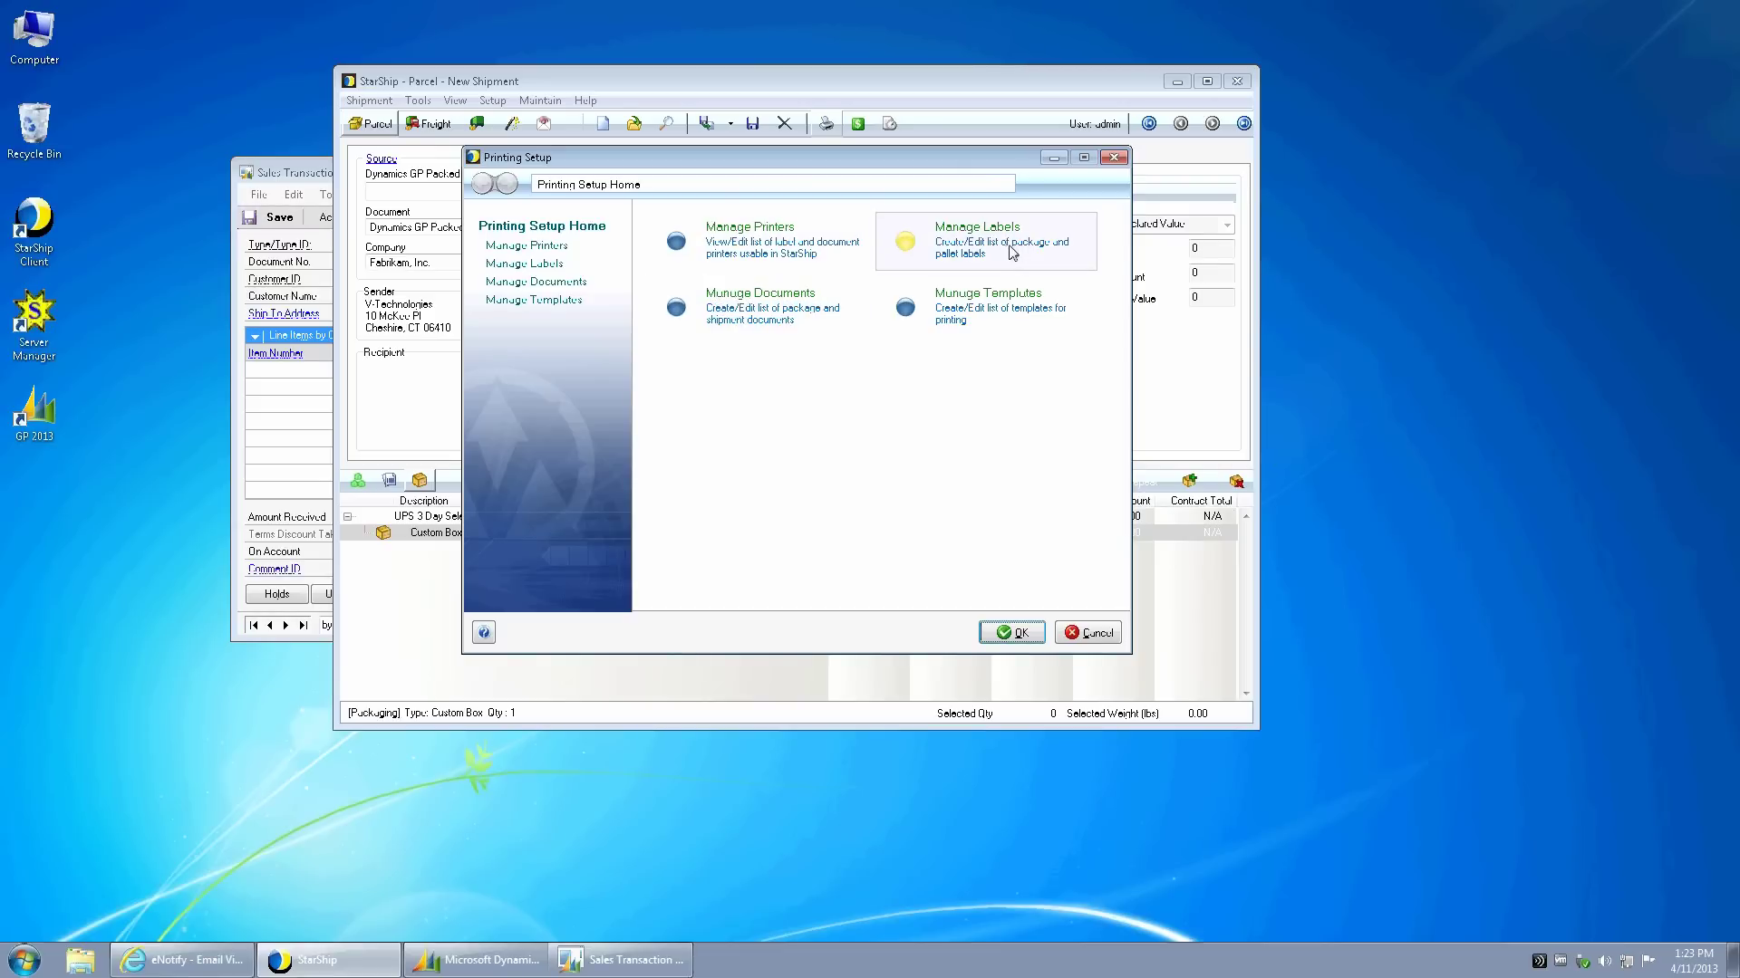
{"action": "left_click", "coordinate": [766, 299]}
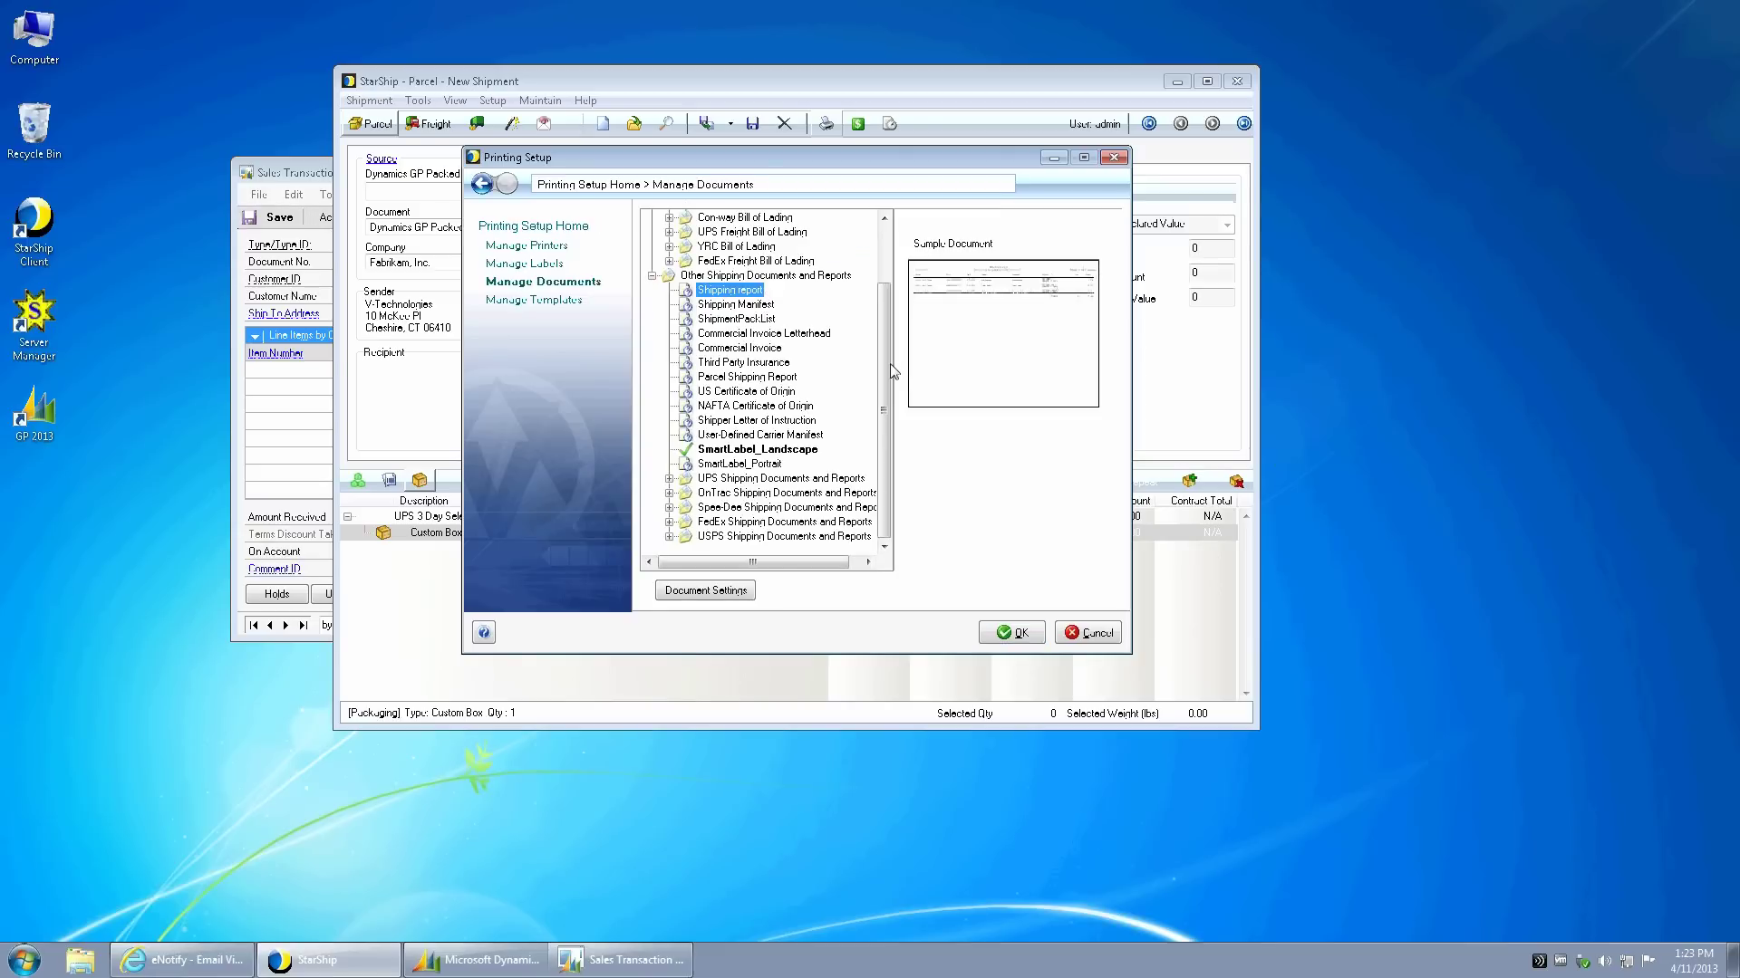
{"action": "left_click_drag", "start_coordinate": [886, 340], "coordinate": [886, 279]}
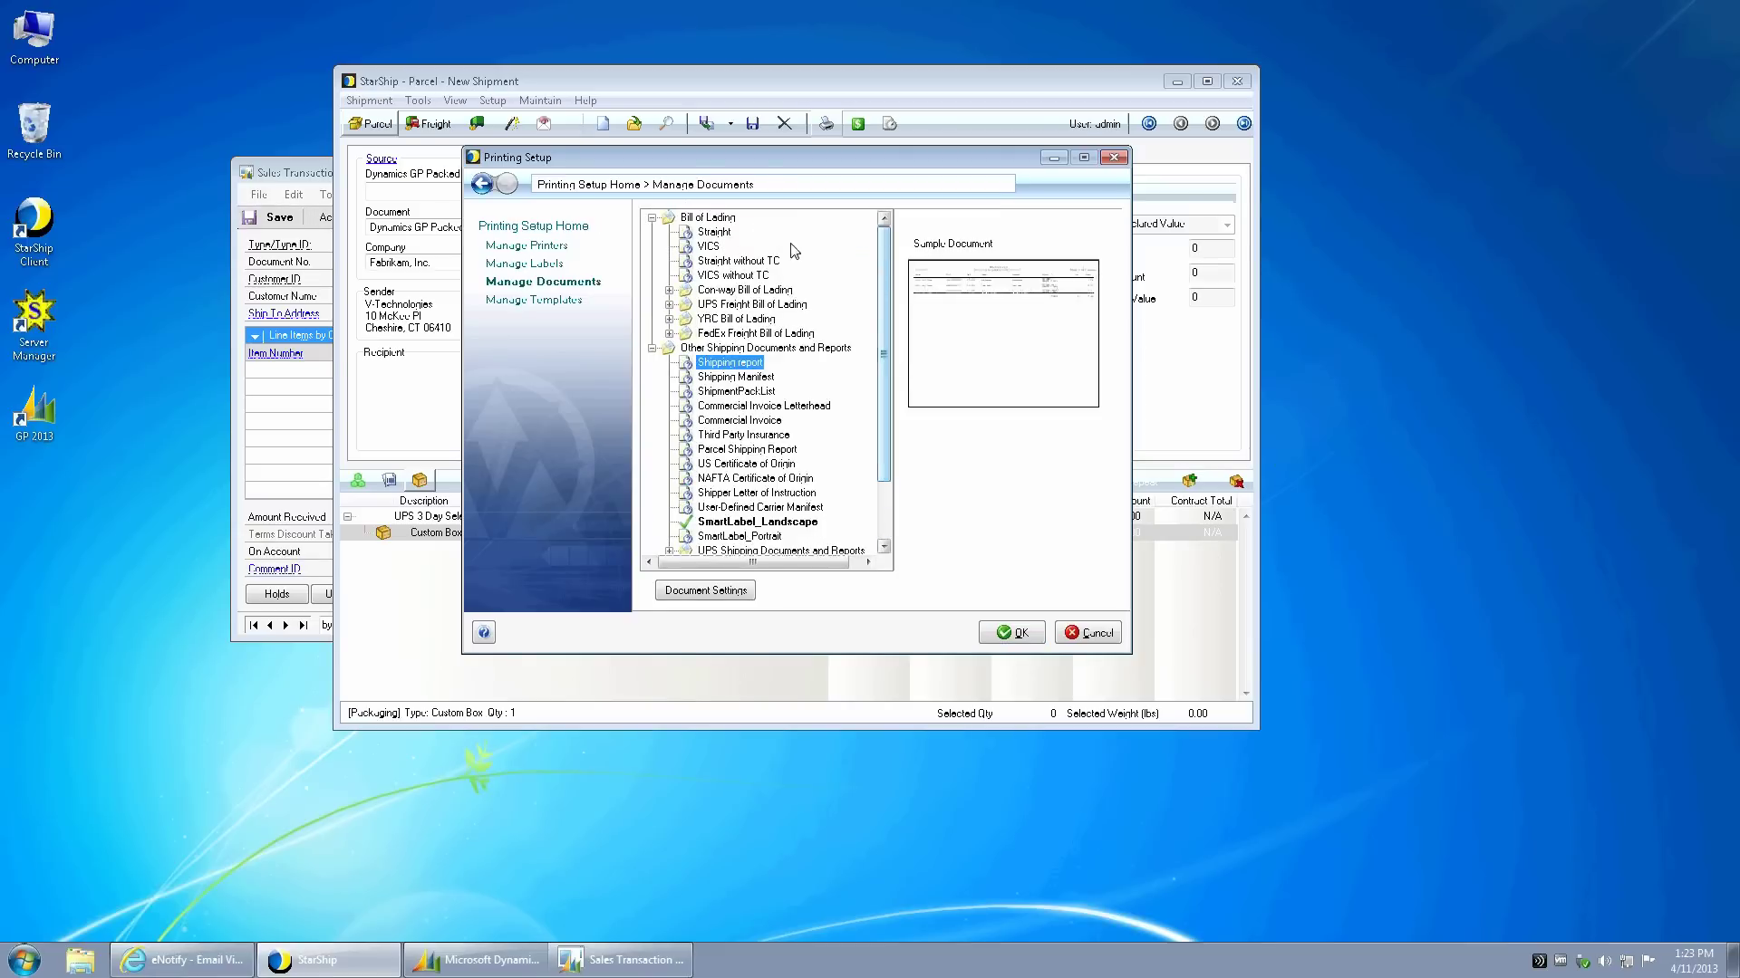
{"action": "left_click", "coordinate": [715, 234]}
{"action": "double_click", "coordinate": [714, 234]}
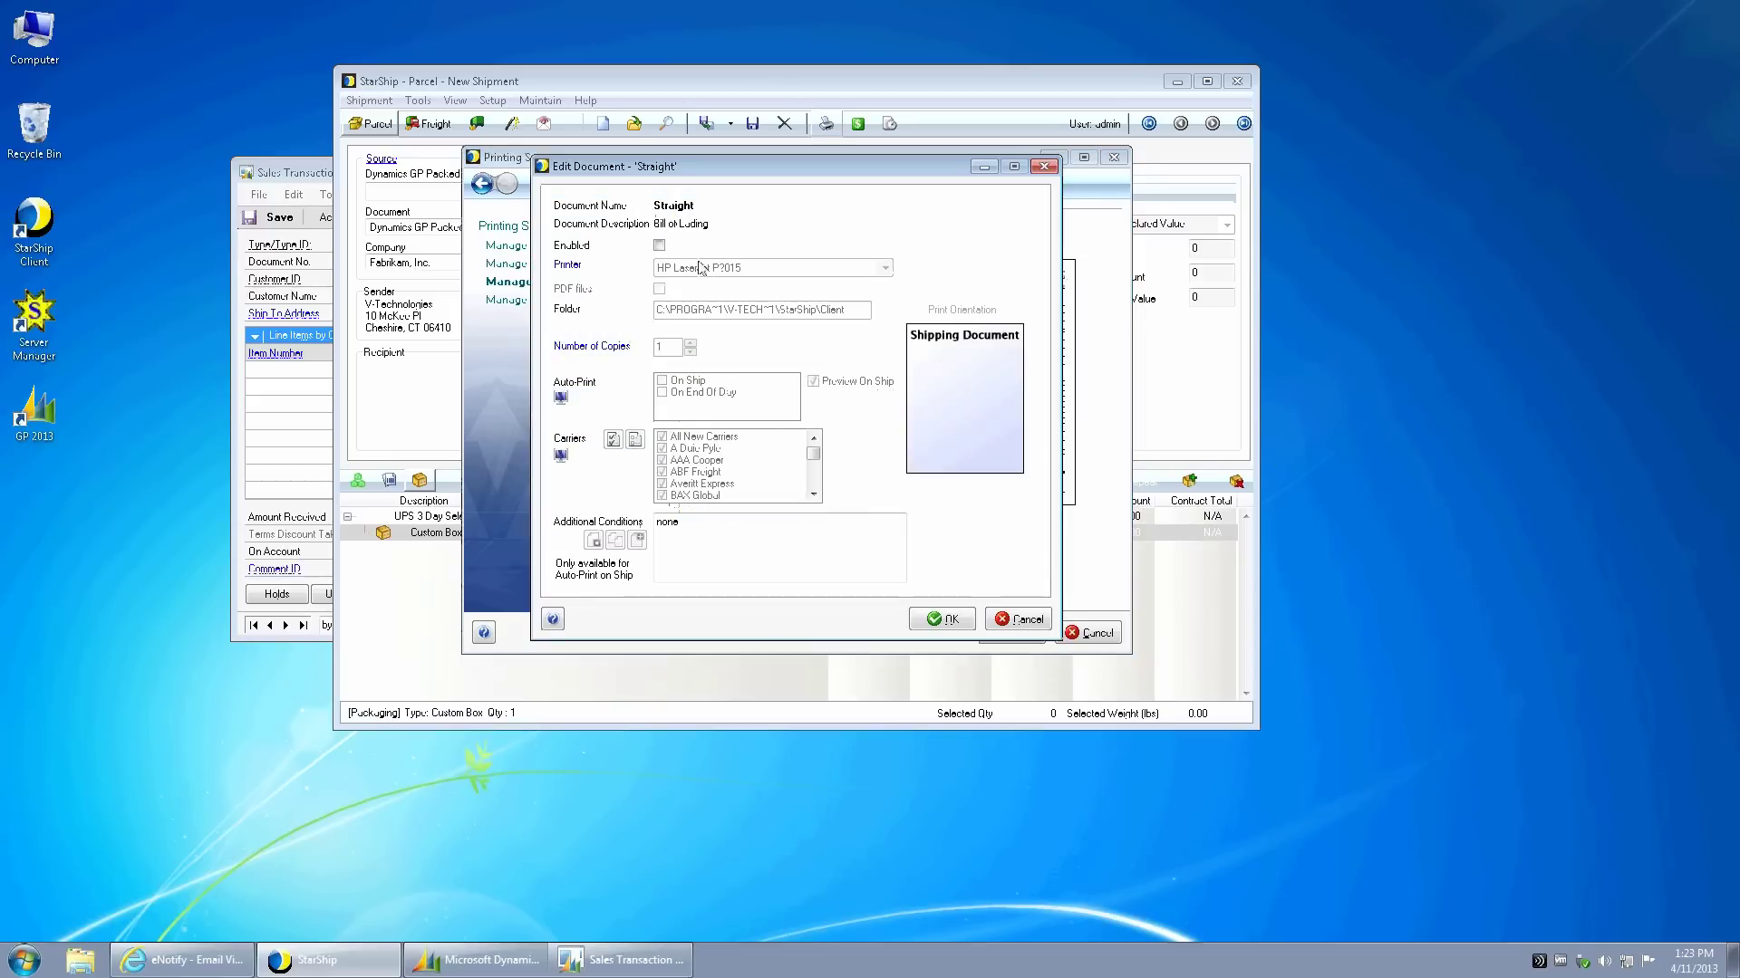
{"action": "left_click", "coordinate": [658, 244]}
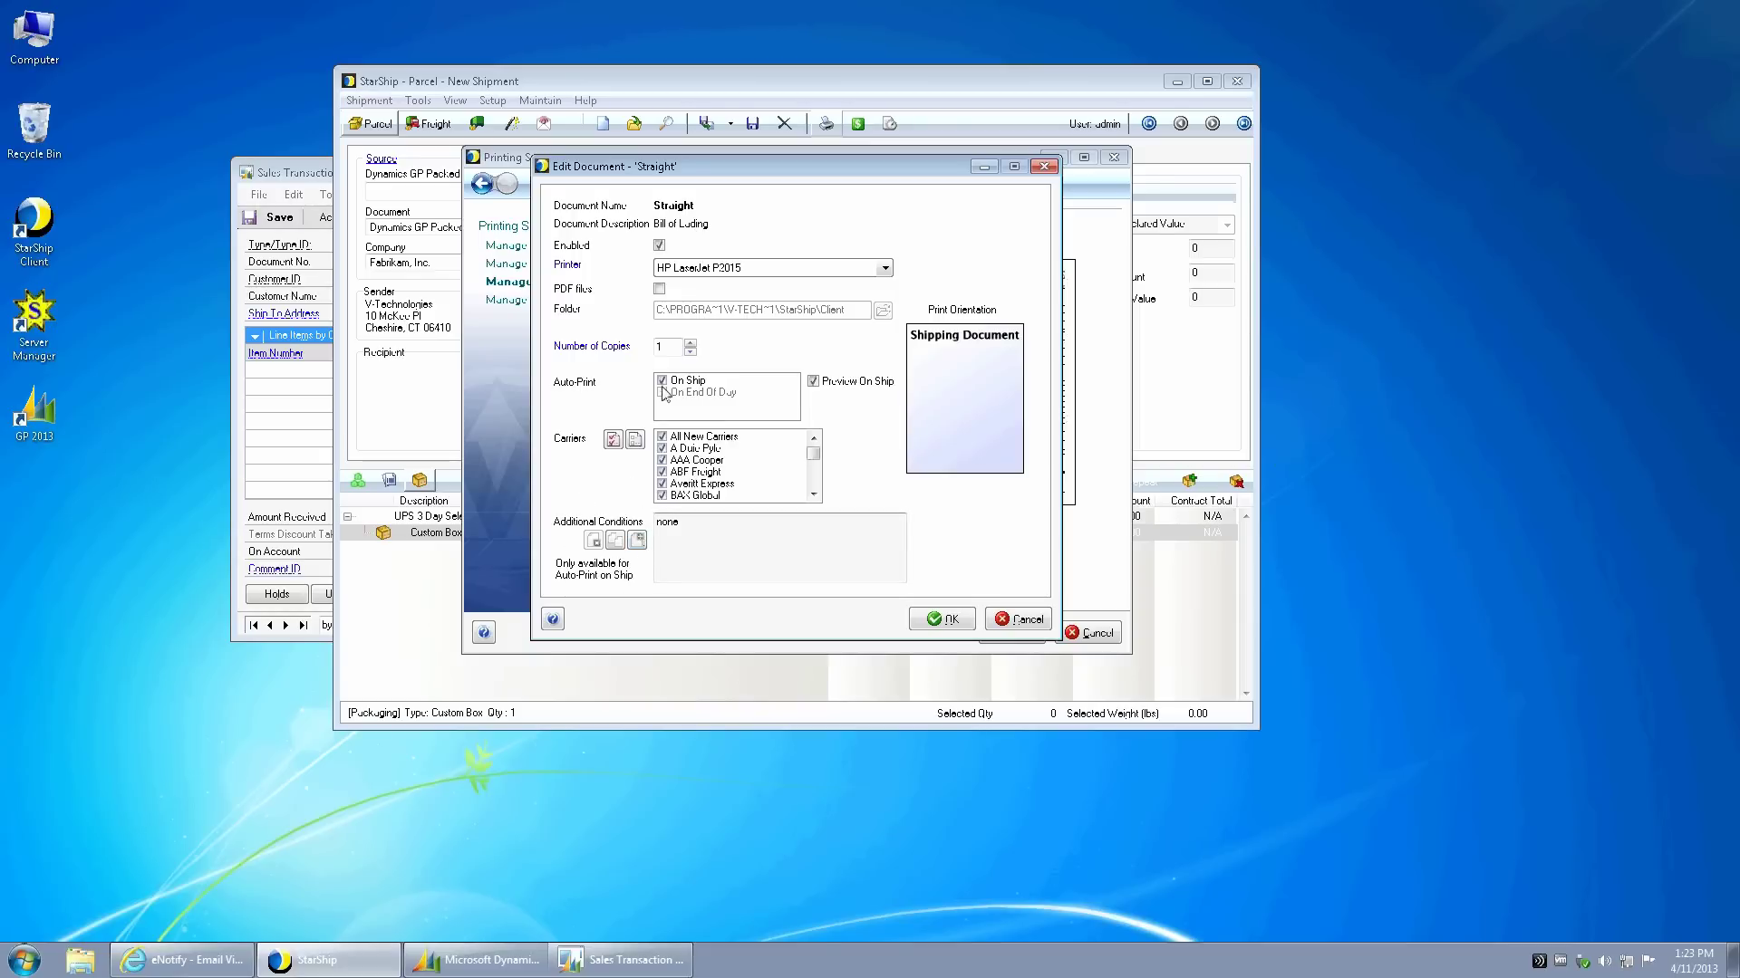
{"action": "left_click", "coordinate": [946, 621]}
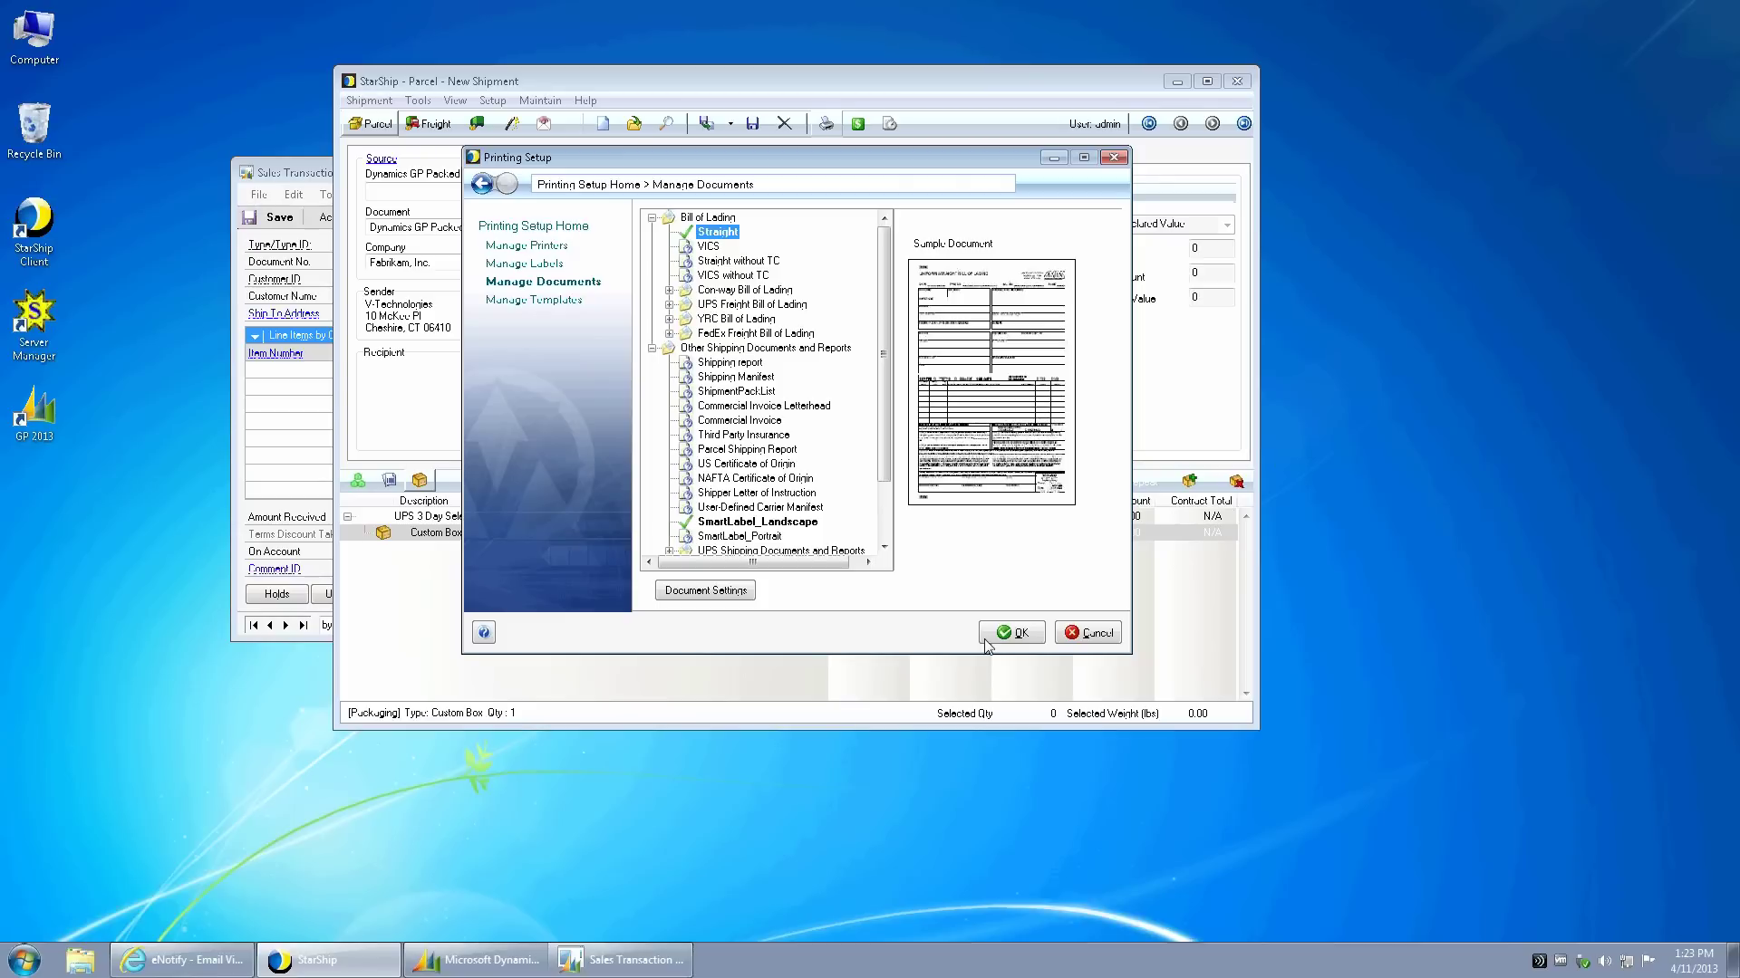
{"action": "left_click", "coordinate": [992, 640]}
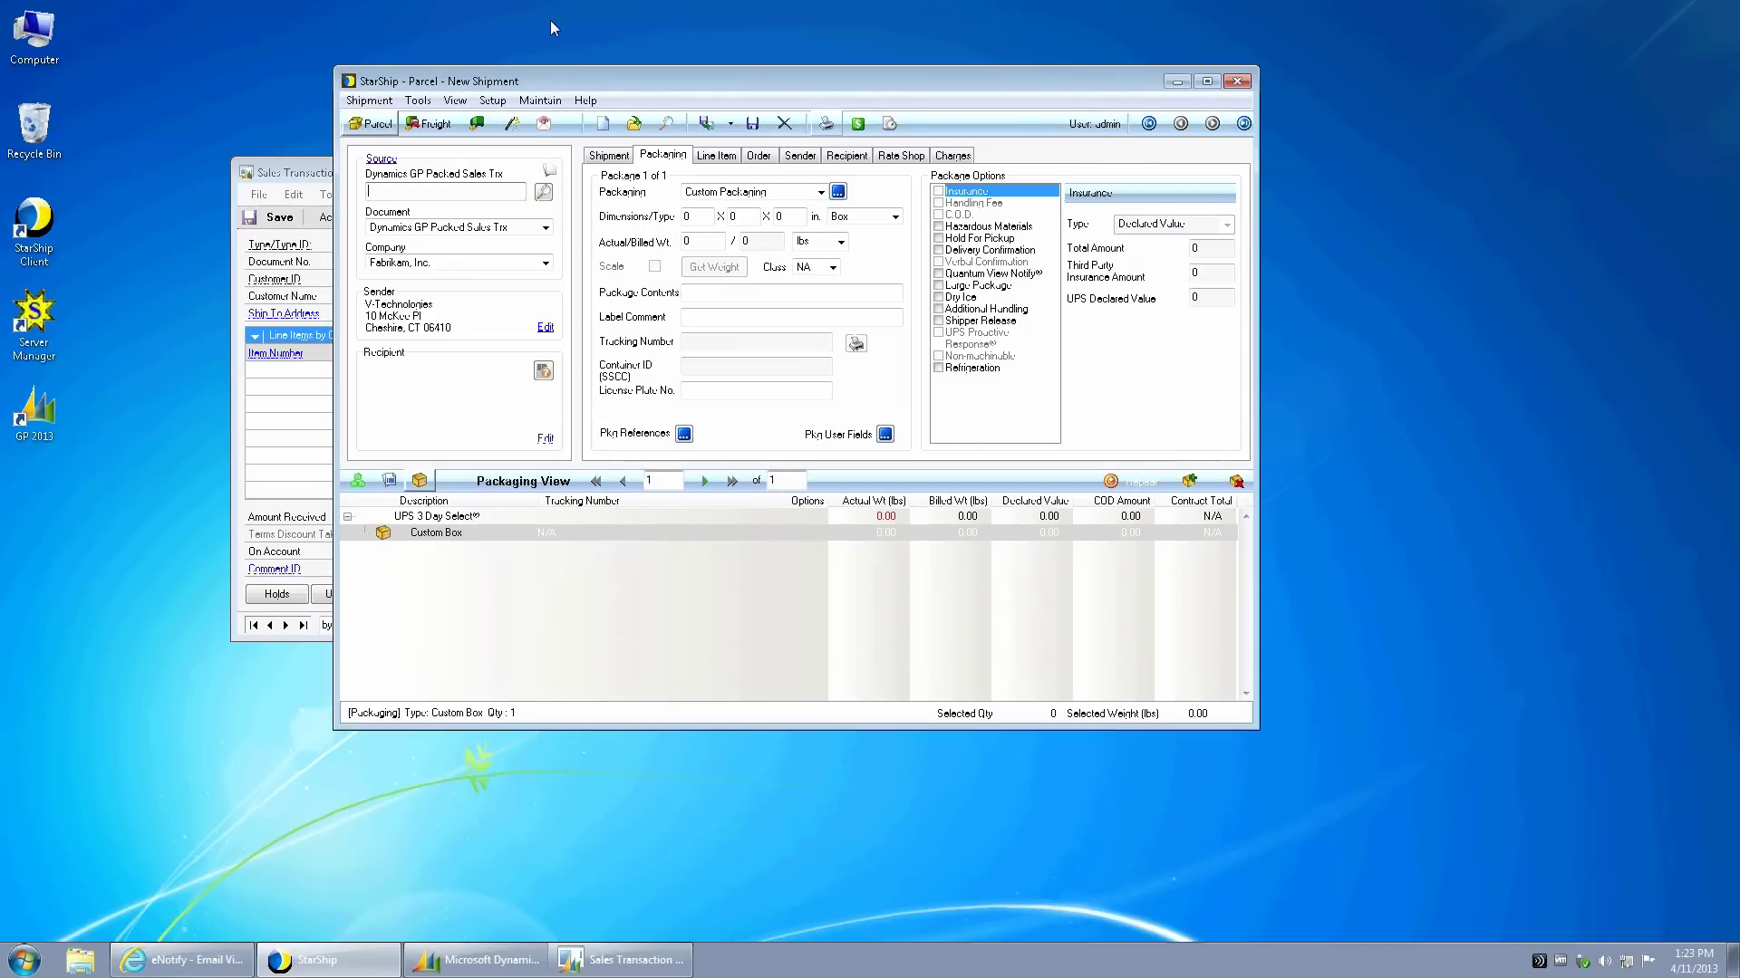
- Review the Con-way carrier's Accounts settings, then bring up the shipment's Recipient tab
{"action": "left_click", "coordinate": [494, 100]}
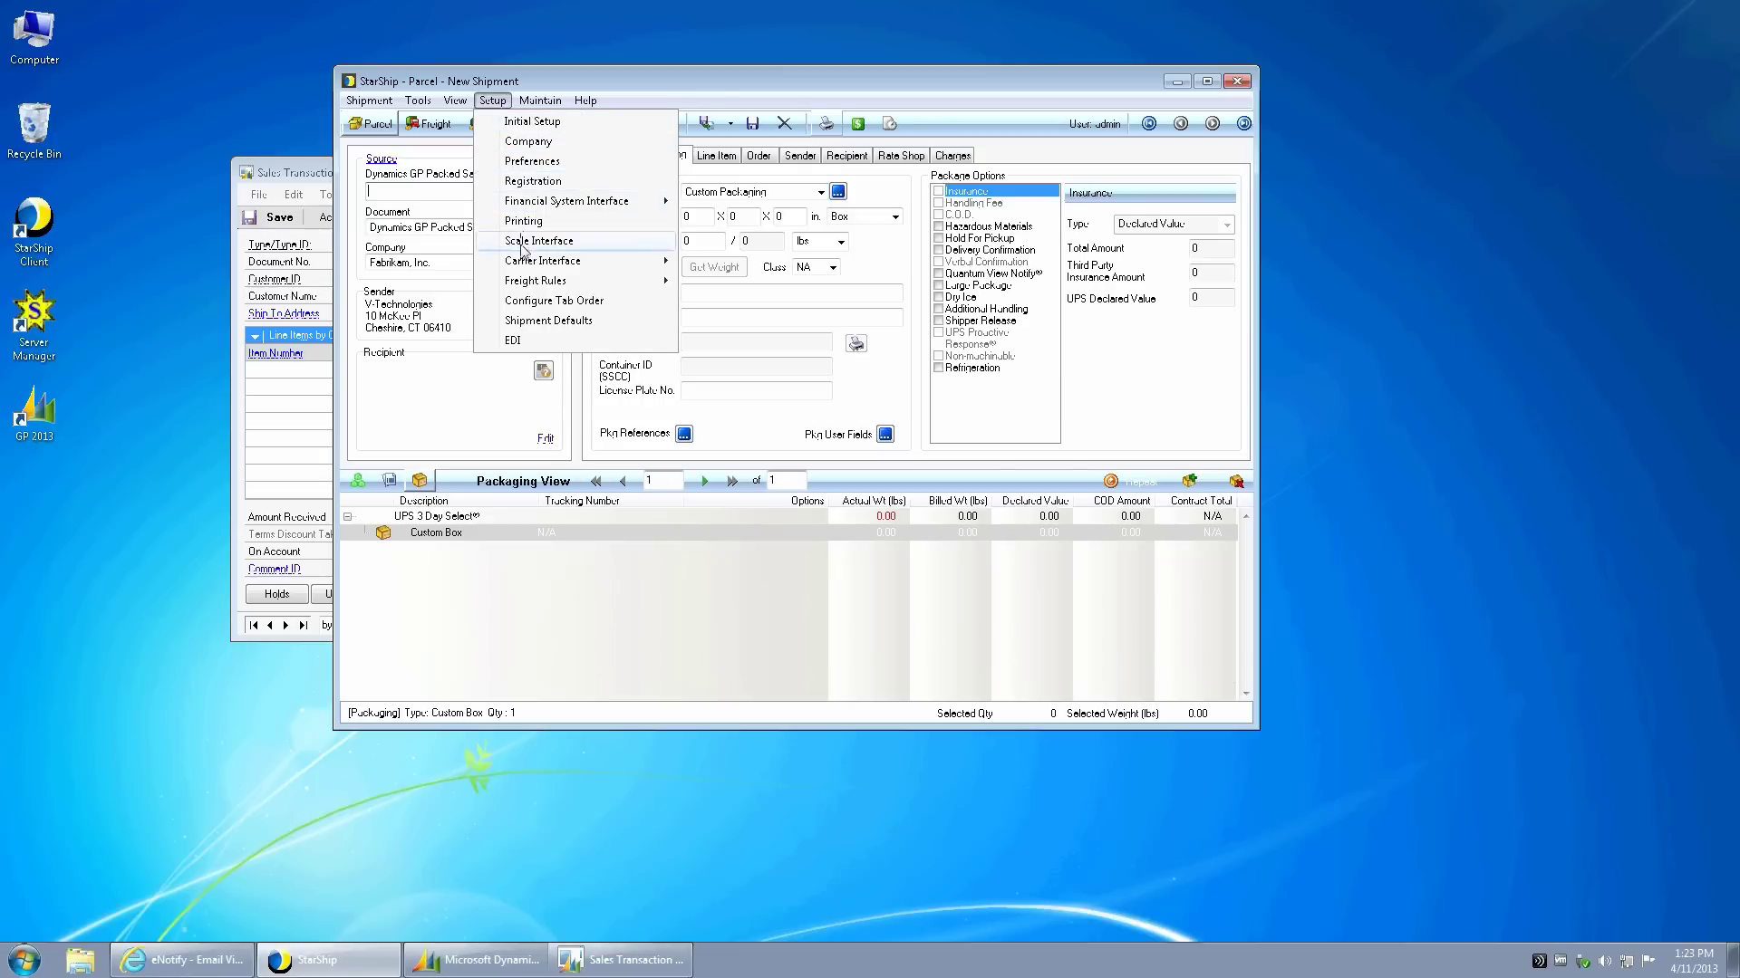
{"action": "mouse_move", "coordinate": [523, 260]}
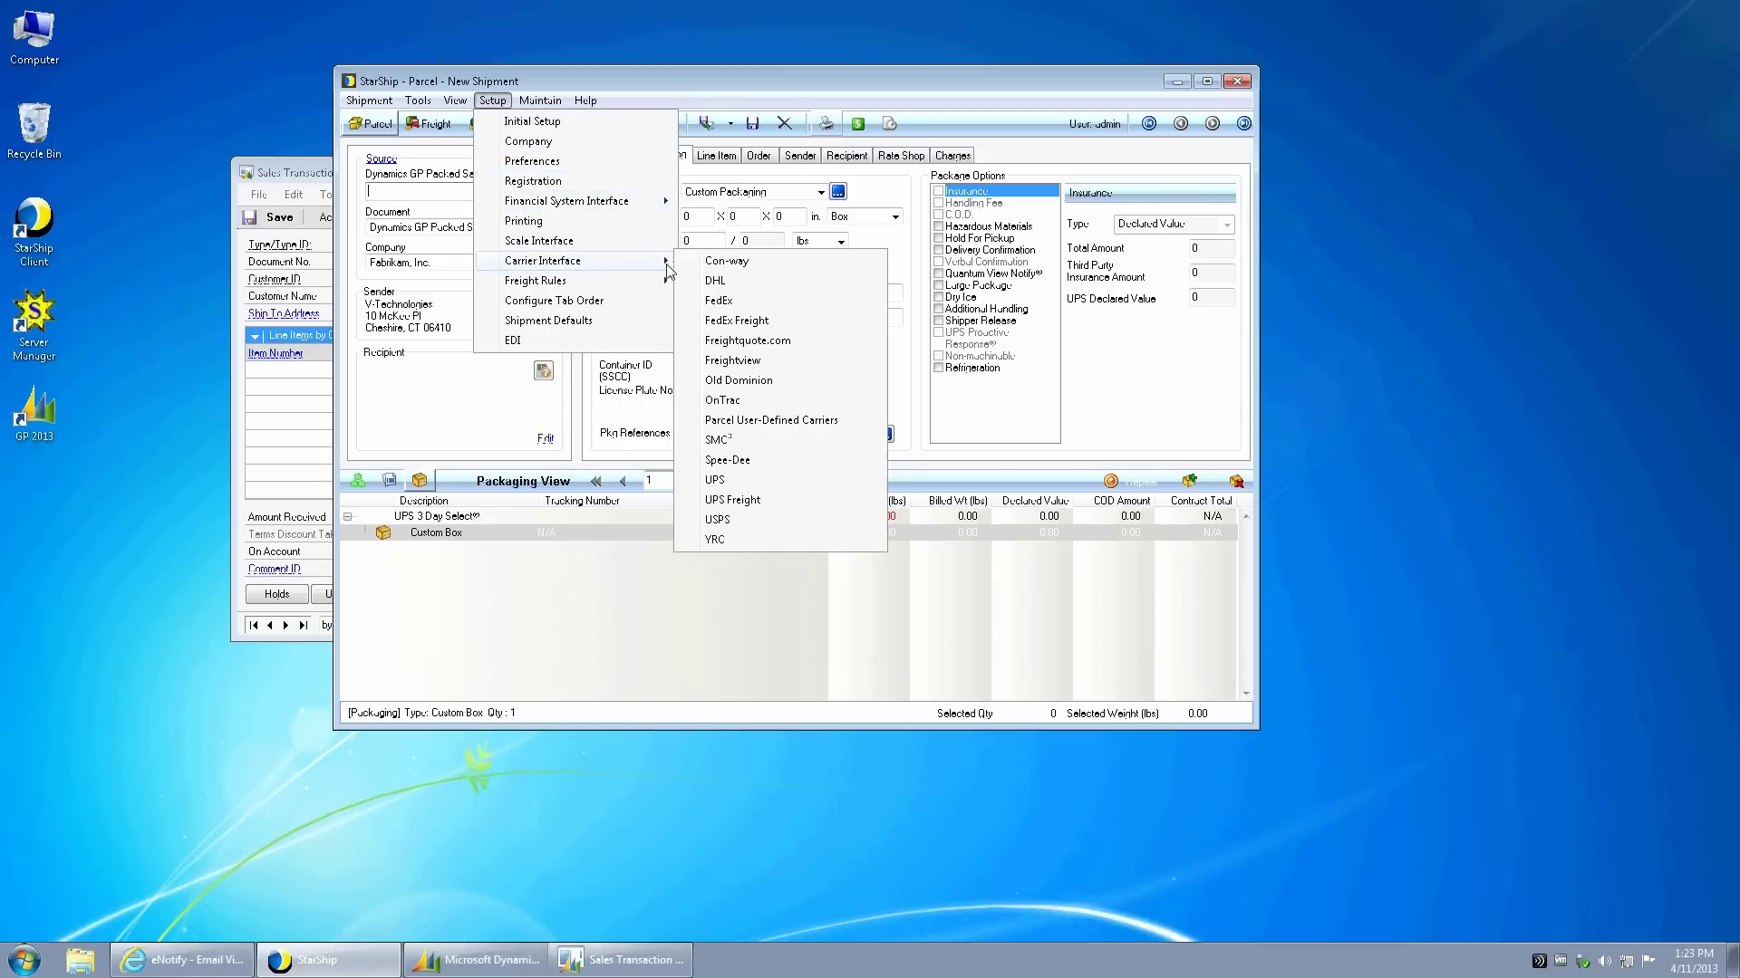
{"action": "left_click", "coordinate": [712, 263]}
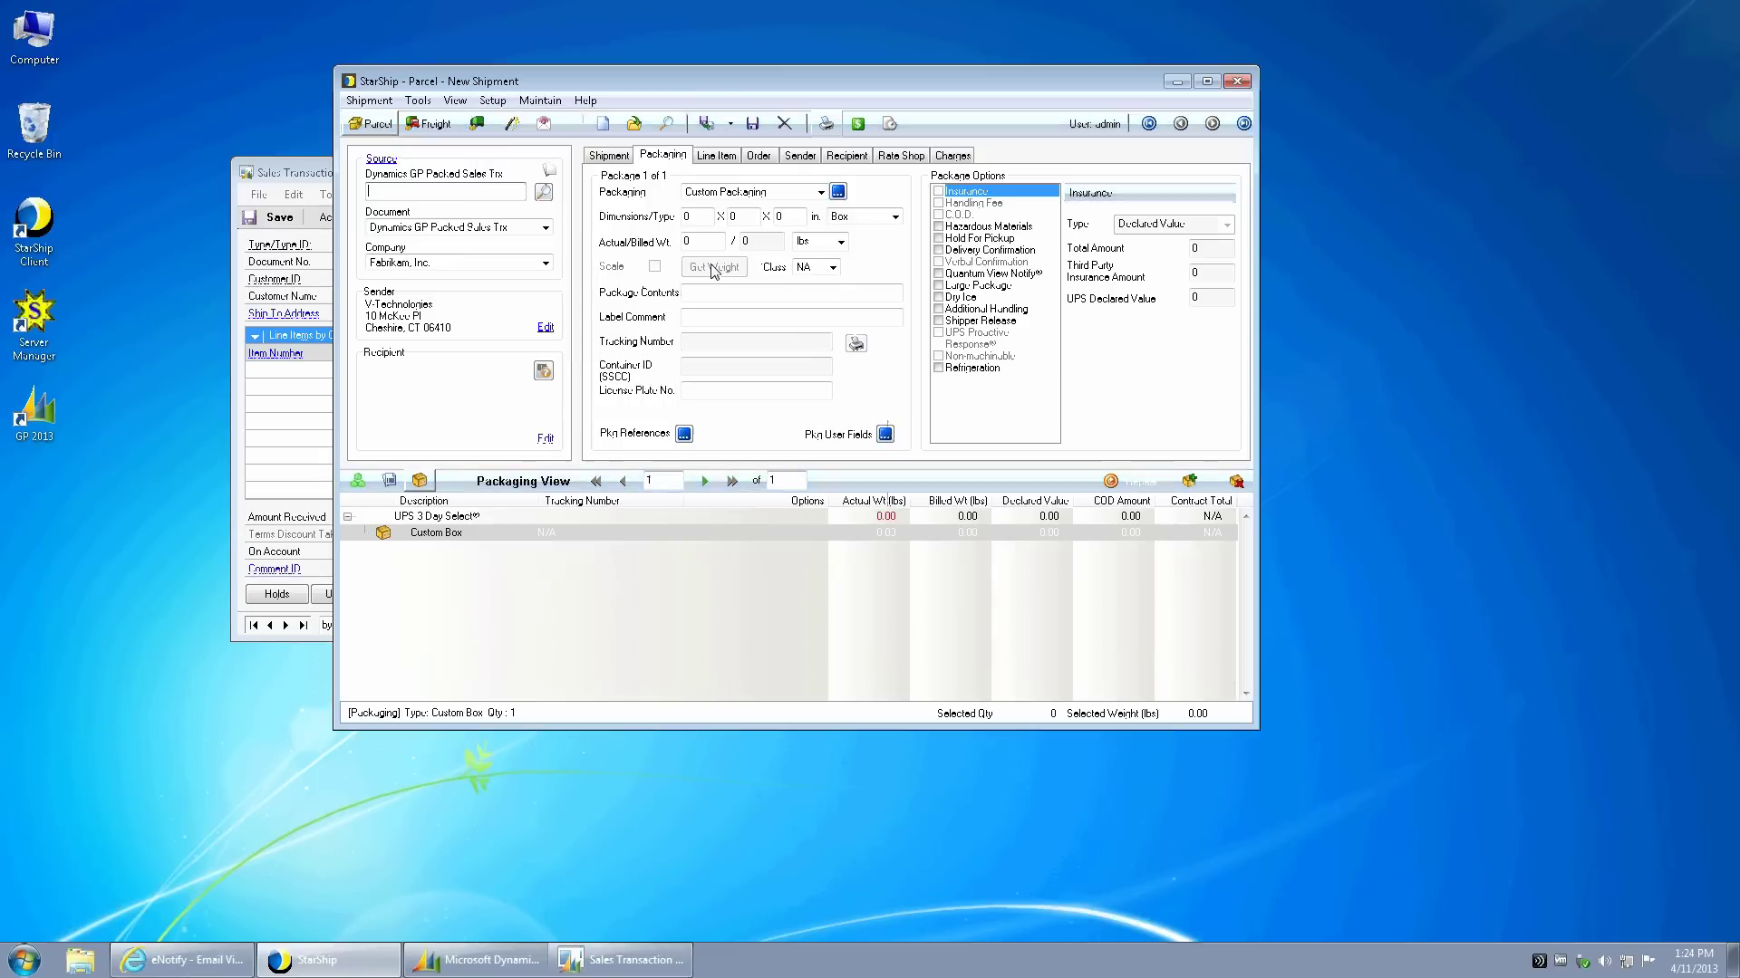
{"action": "left_click", "coordinate": [625, 218]}
{"action": "left_click", "coordinate": [955, 666]}
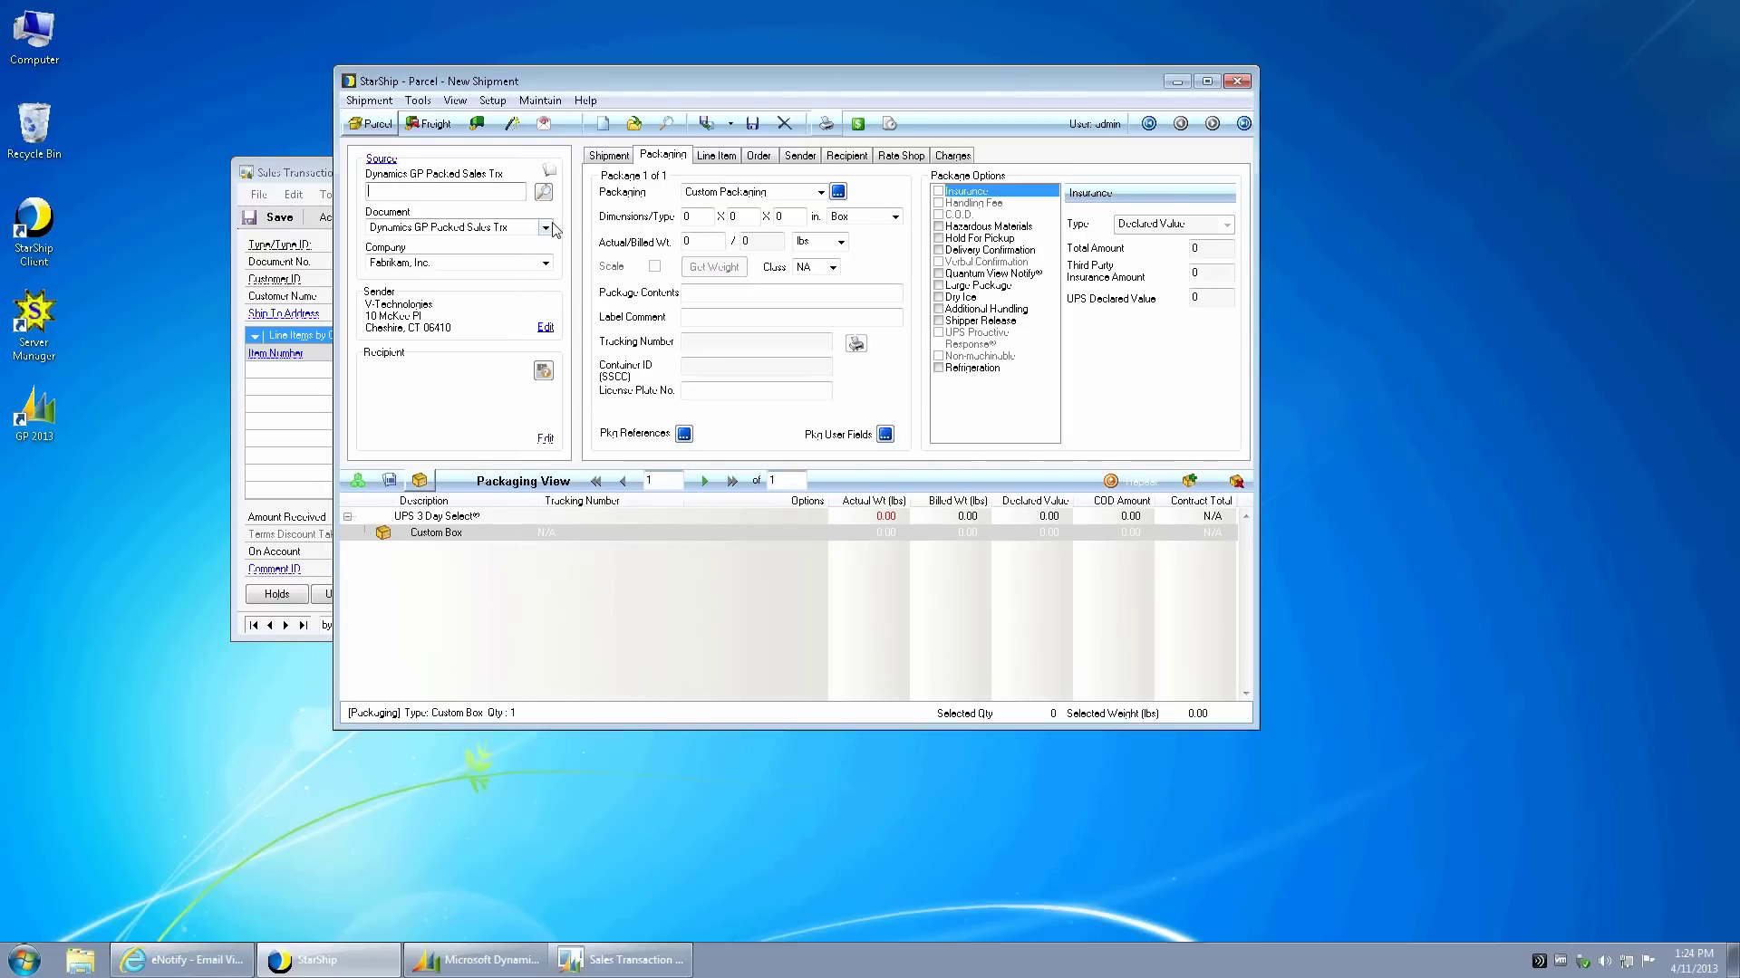
{"action": "left_click", "coordinate": [847, 156]}
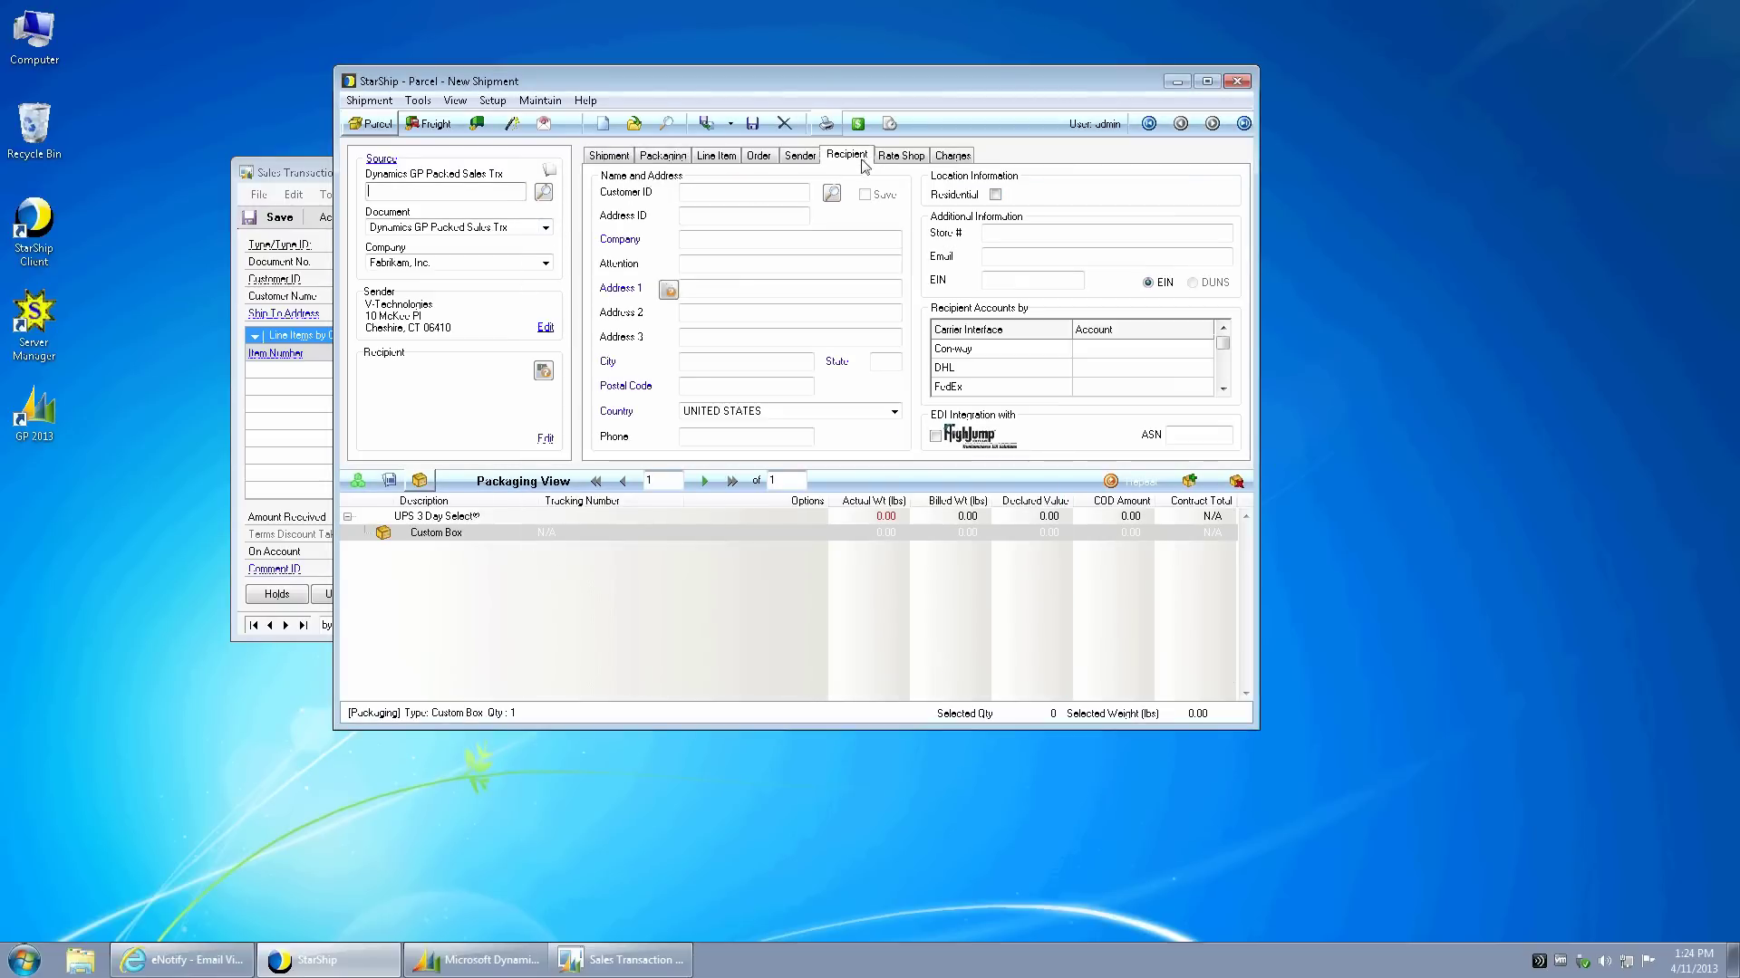
- Skip the customer lookup and enter 'Test Co' as the recipient company
{"action": "left_click", "coordinate": [832, 192]}
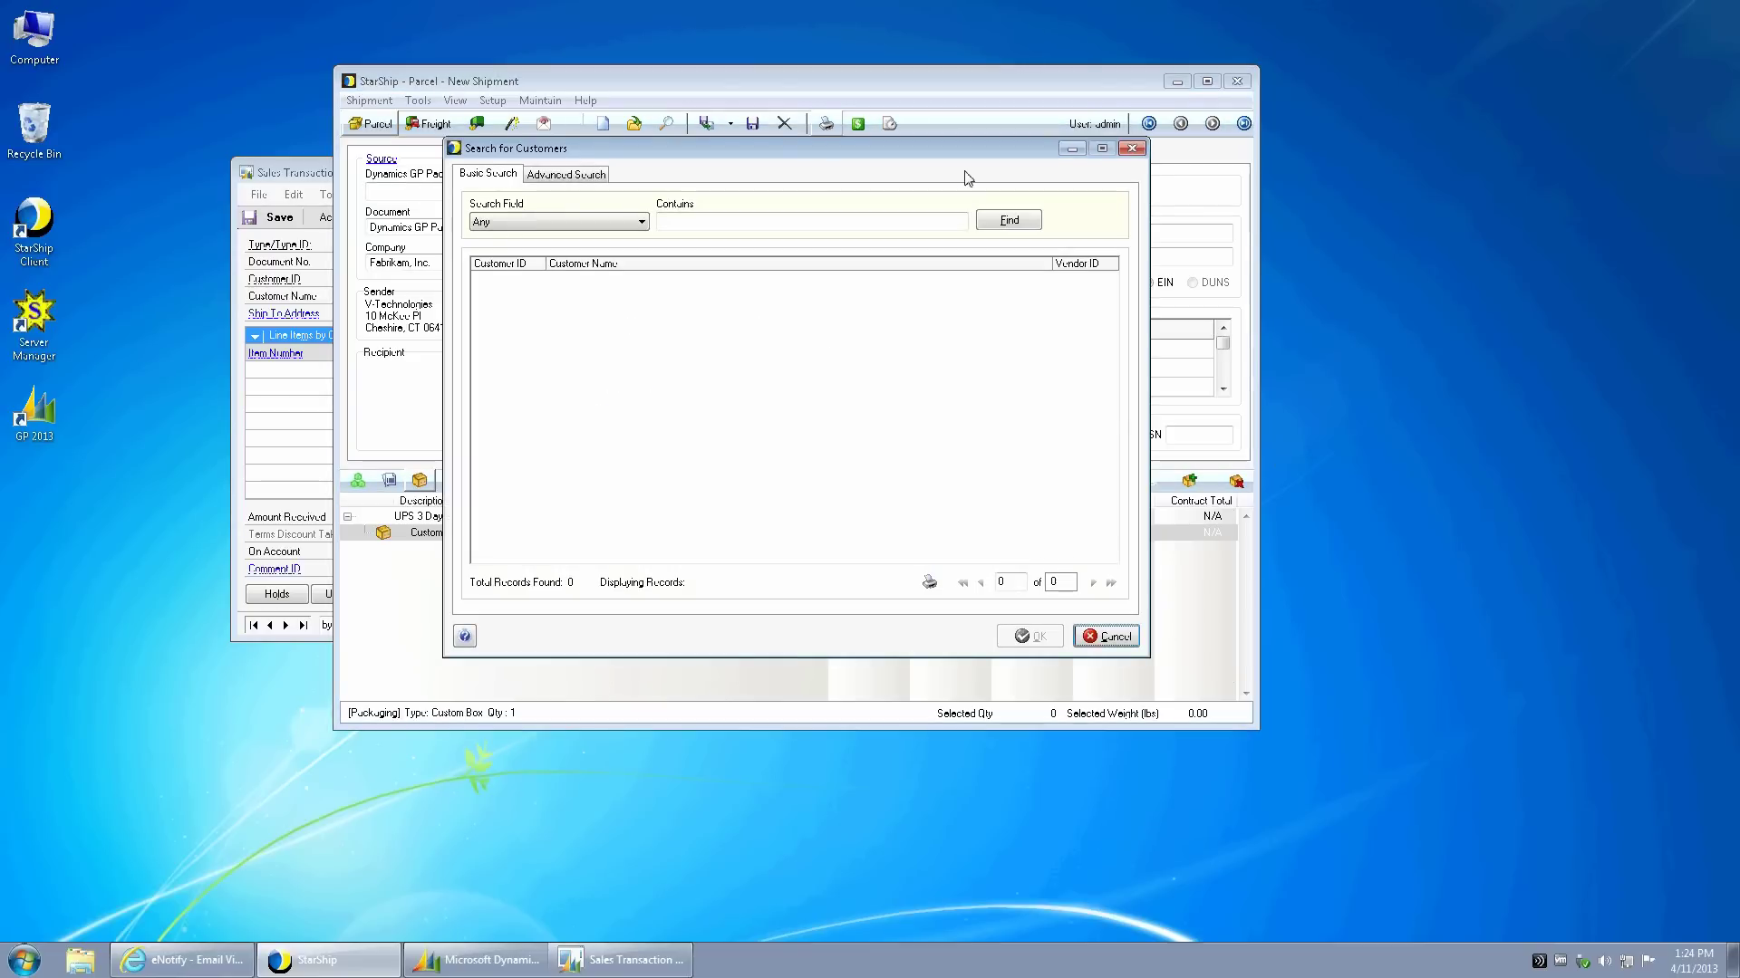
{"action": "left_click", "coordinate": [1132, 149]}
{"action": "left_click", "coordinate": [709, 240]}
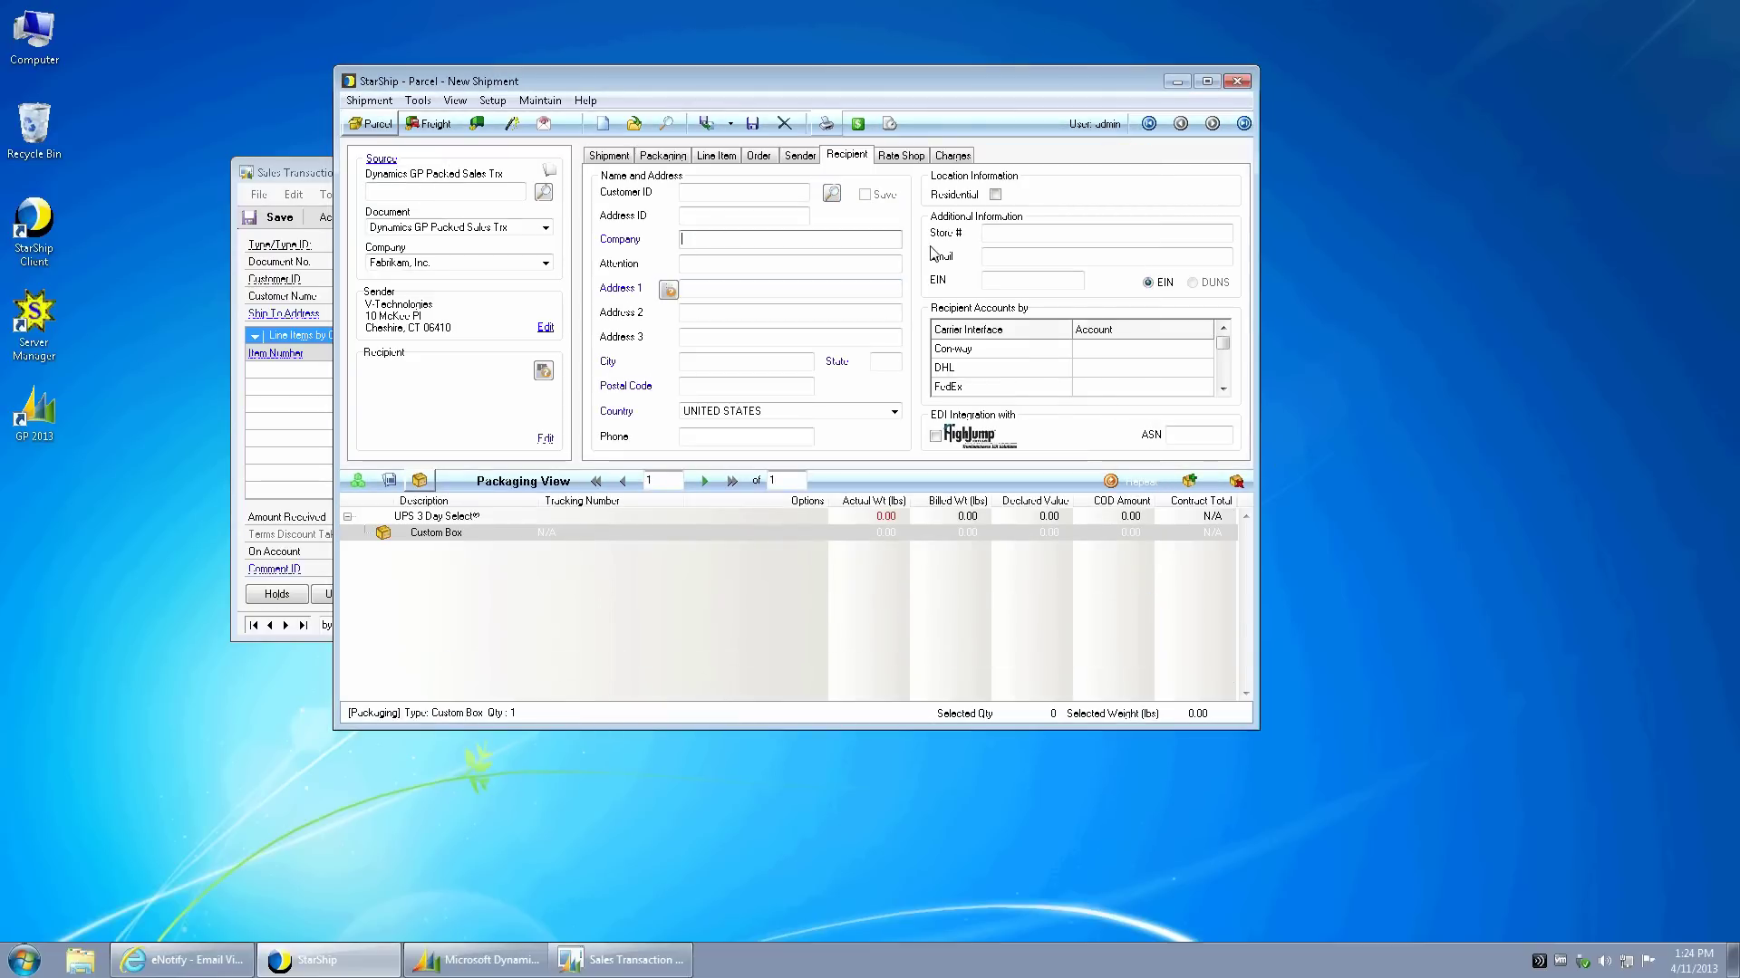
{"action": "type", "text": "Test Co"}
{"action": "left_click", "coordinate": [811, 286]}
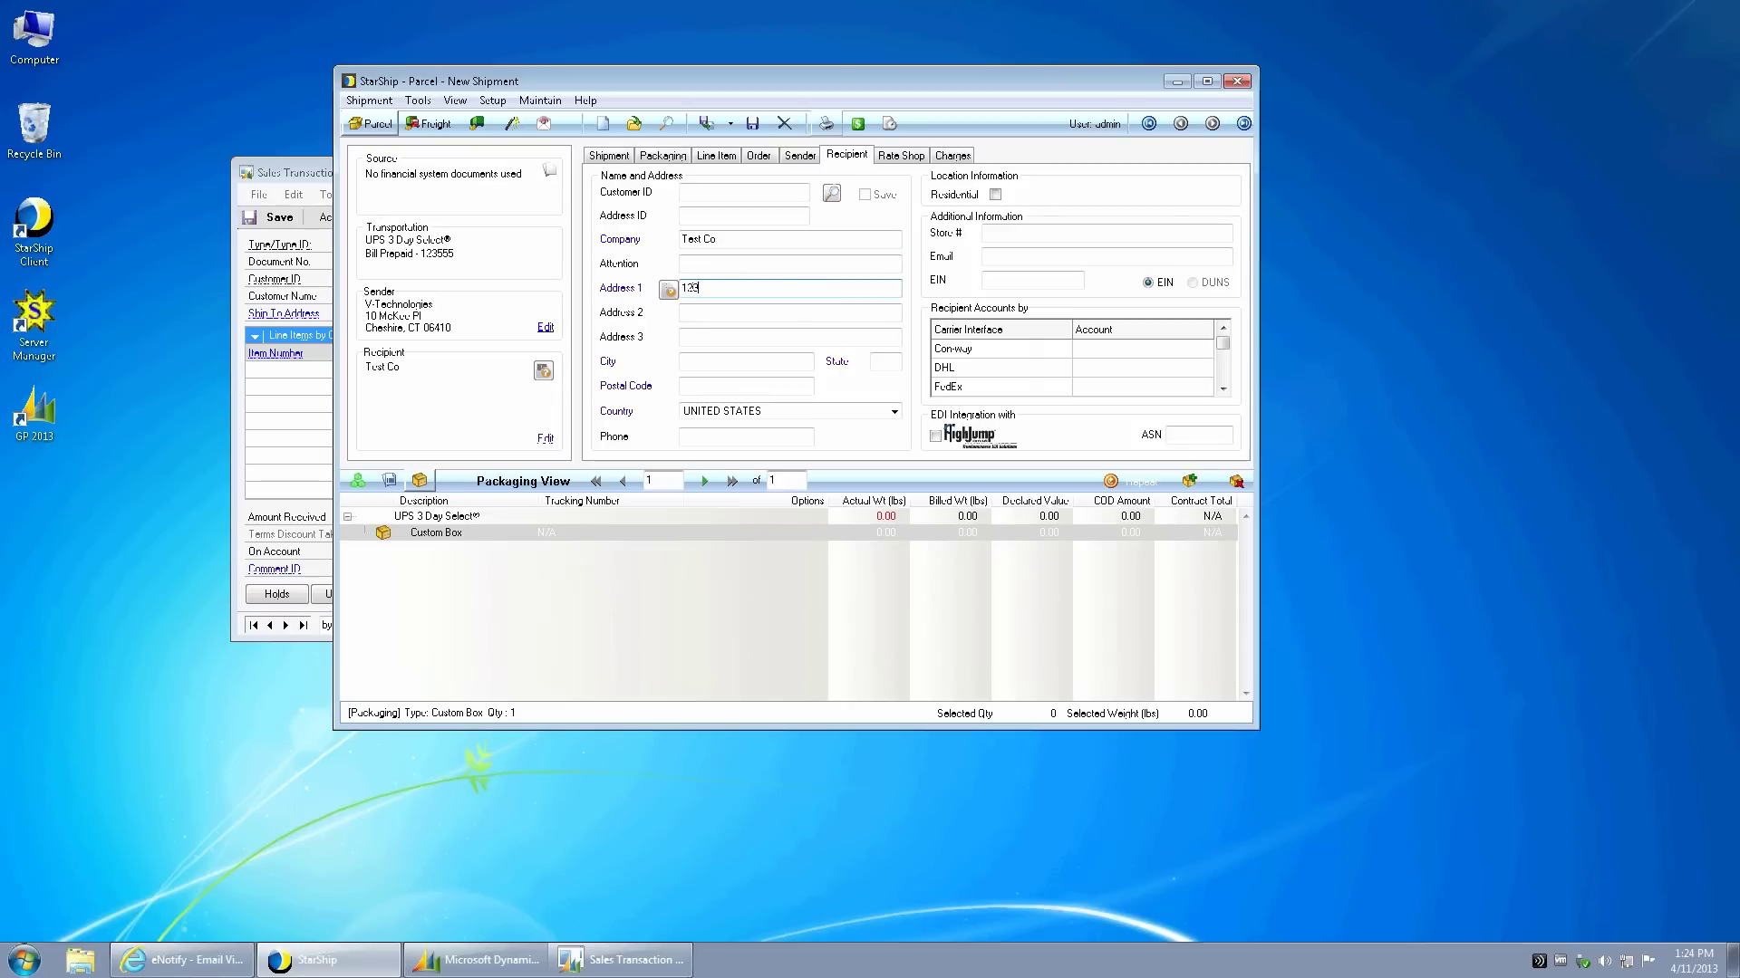
{"action": "key", "text": "Tab"}
{"action": "key", "text": "Tab"}
{"action": "key", "text": "Tab"}
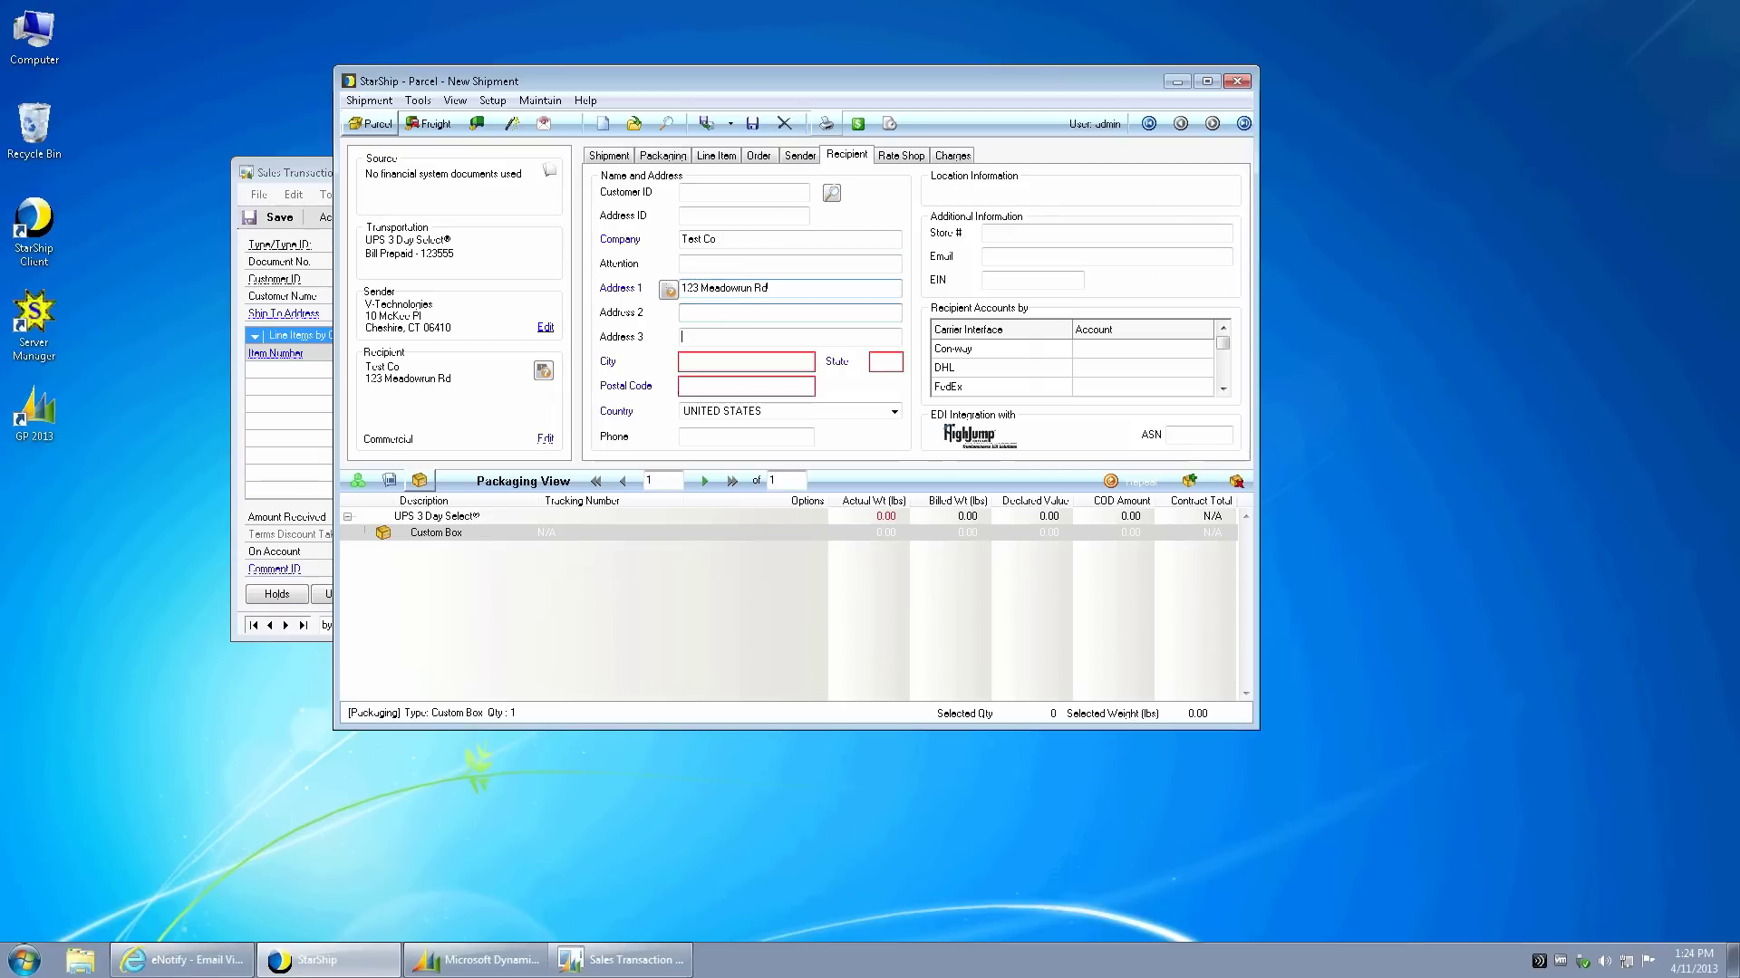
{"action": "key", "text": "Tab"}
{"action": "key", "text": "Tab"}
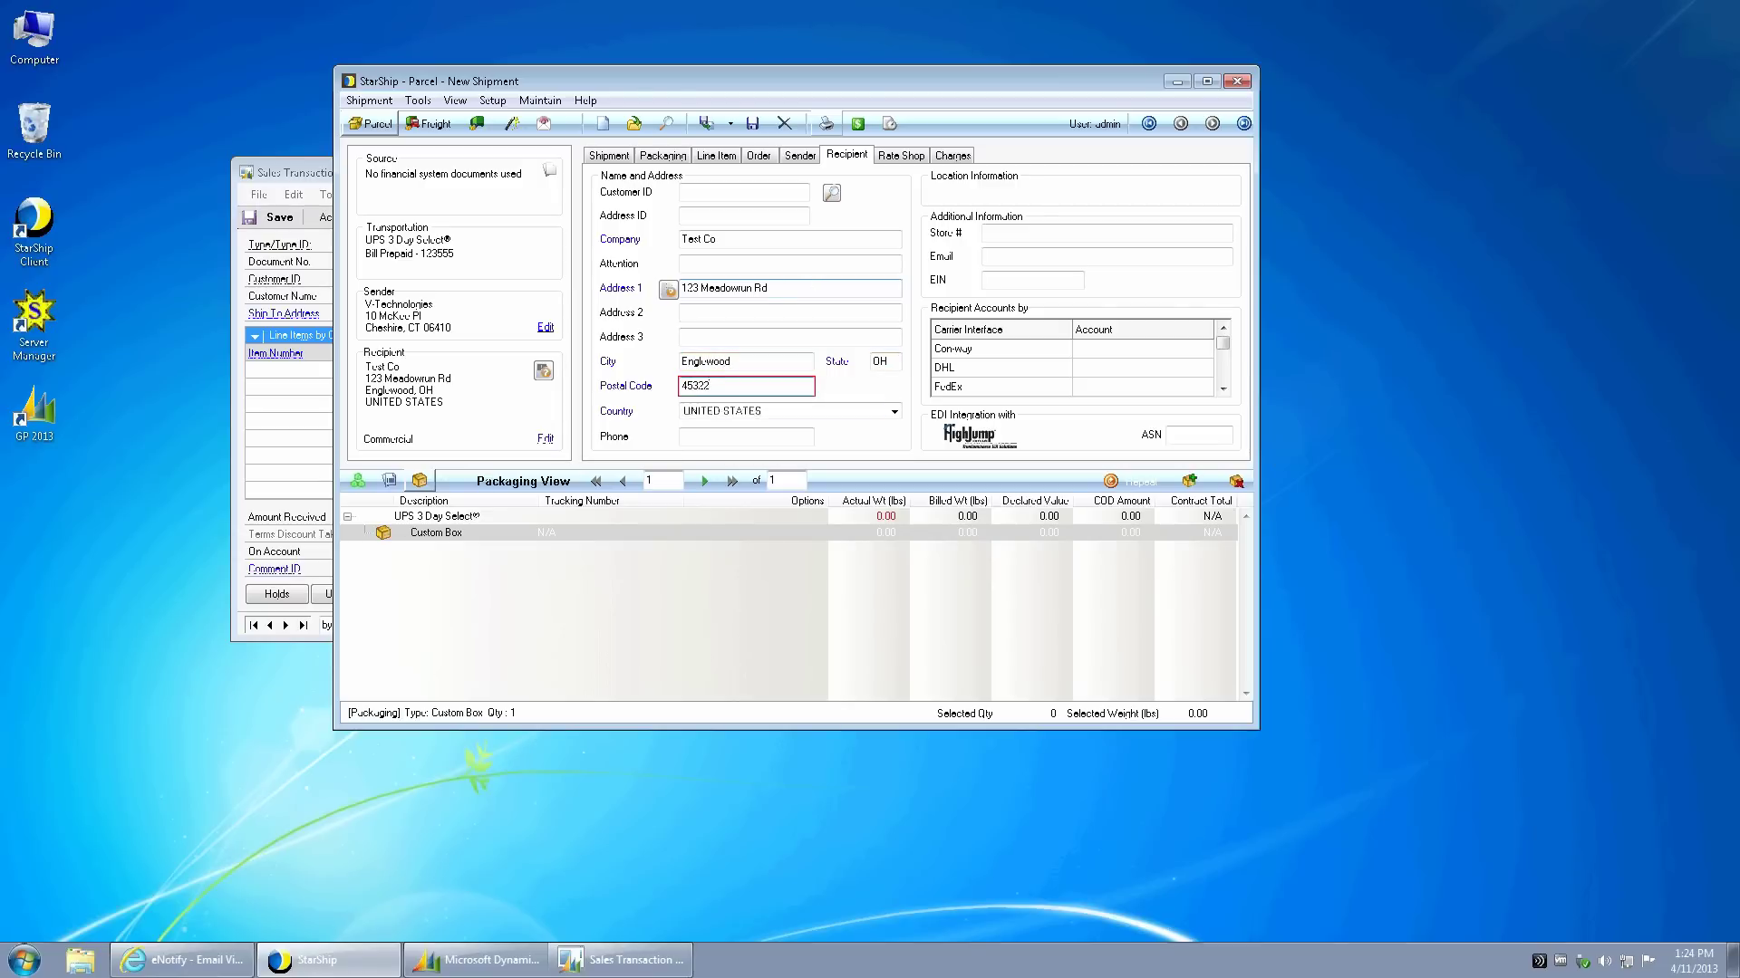
{"action": "key", "text": "Tab"}
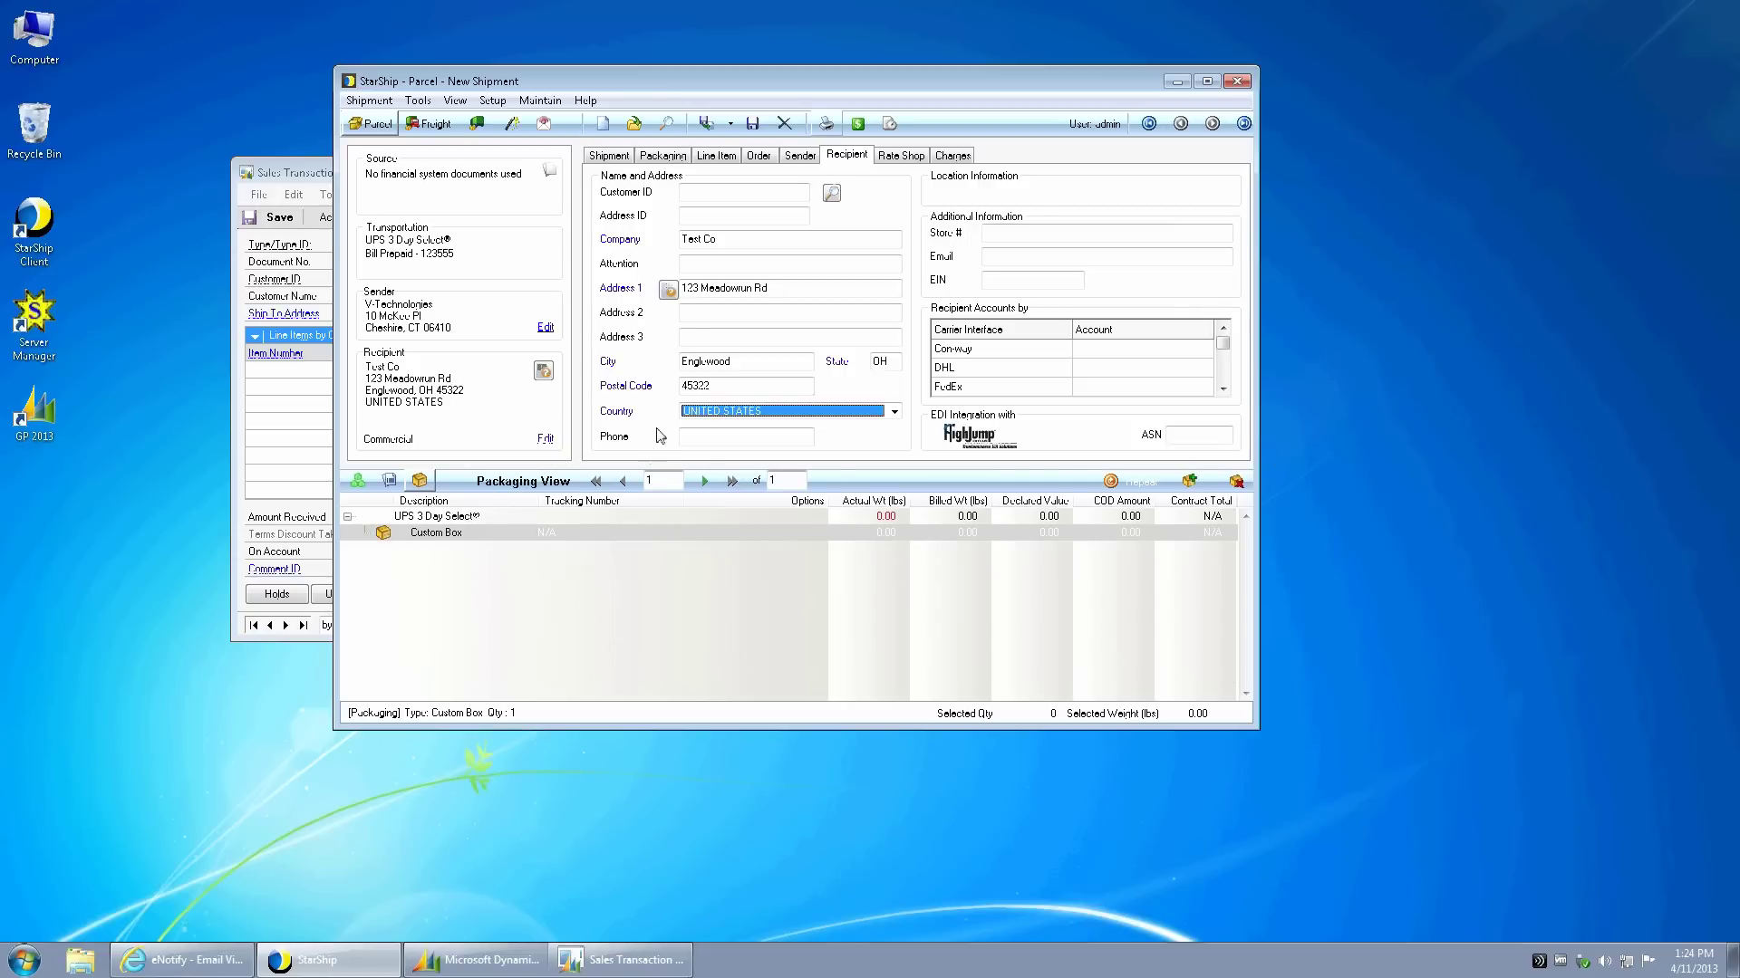
{"action": "left_click", "coordinate": [433, 124]}
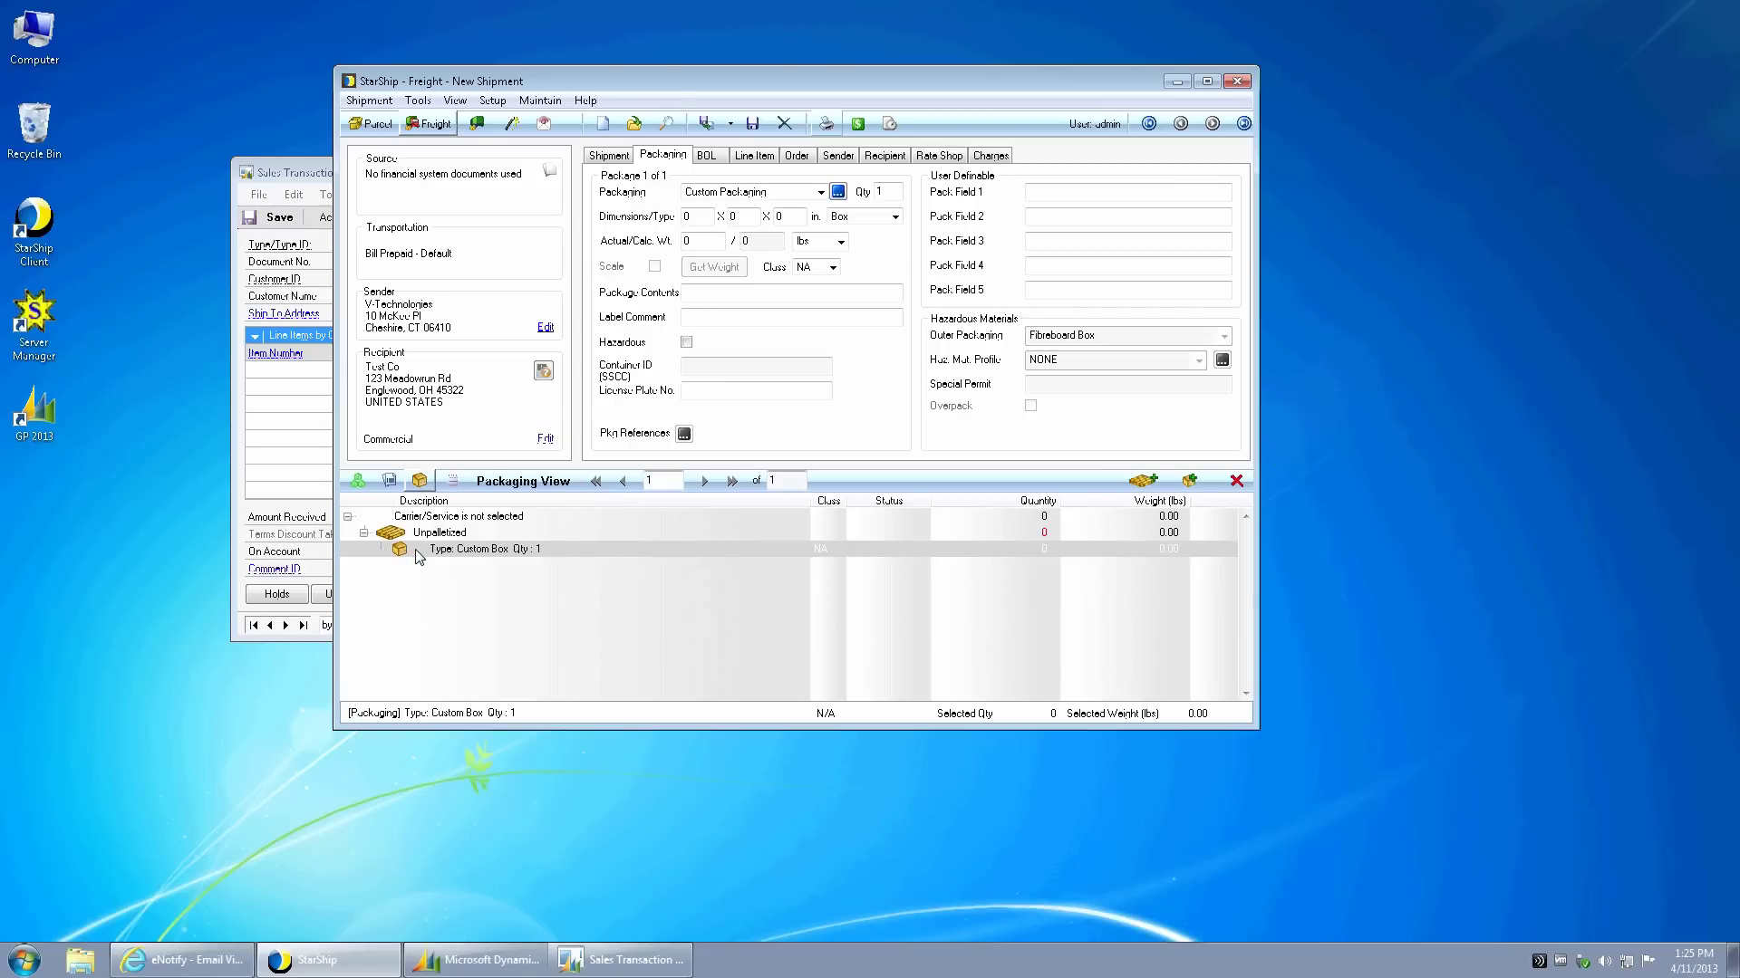
- Select the custom box package and switch to the Bill of Lading entry view
{"action": "left_click", "coordinate": [412, 550]}
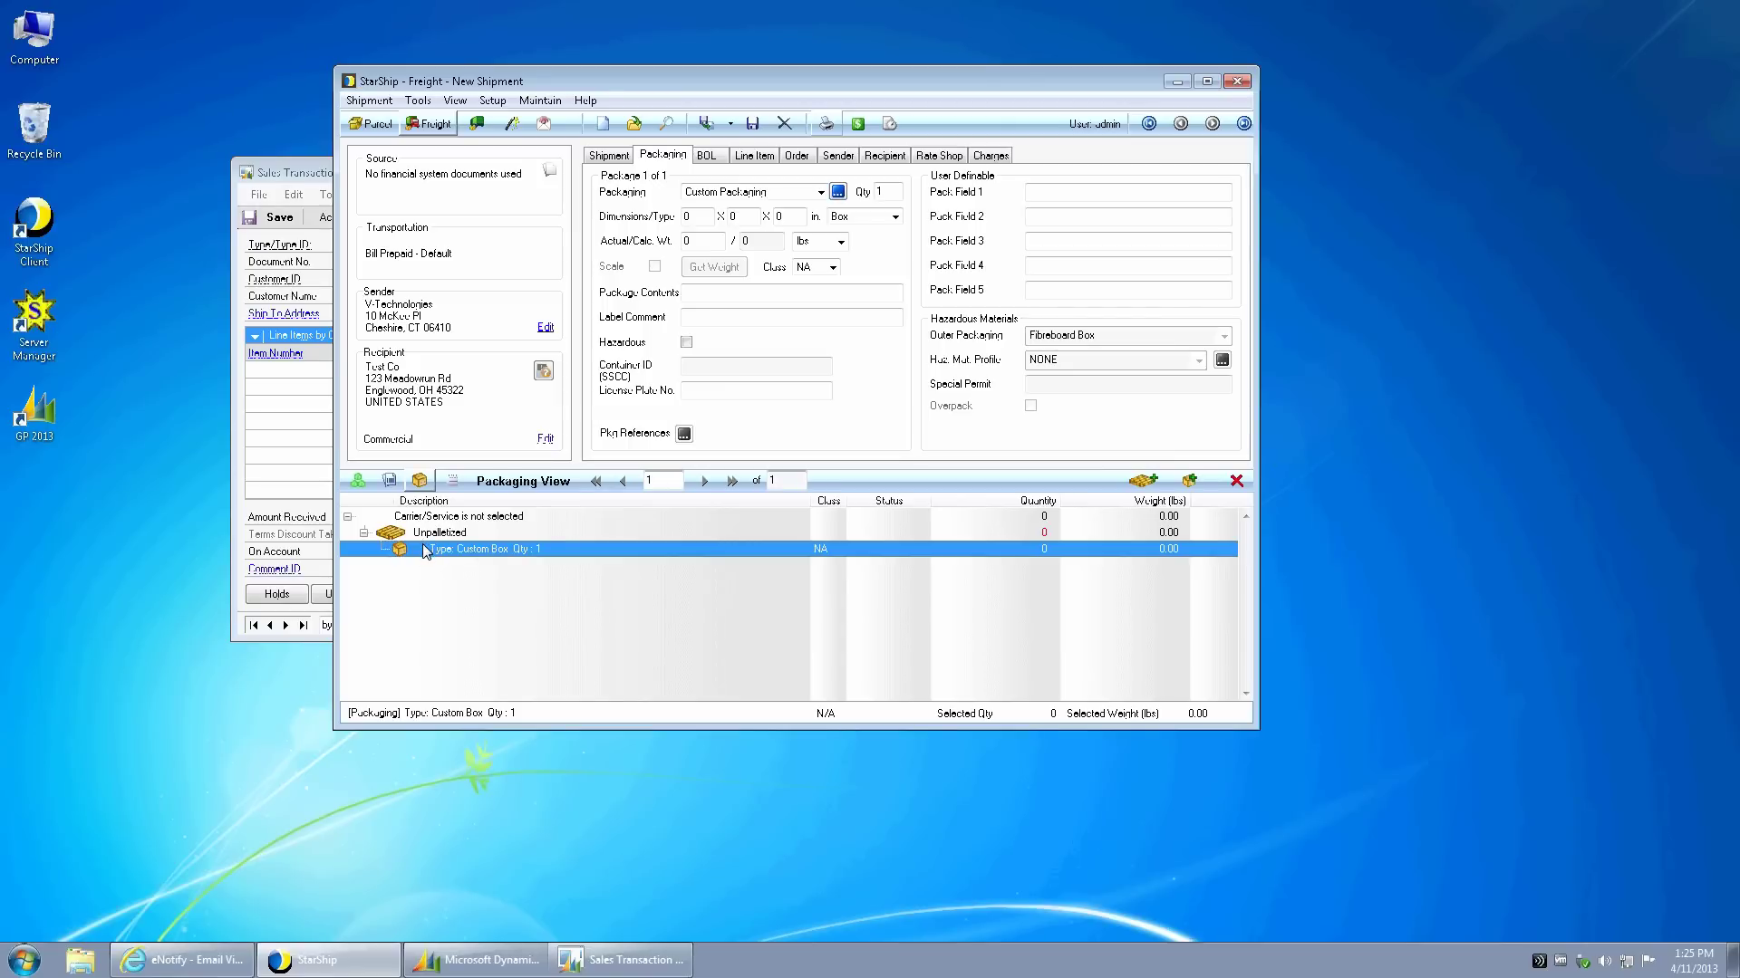
{"action": "left_click", "coordinate": [452, 481]}
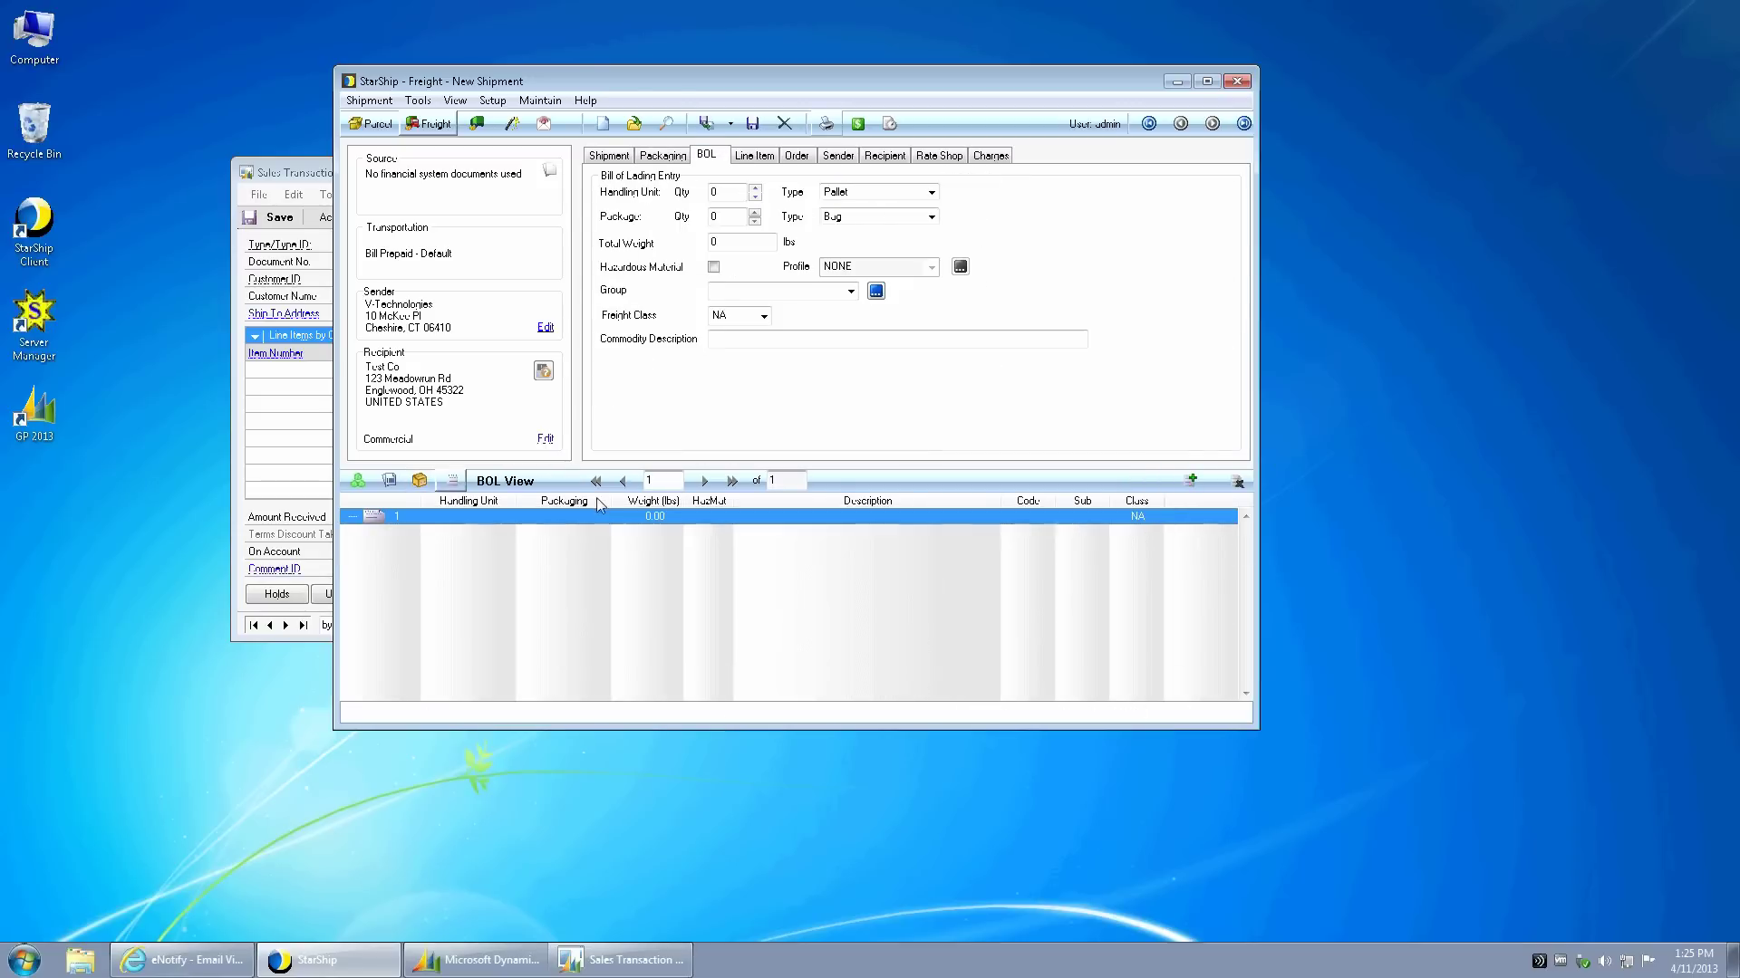
- Set the BOL line to 1 Pallet handling unit, 150 lb total weight and freight class 85
{"action": "left_click", "coordinate": [727, 191]}
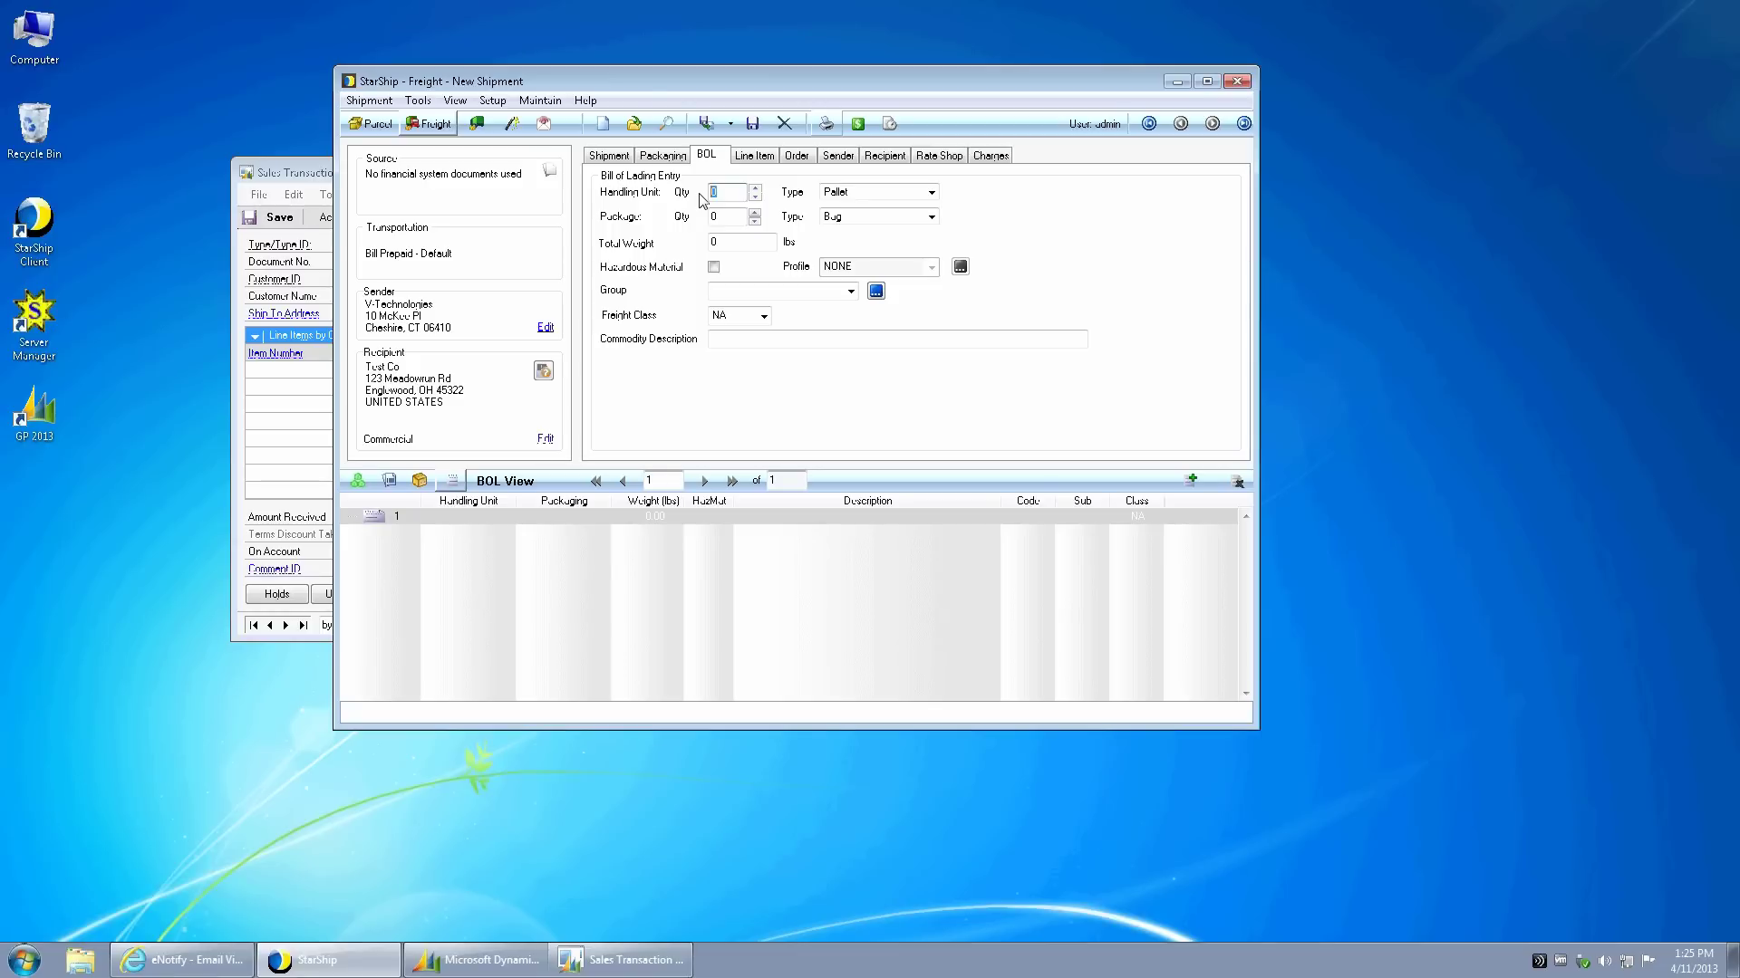
{"action": "type", "text": "1"}
{"action": "key", "text": "Tab"}
{"action": "key", "text": "Tab"}
{"action": "key", "text": "Tab"}
{"action": "key", "text": "Tab"}
{"action": "type", "text": "150"}
{"action": "key", "text": "Tab"}
{"action": "left_click", "coordinate": [850, 290]}
{"action": "left_click", "coordinate": [803, 310]}
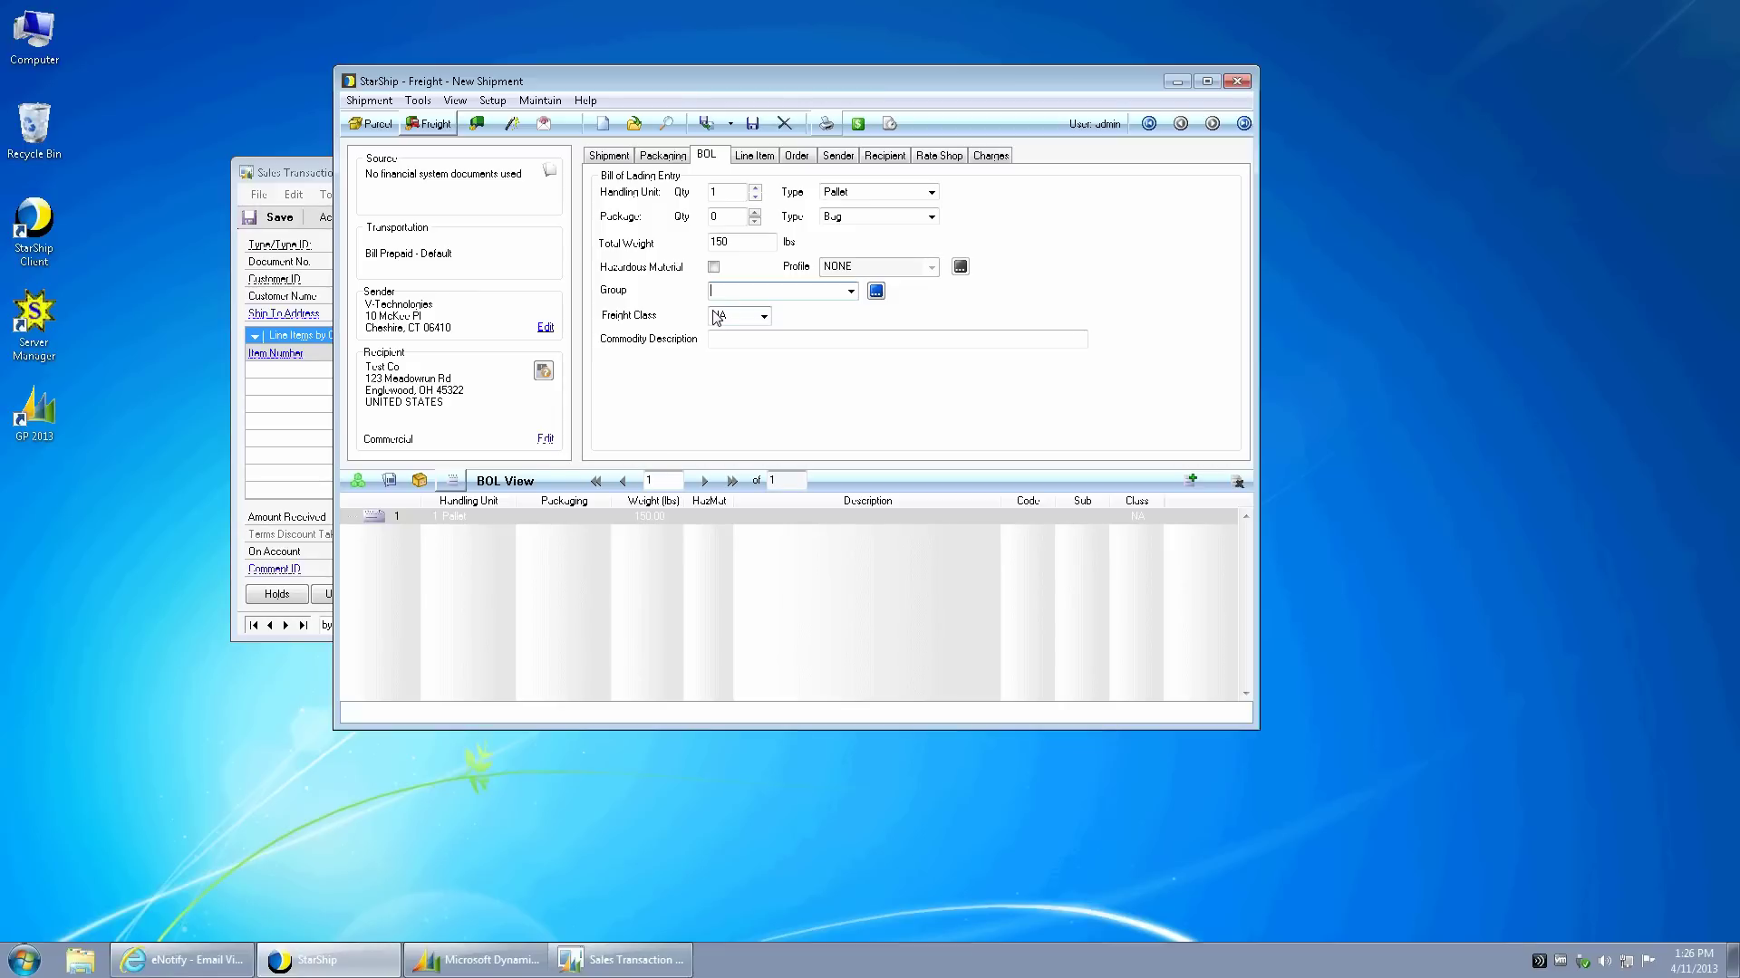
{"action": "left_click", "coordinate": [763, 316]}
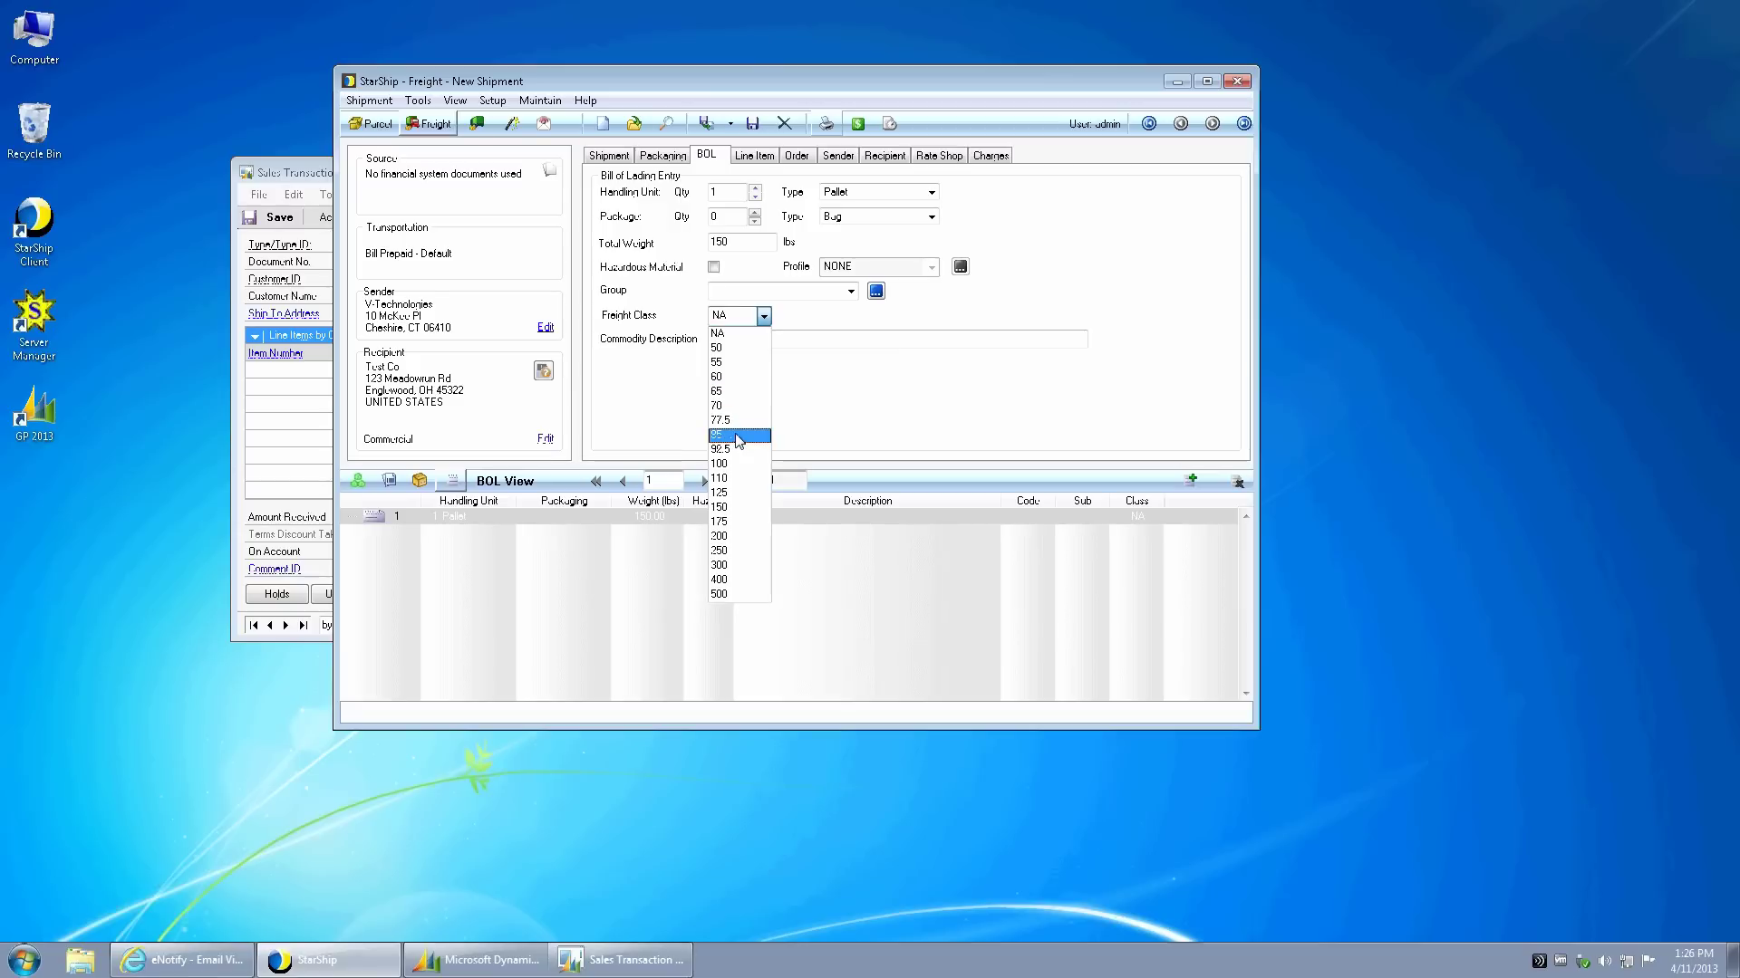
{"action": "left_click", "coordinate": [736, 437]}
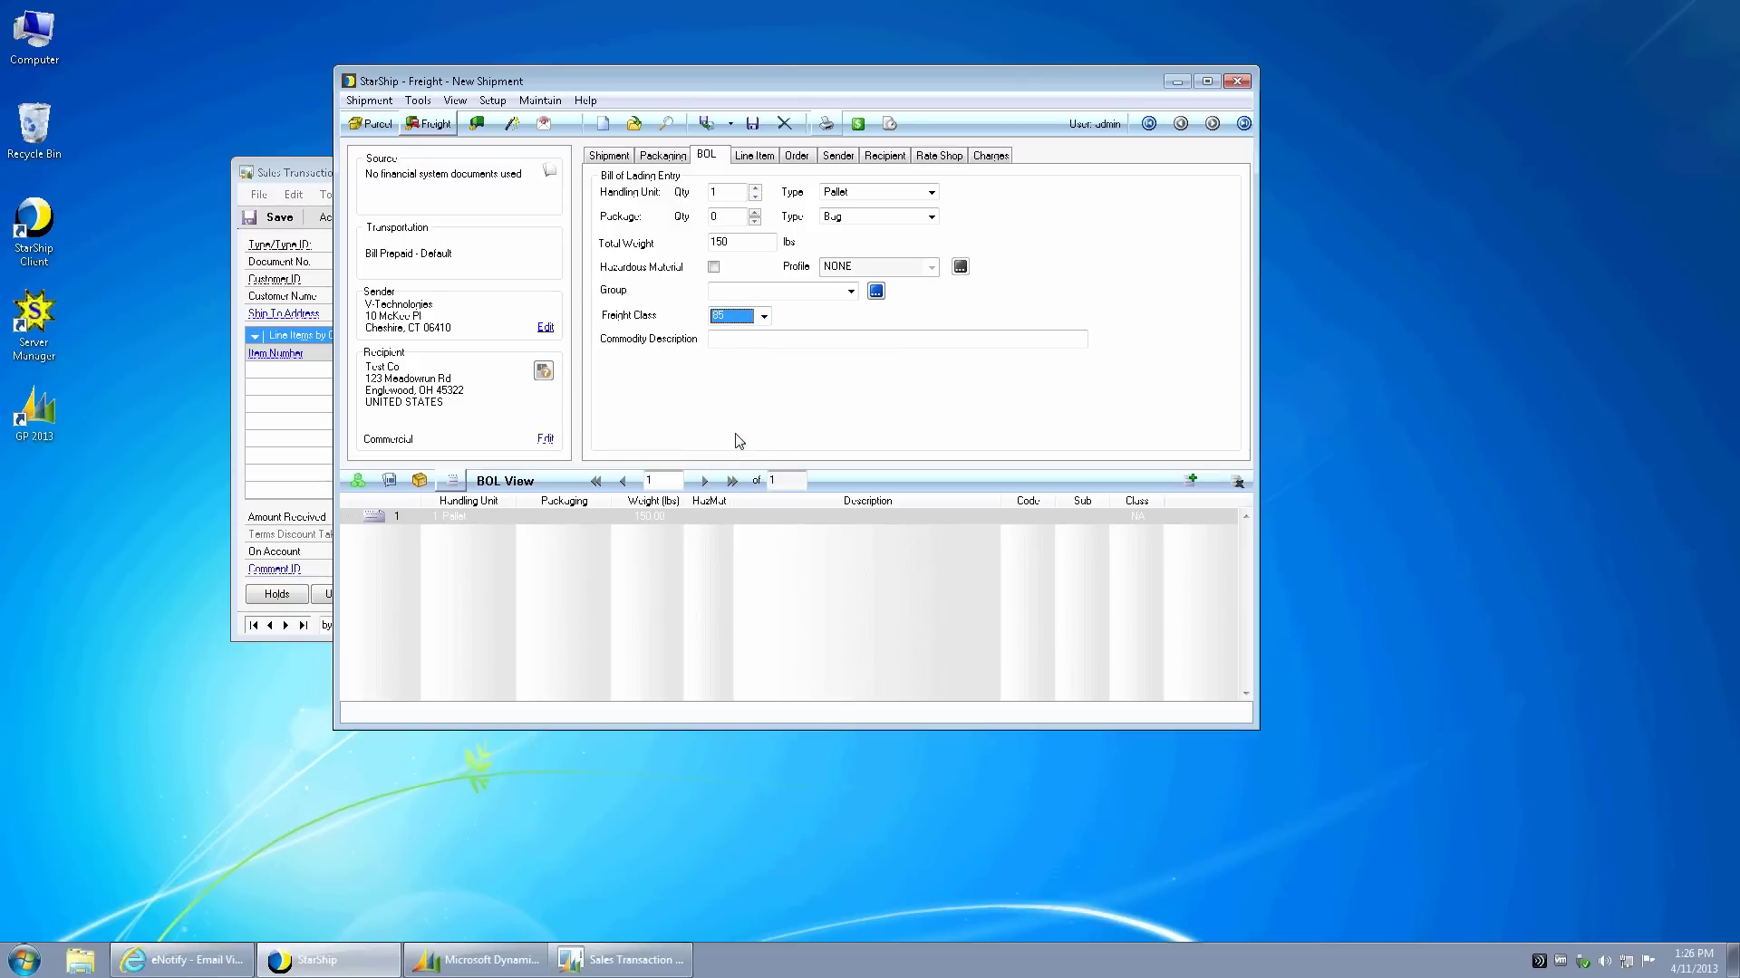
- Rate-shop the shipment, keeping empty packaging, to get seven LTL quotes from 105.65 to 508.19
{"action": "left_click", "coordinate": [858, 124]}
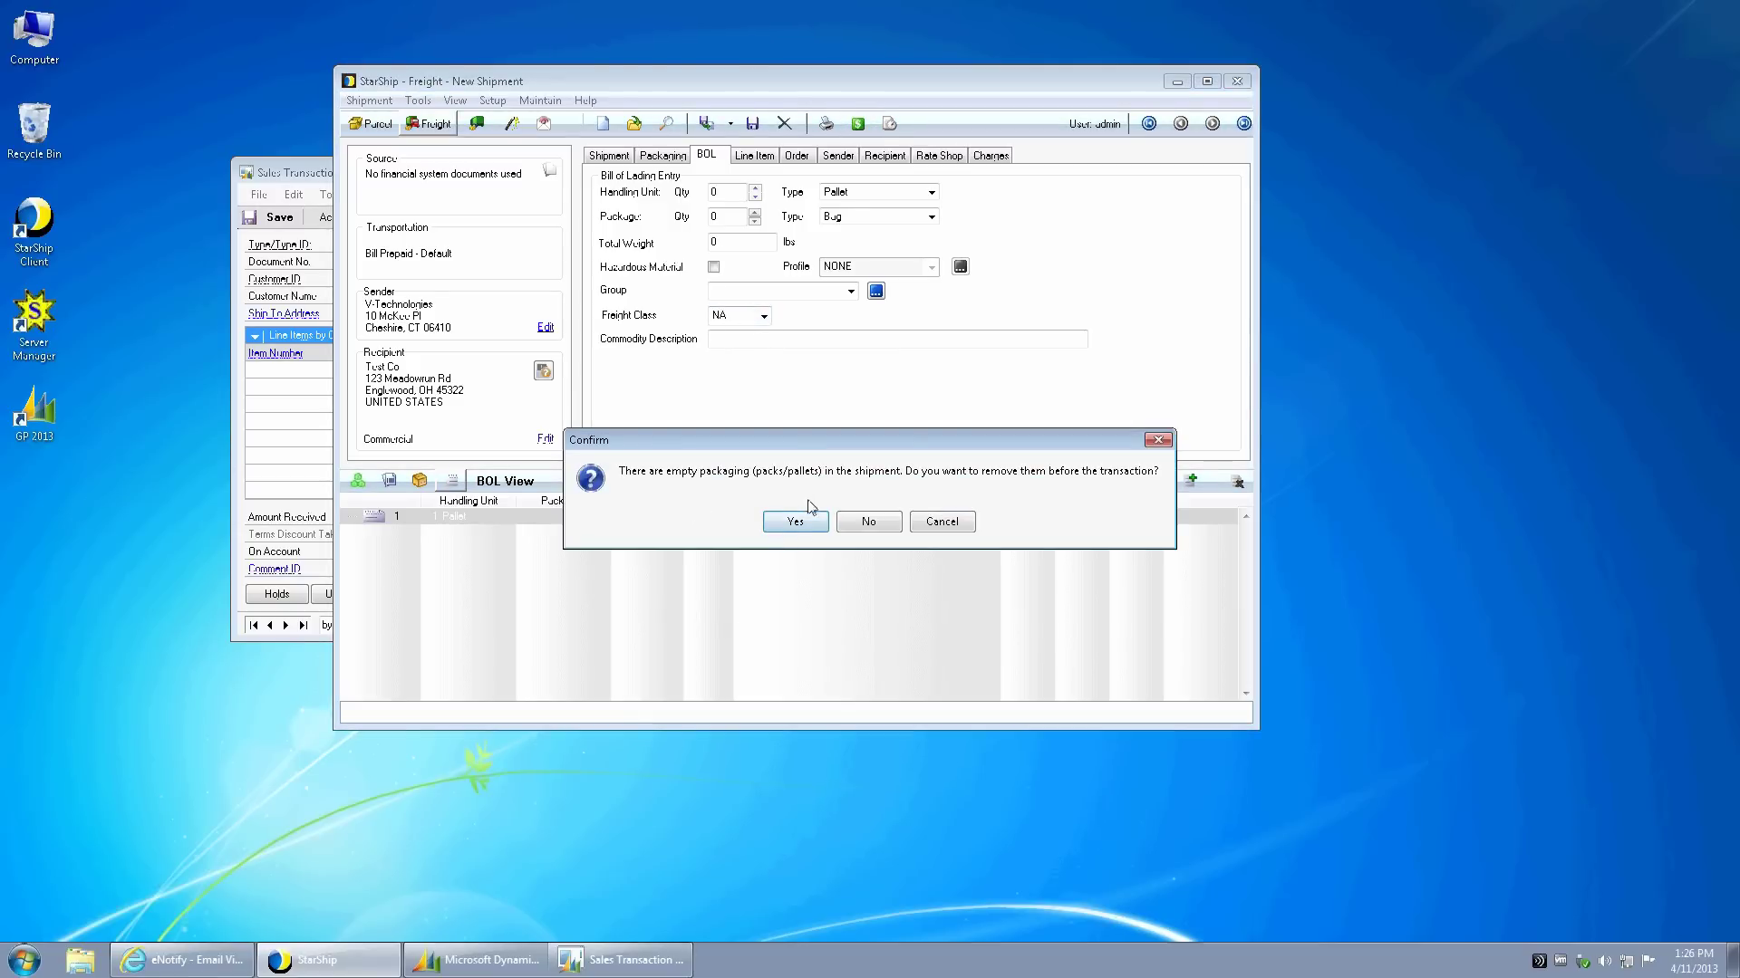
{"action": "left_click", "coordinate": [857, 524]}
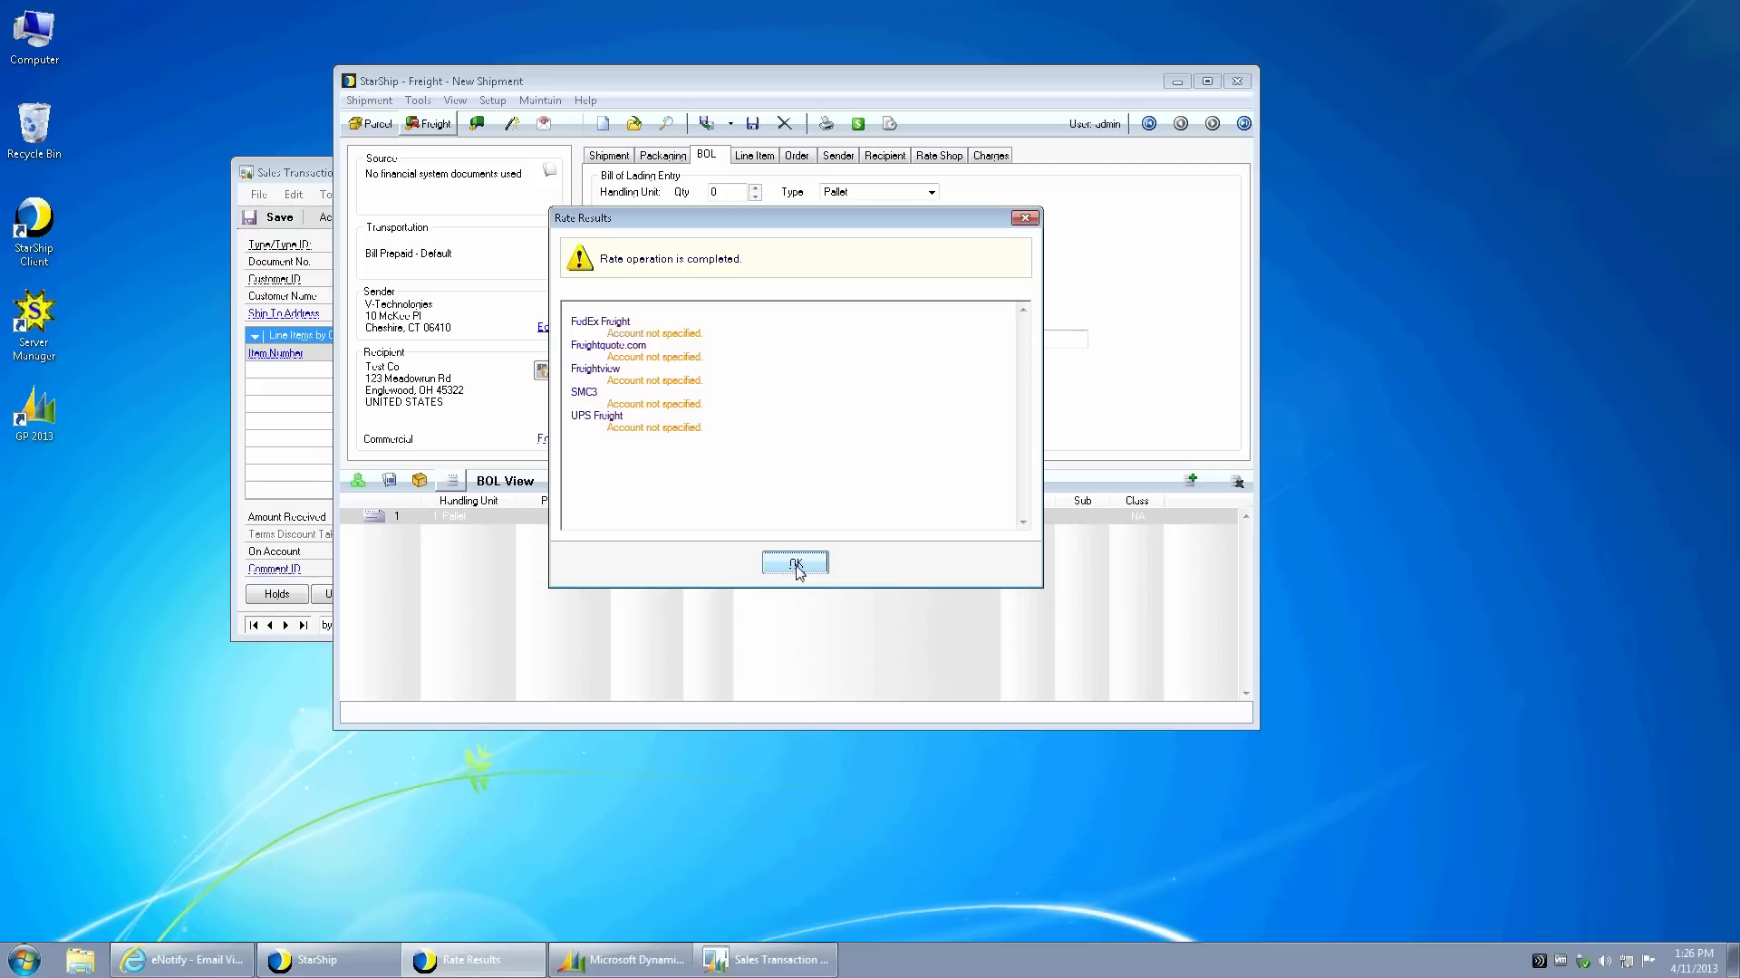
{"action": "left_click", "coordinate": [796, 566]}
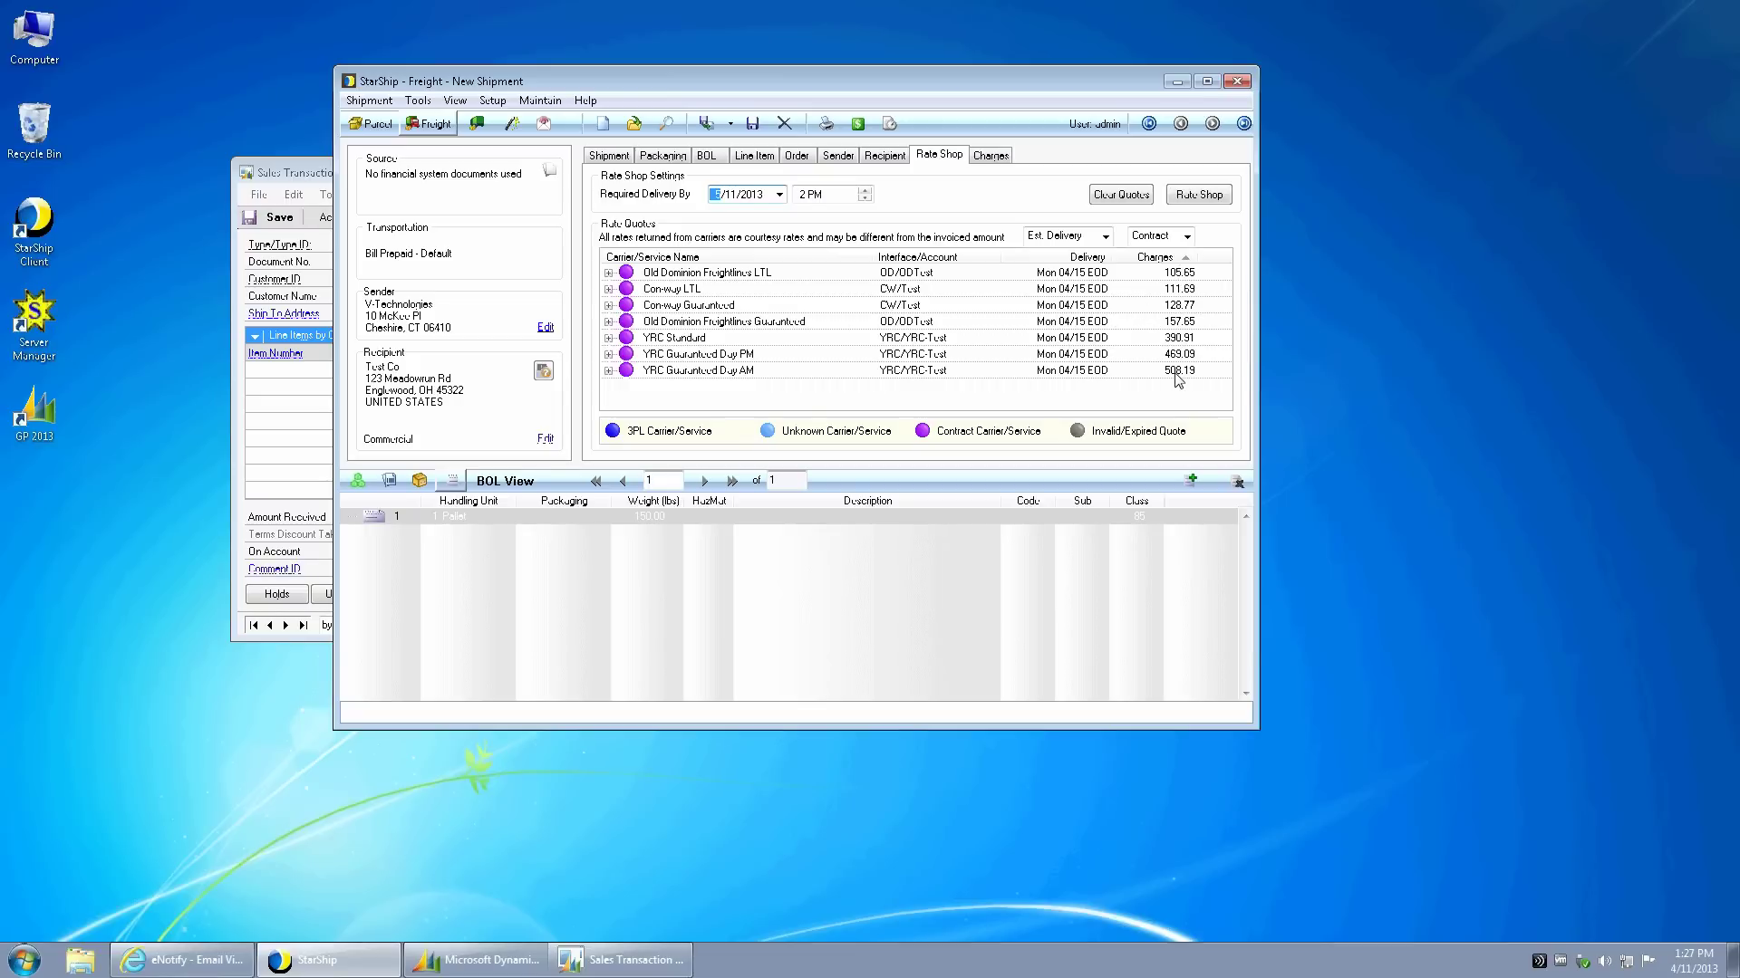
- Choose the Old Dominion Freightlines LTL quote and attempt processing, which fails for a missing commodity description
{"action": "left_click", "coordinate": [625, 274]}
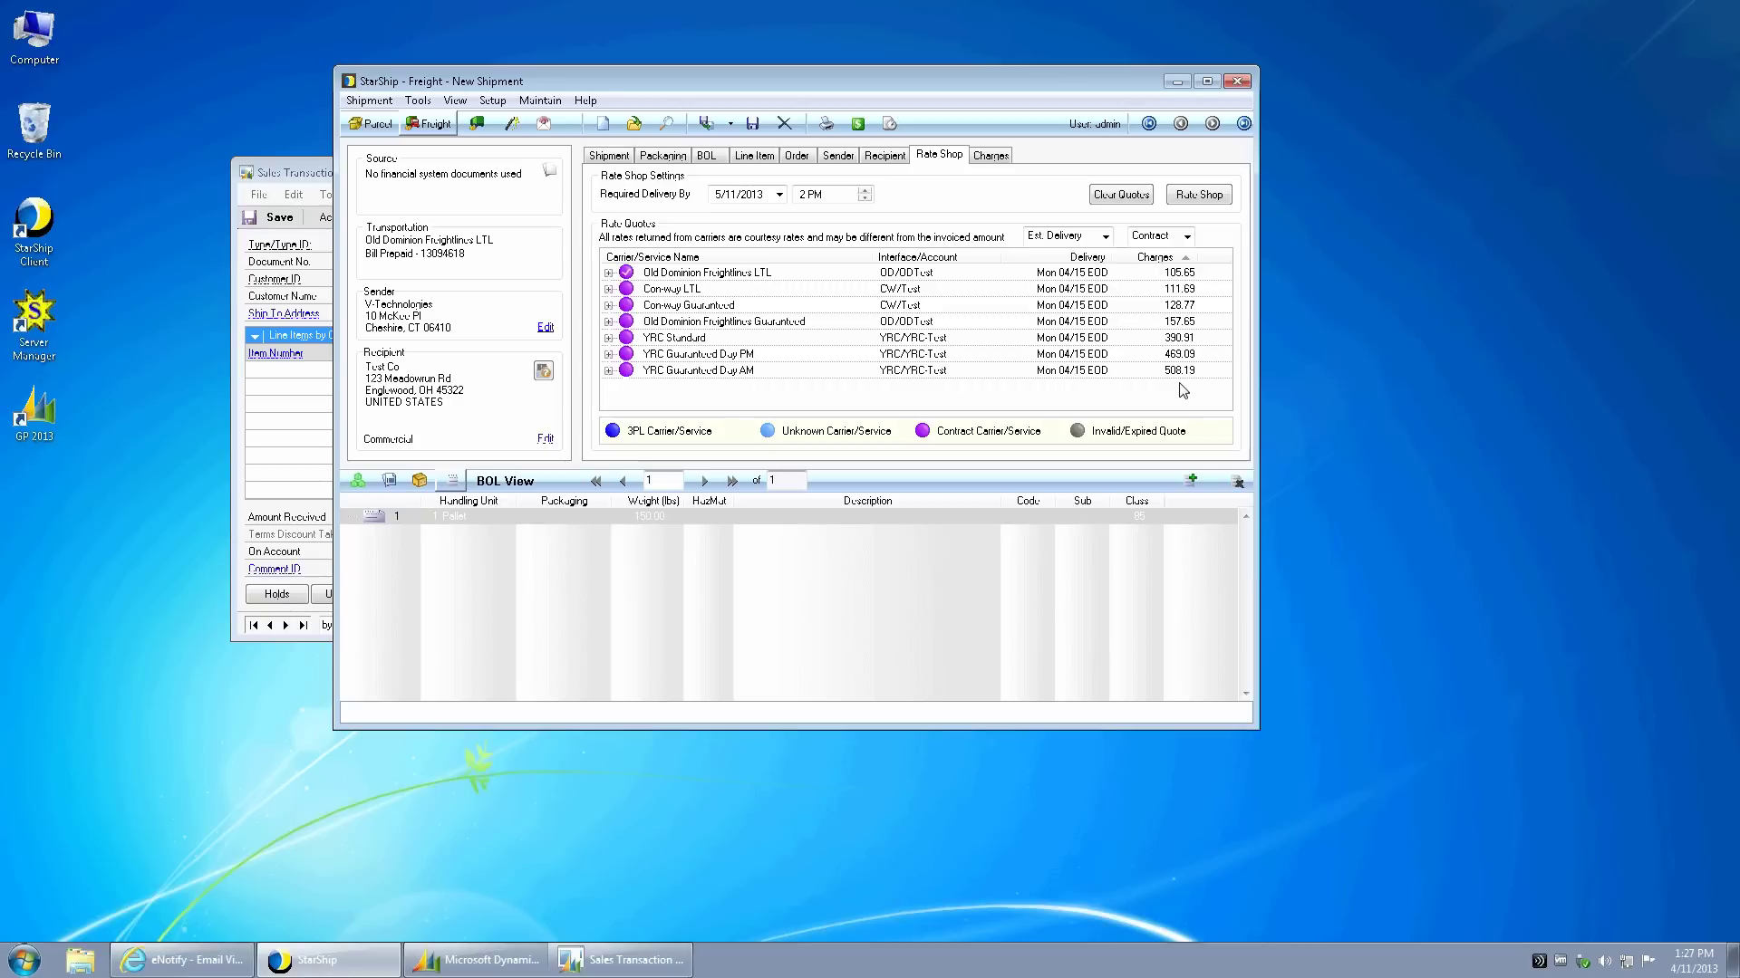
{"action": "left_click", "coordinate": [707, 127]}
{"action": "left_click", "coordinate": [868, 522]}
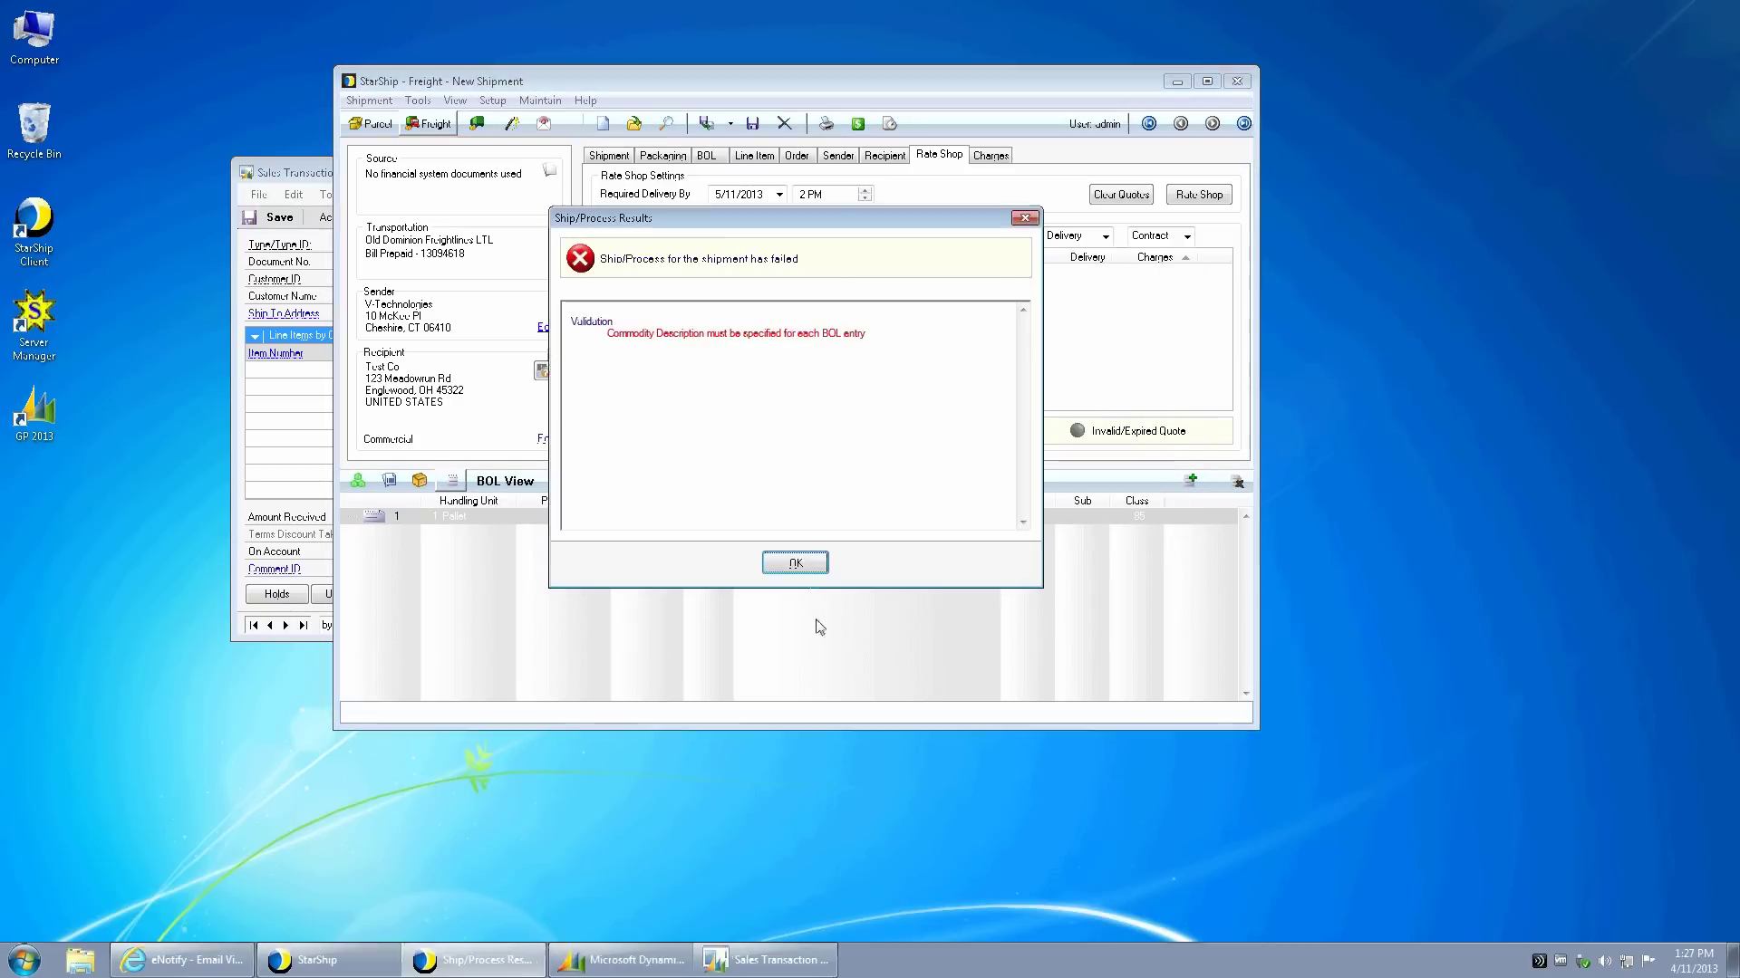
{"action": "left_click", "coordinate": [790, 565]}
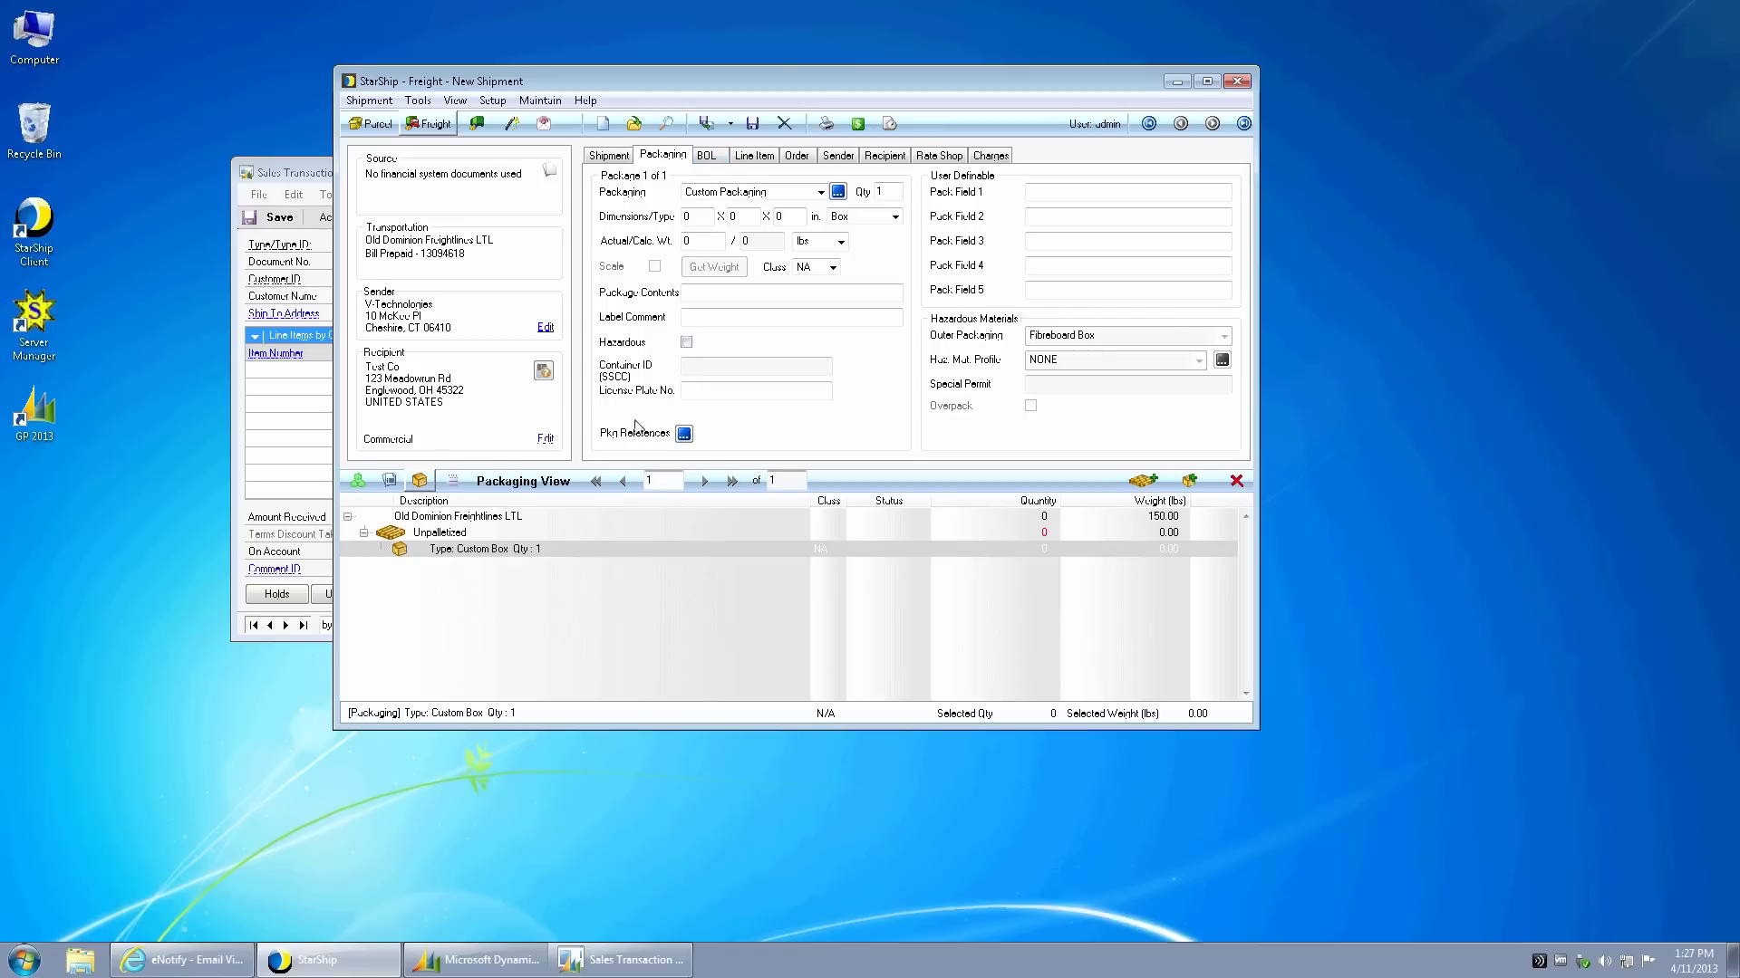
- Add one Green Phone line item (3.5 lb, class 100) and return to the BOL entry
{"action": "left_click", "coordinate": [389, 480]}
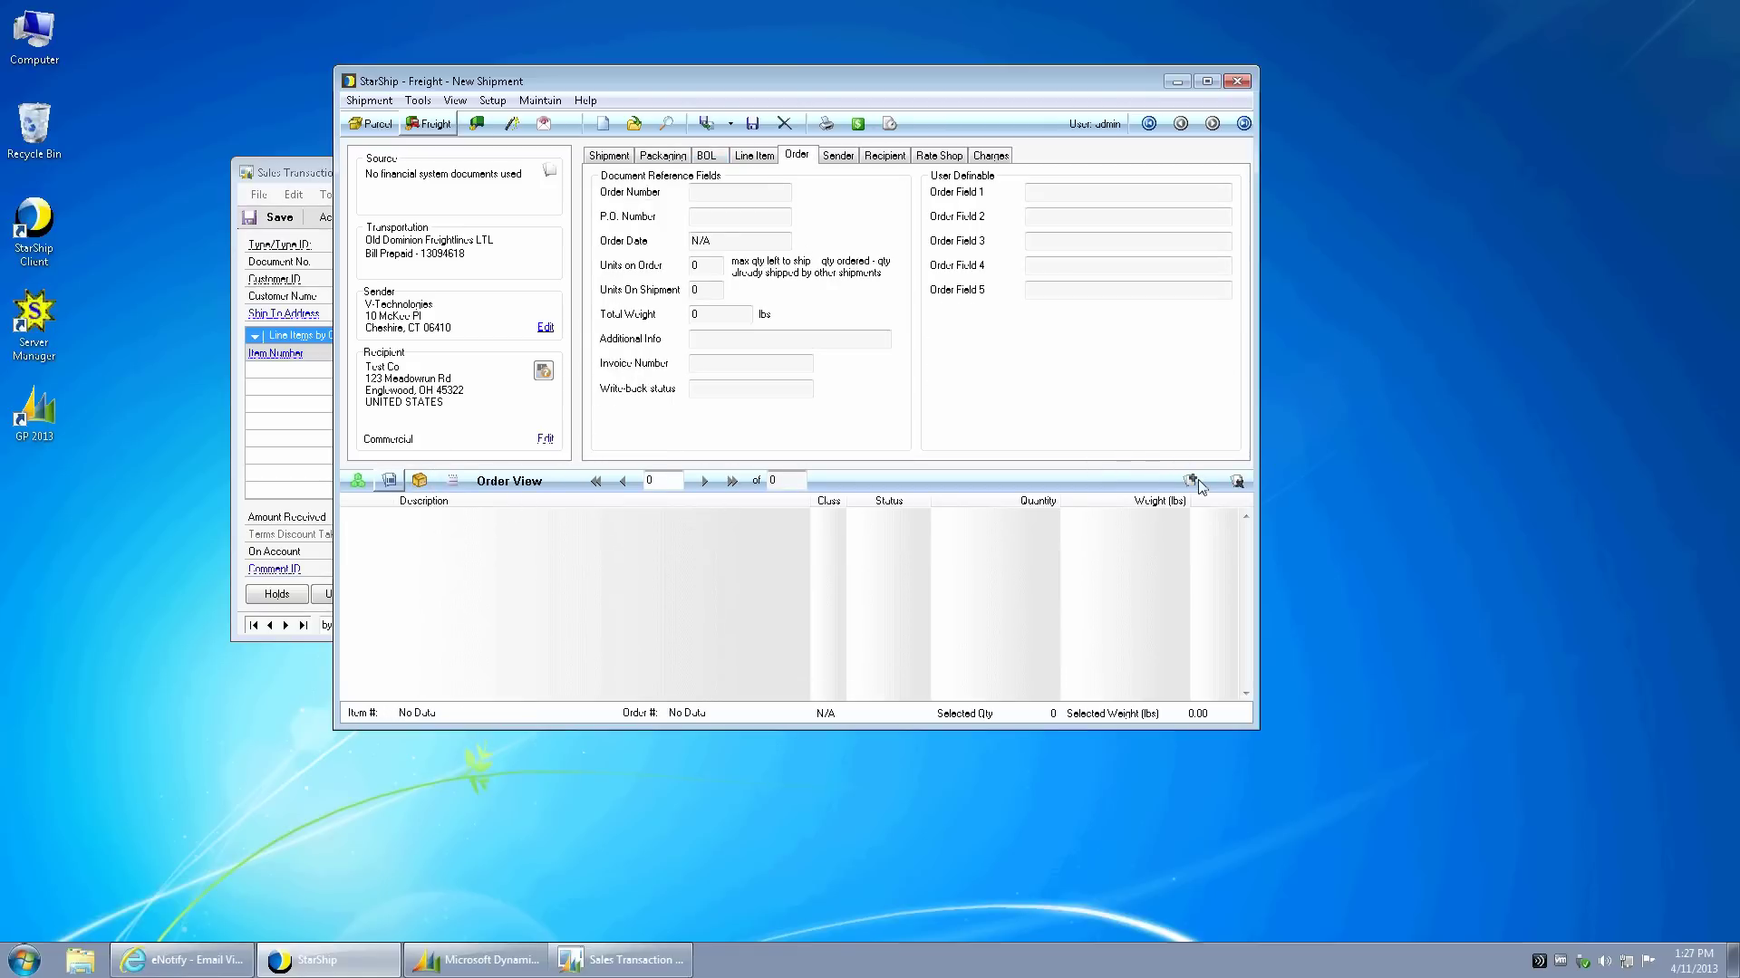
{"action": "left_click", "coordinate": [358, 480]}
{"action": "left_click", "coordinate": [1191, 481]}
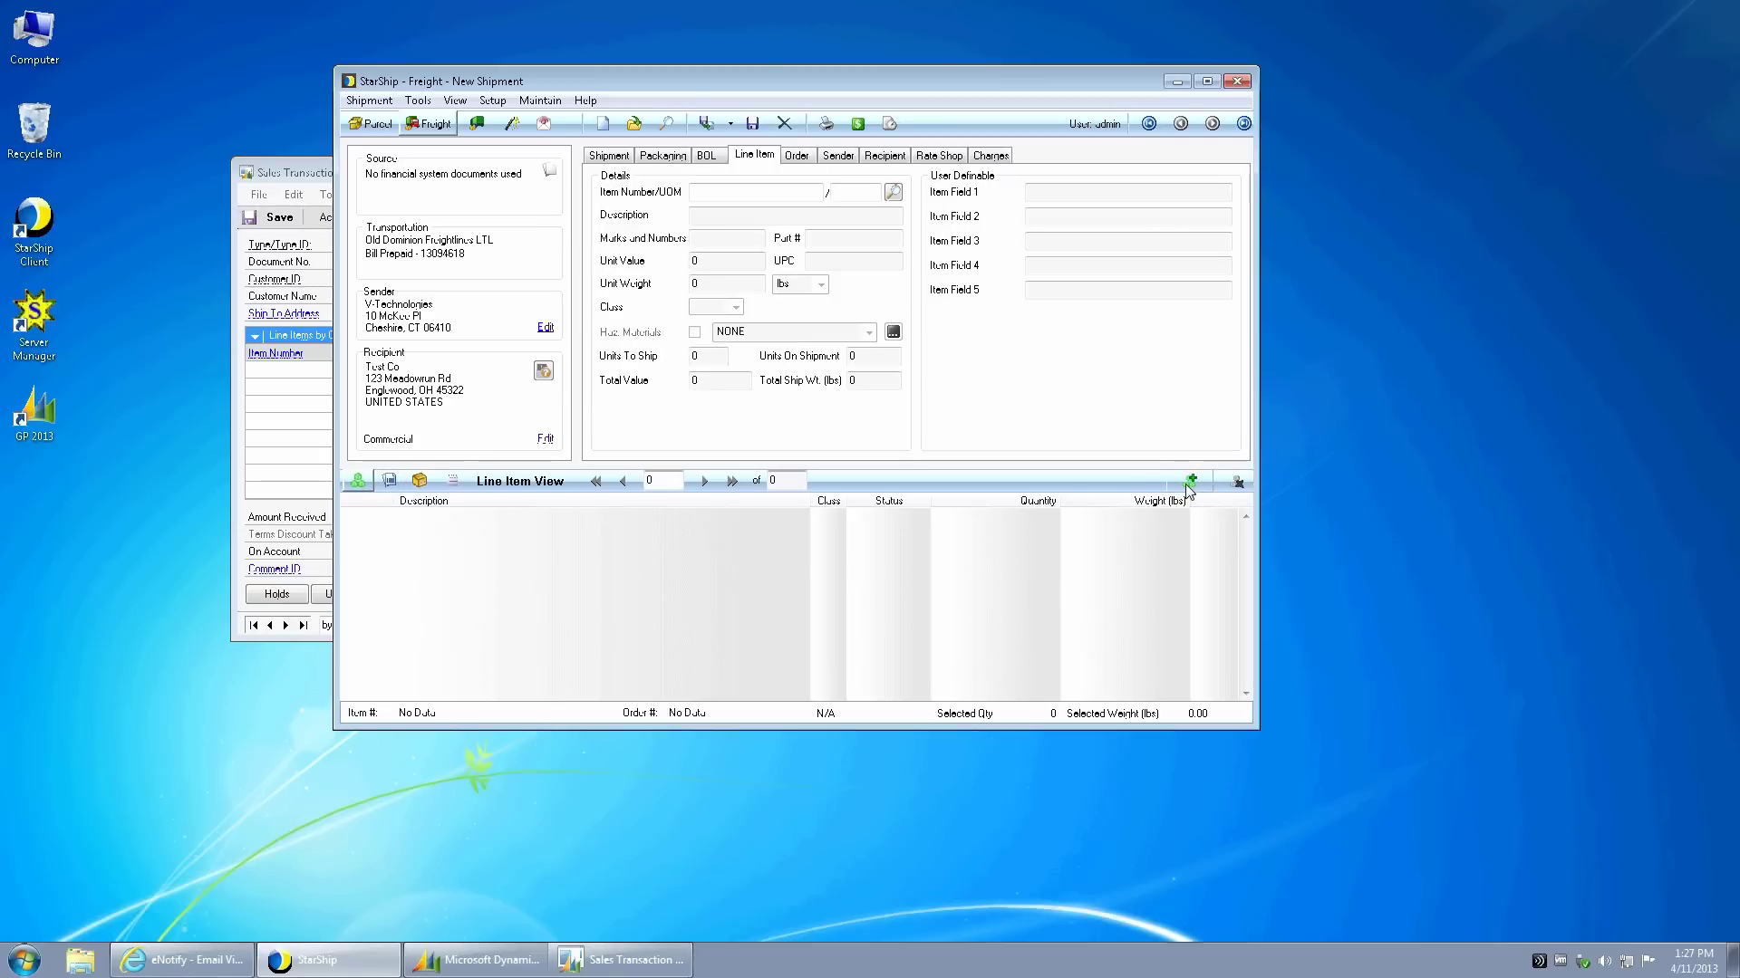
{"action": "left_click", "coordinate": [1027, 635]}
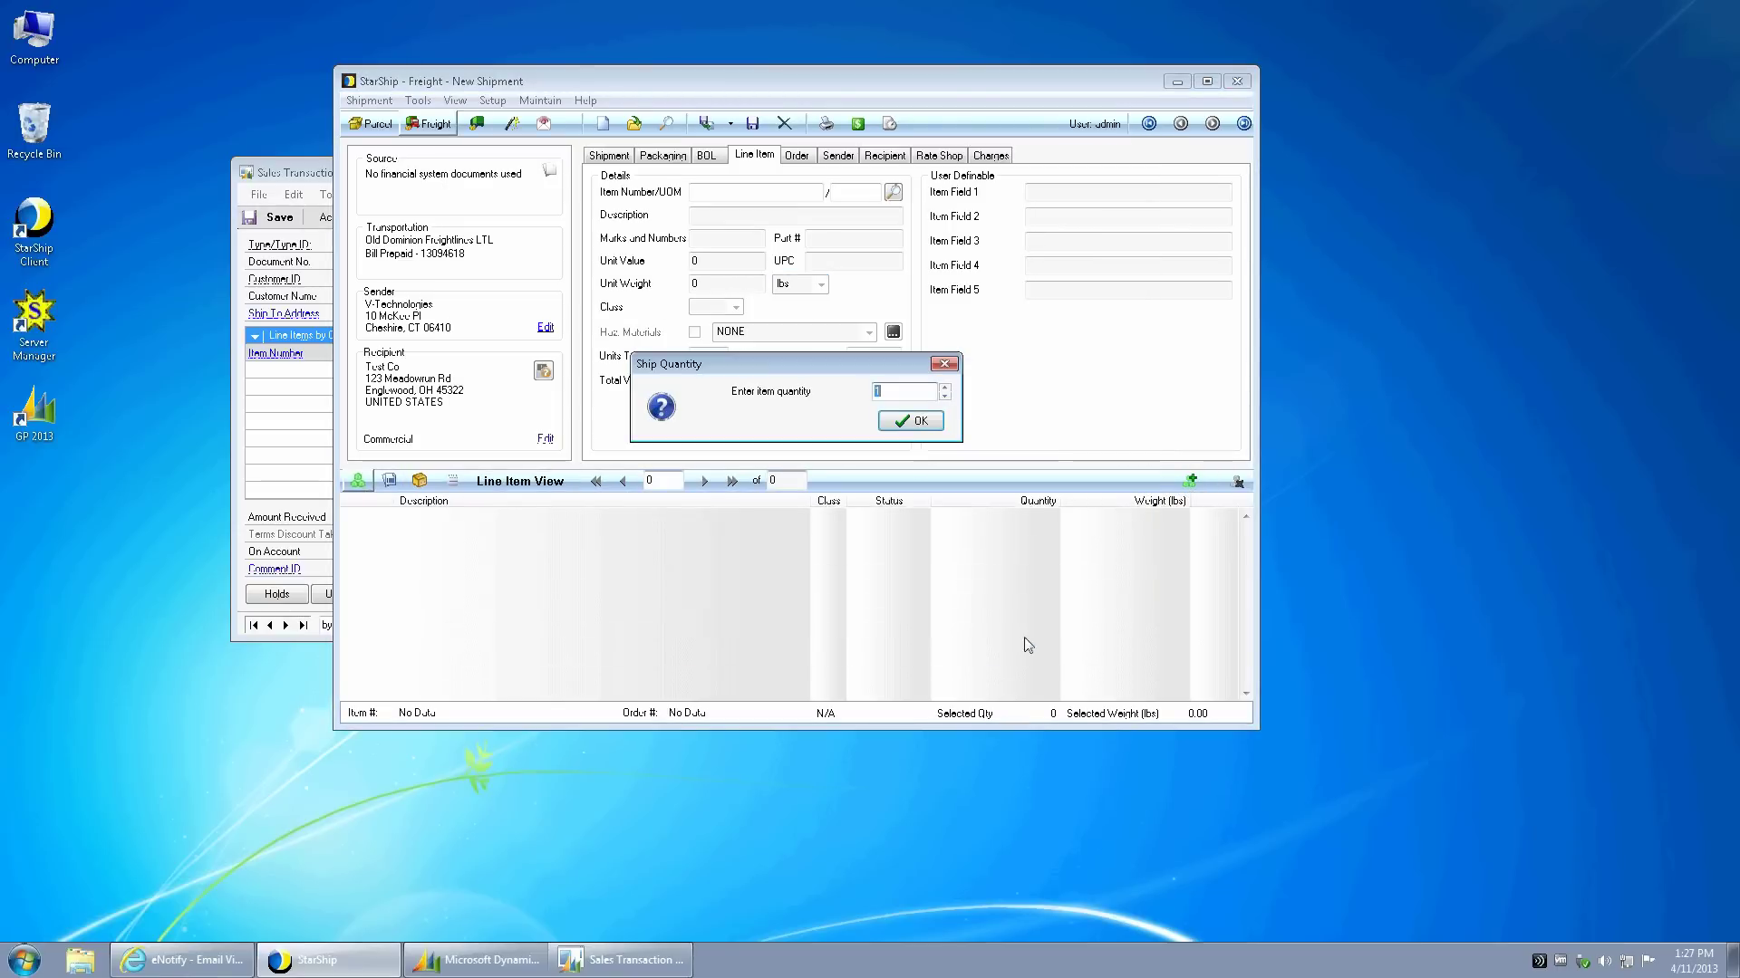
{"action": "left_click", "coordinate": [909, 422]}
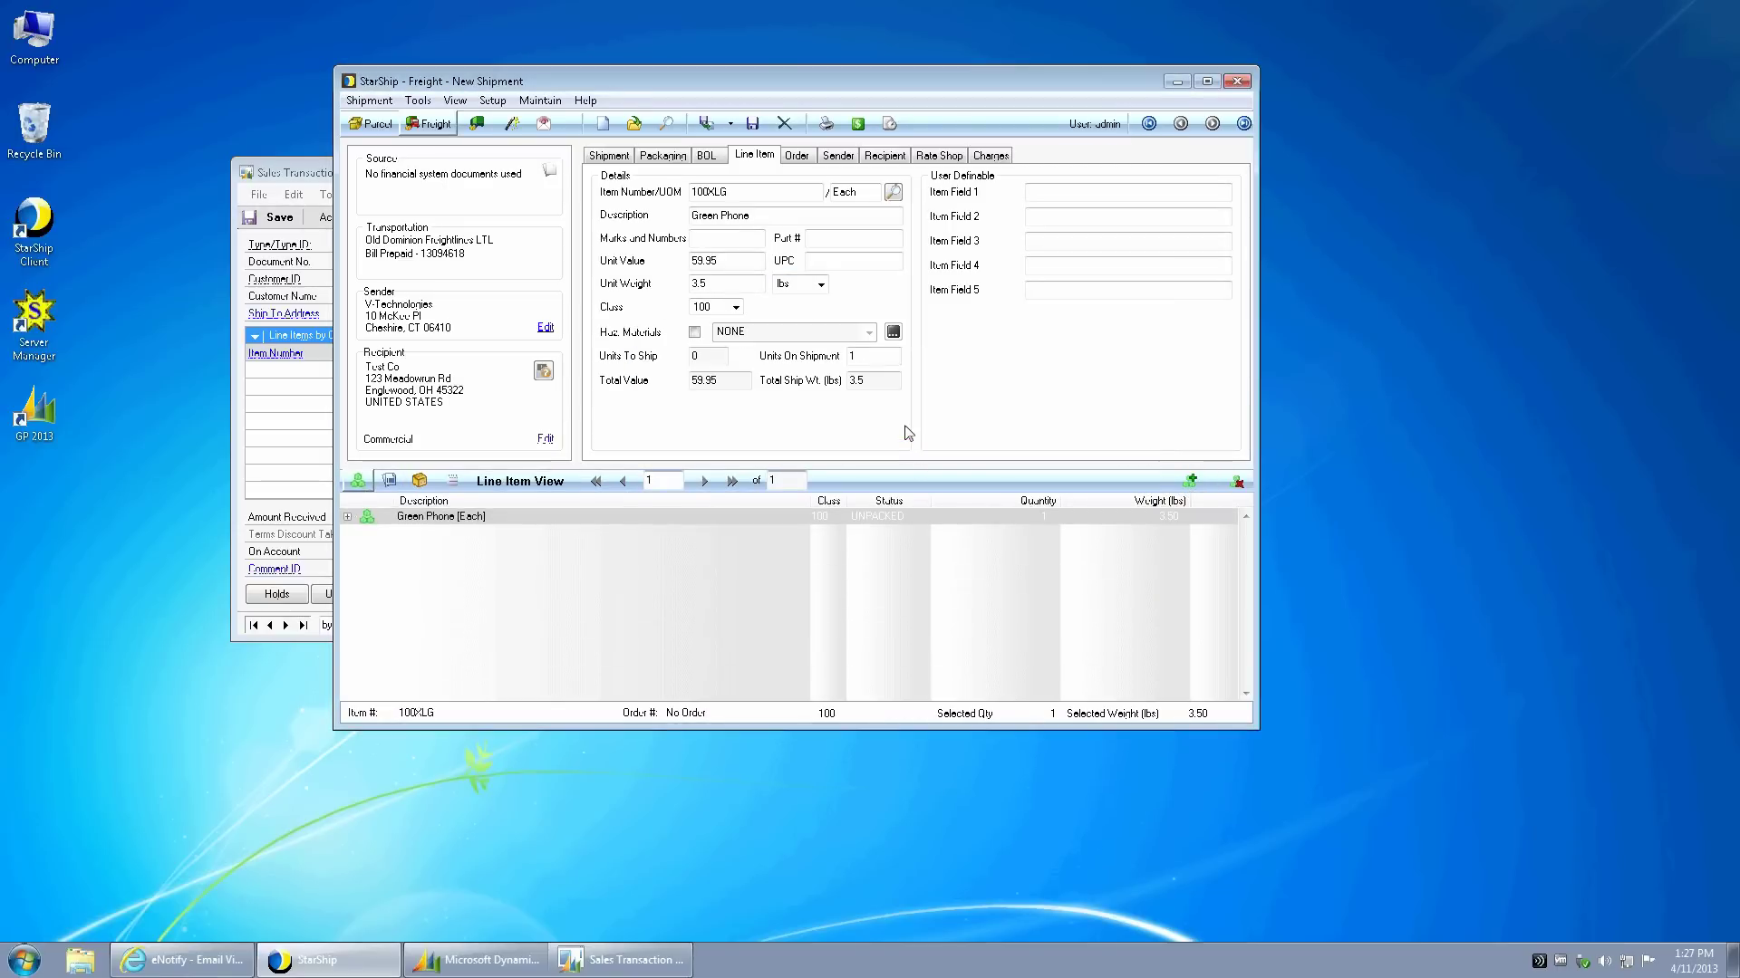
{"action": "left_click", "coordinate": [707, 157]}
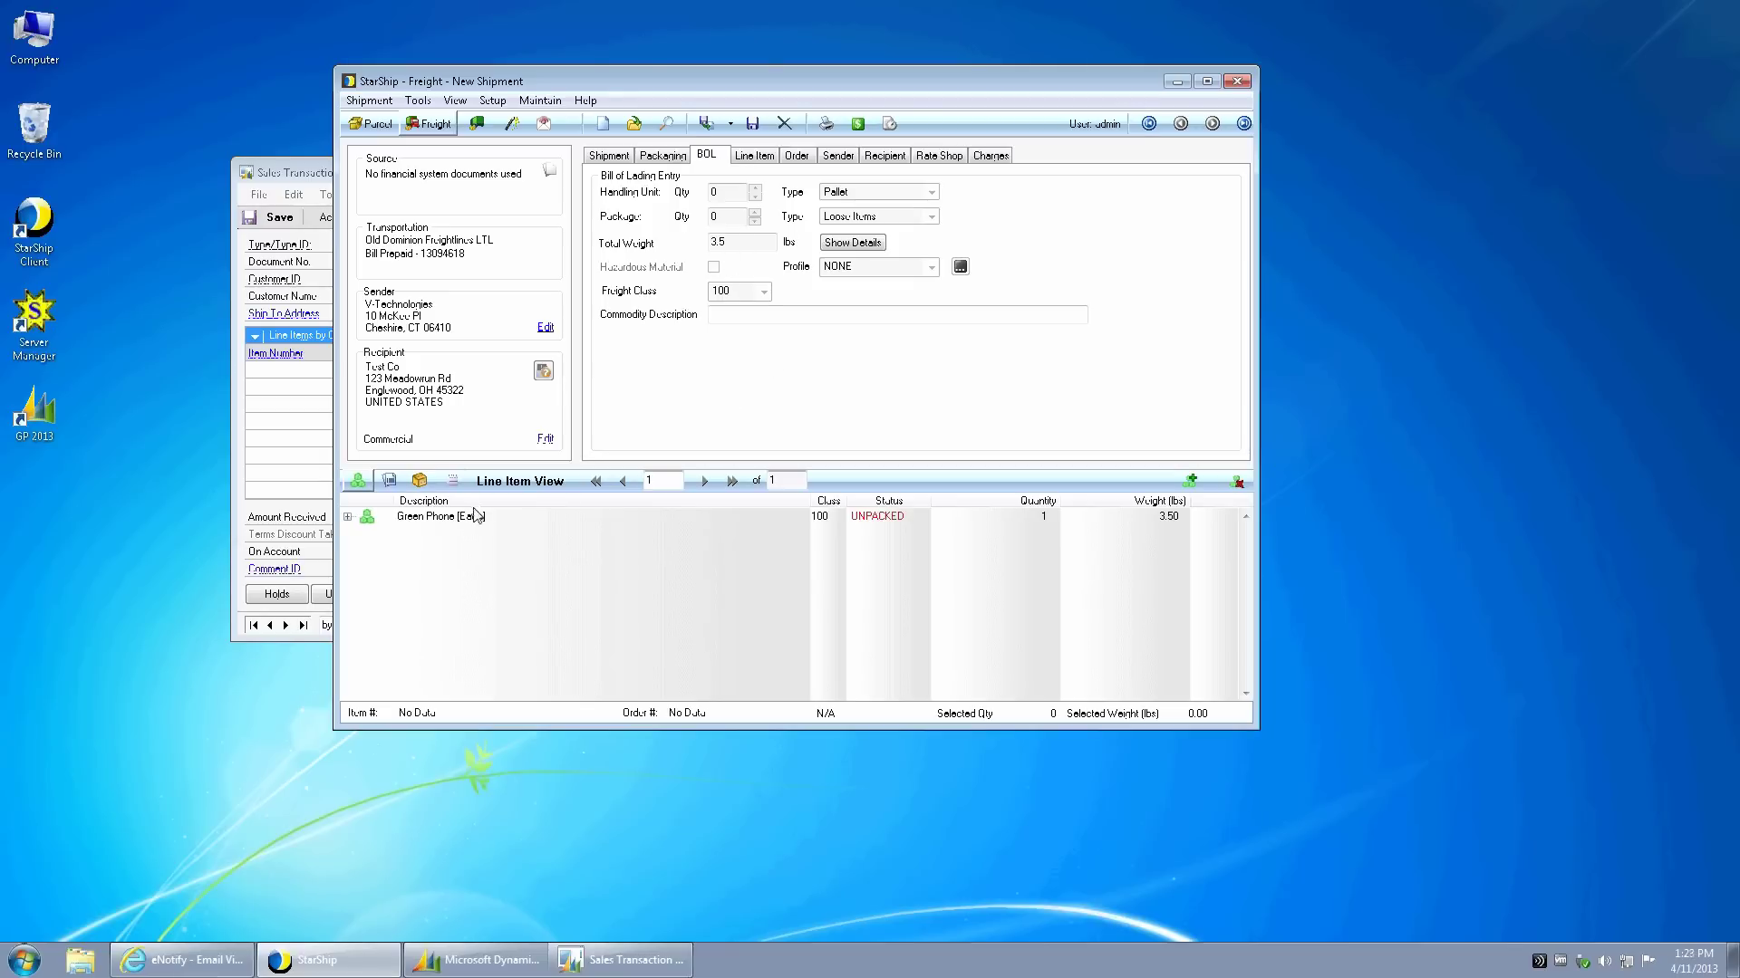
- Switch from the BOL entry list to the packaging tree showing the 3.50 lb unpalletized contents
{"action": "left_click", "coordinate": [453, 481]}
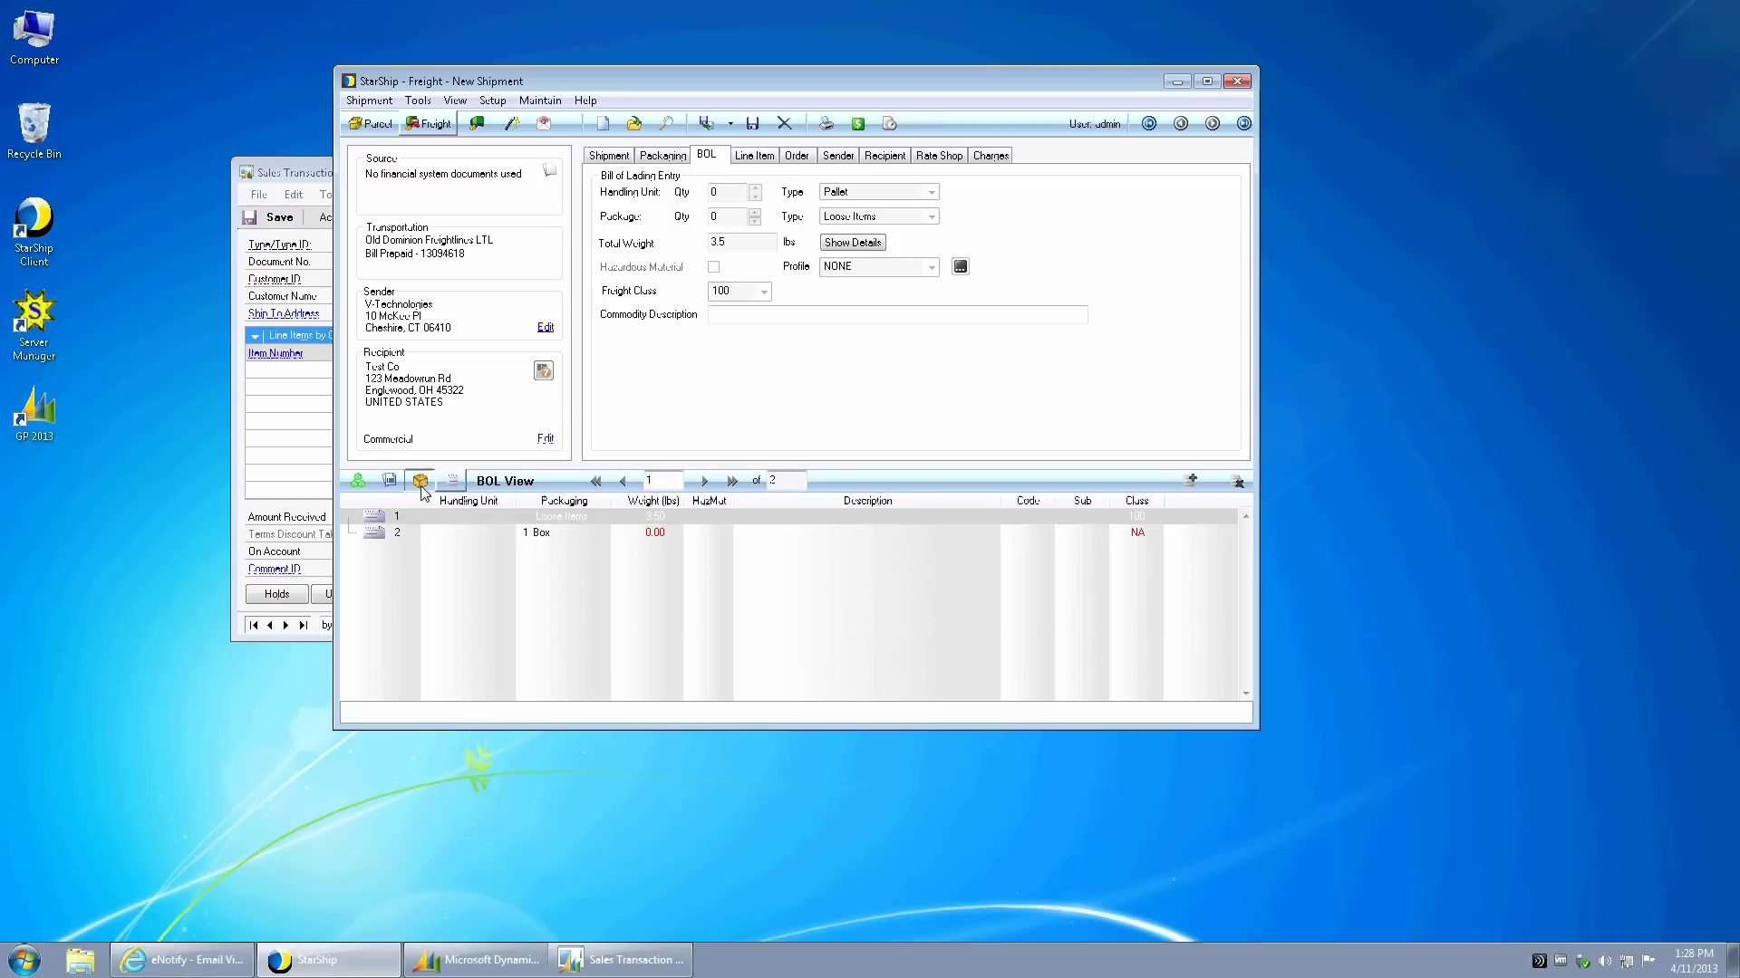
{"action": "left_click", "coordinate": [420, 481]}
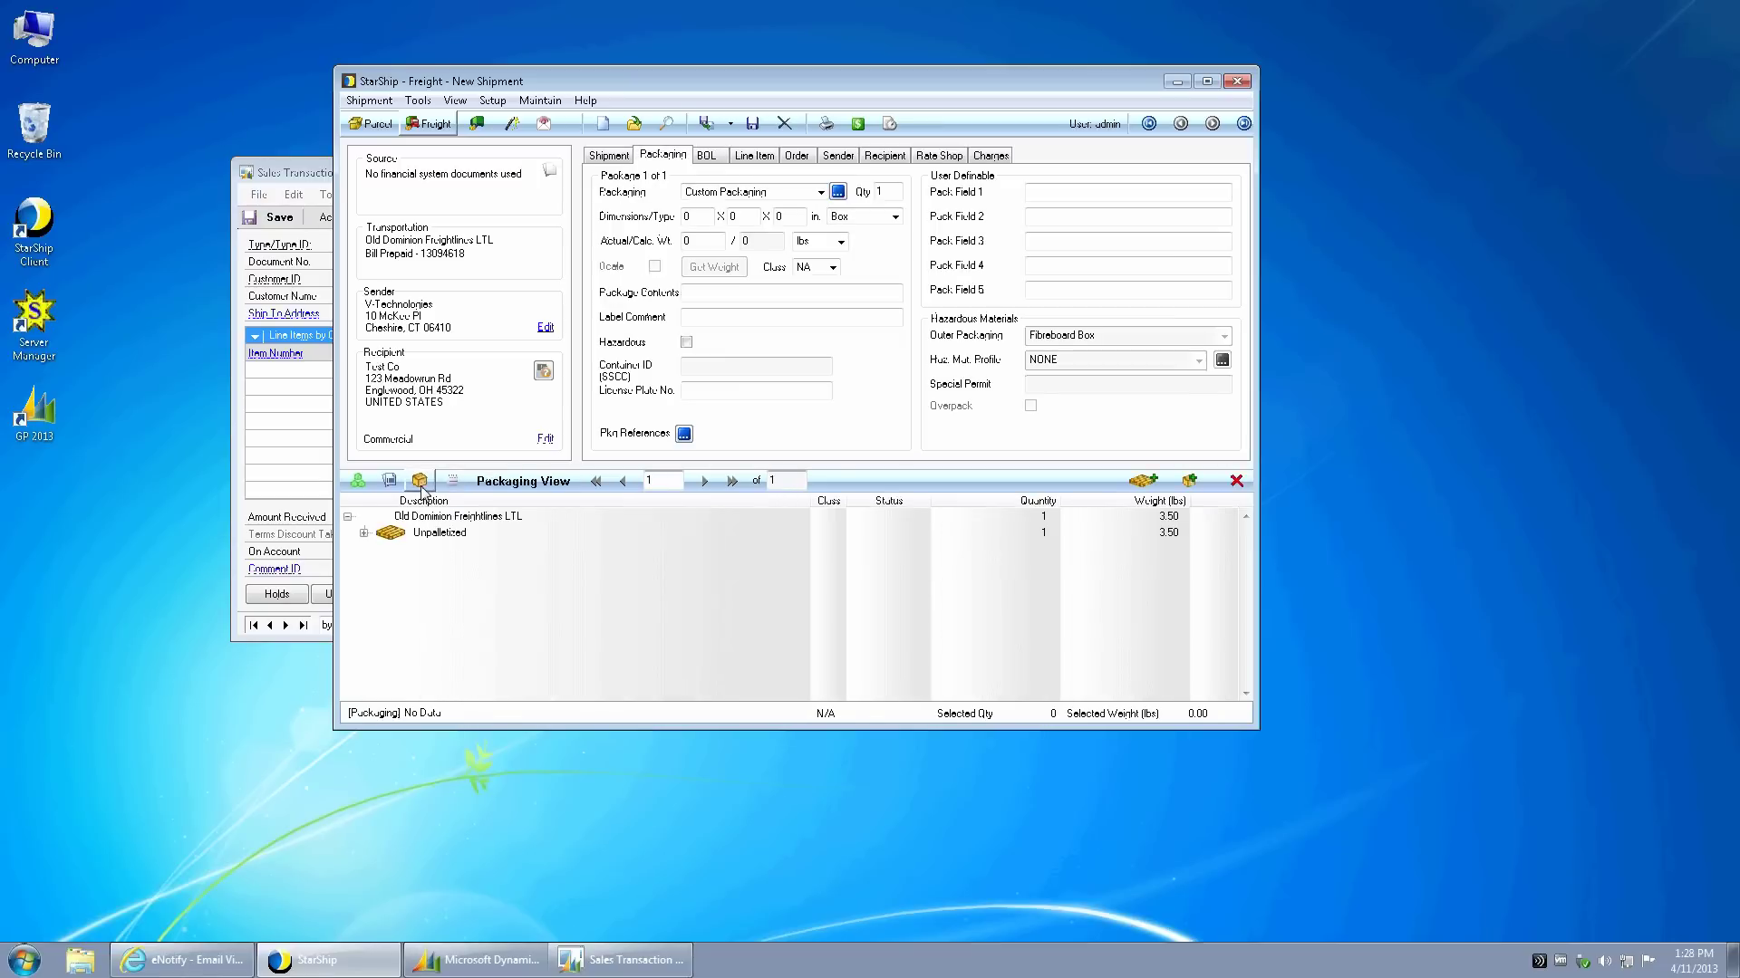
- Add a custom pallet, move Loose Items and the custom box onto it, and put Green Phone in the box
{"action": "left_click", "coordinate": [1139, 480]}
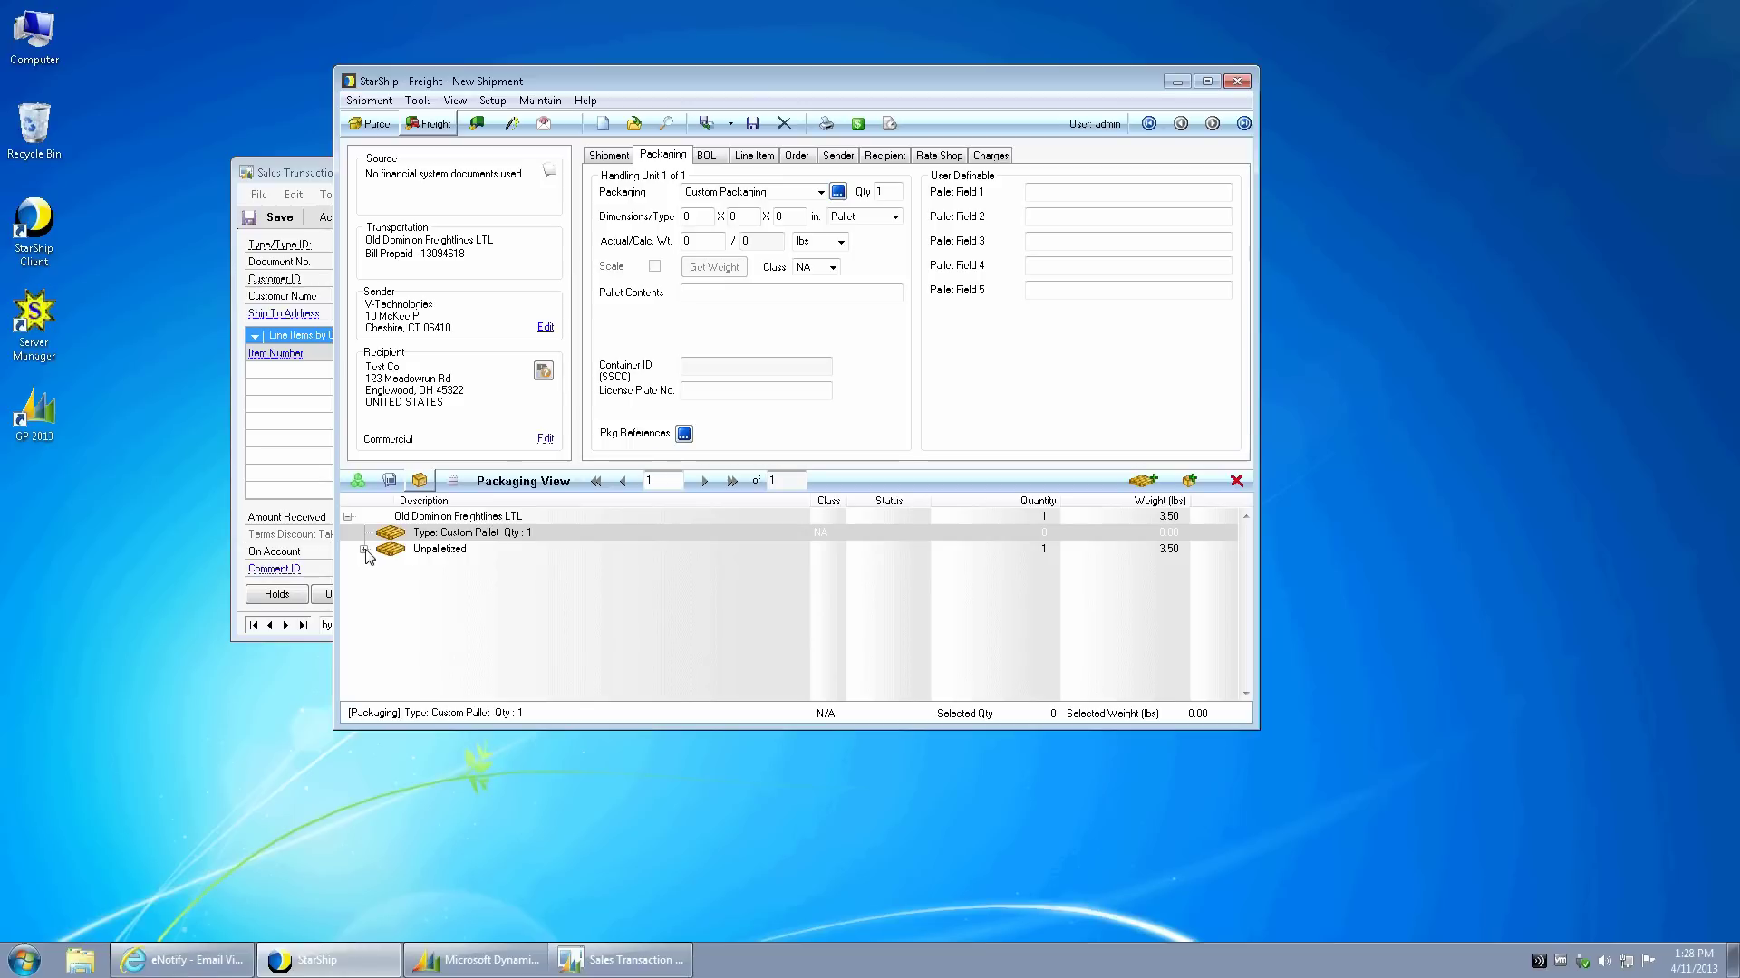
{"action": "left_click", "coordinate": [364, 550]}
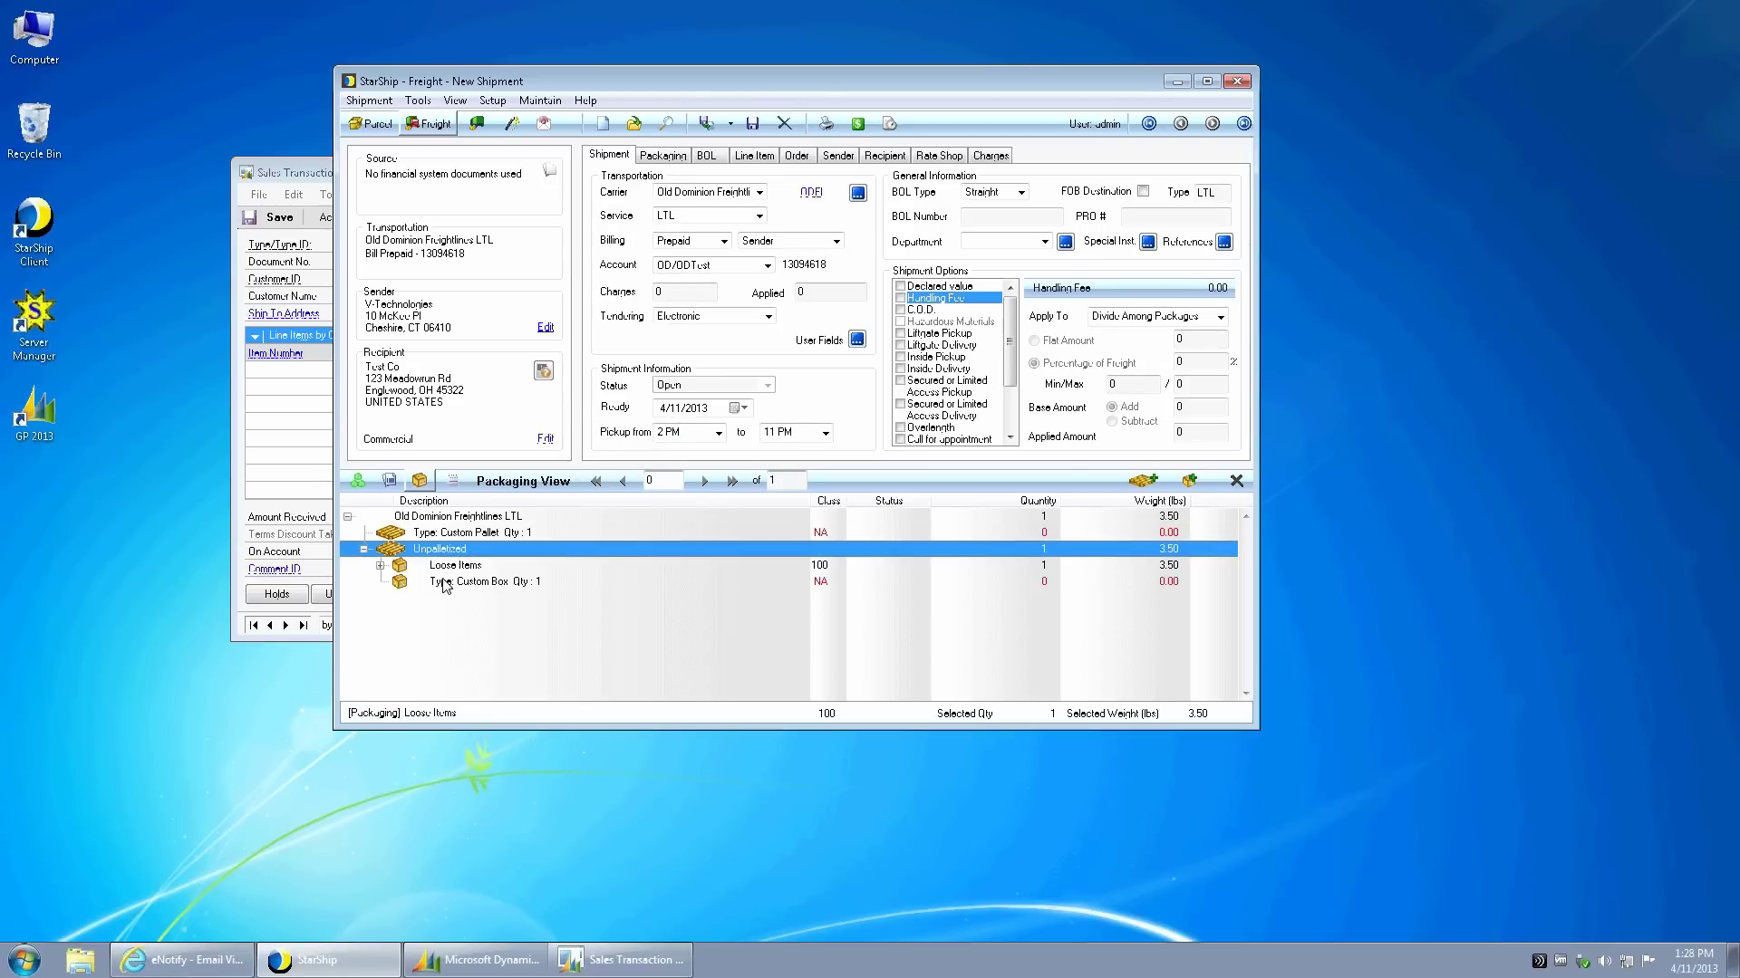
{"action": "left_click_drag", "start_coordinate": [392, 550], "coordinate": [392, 535]}
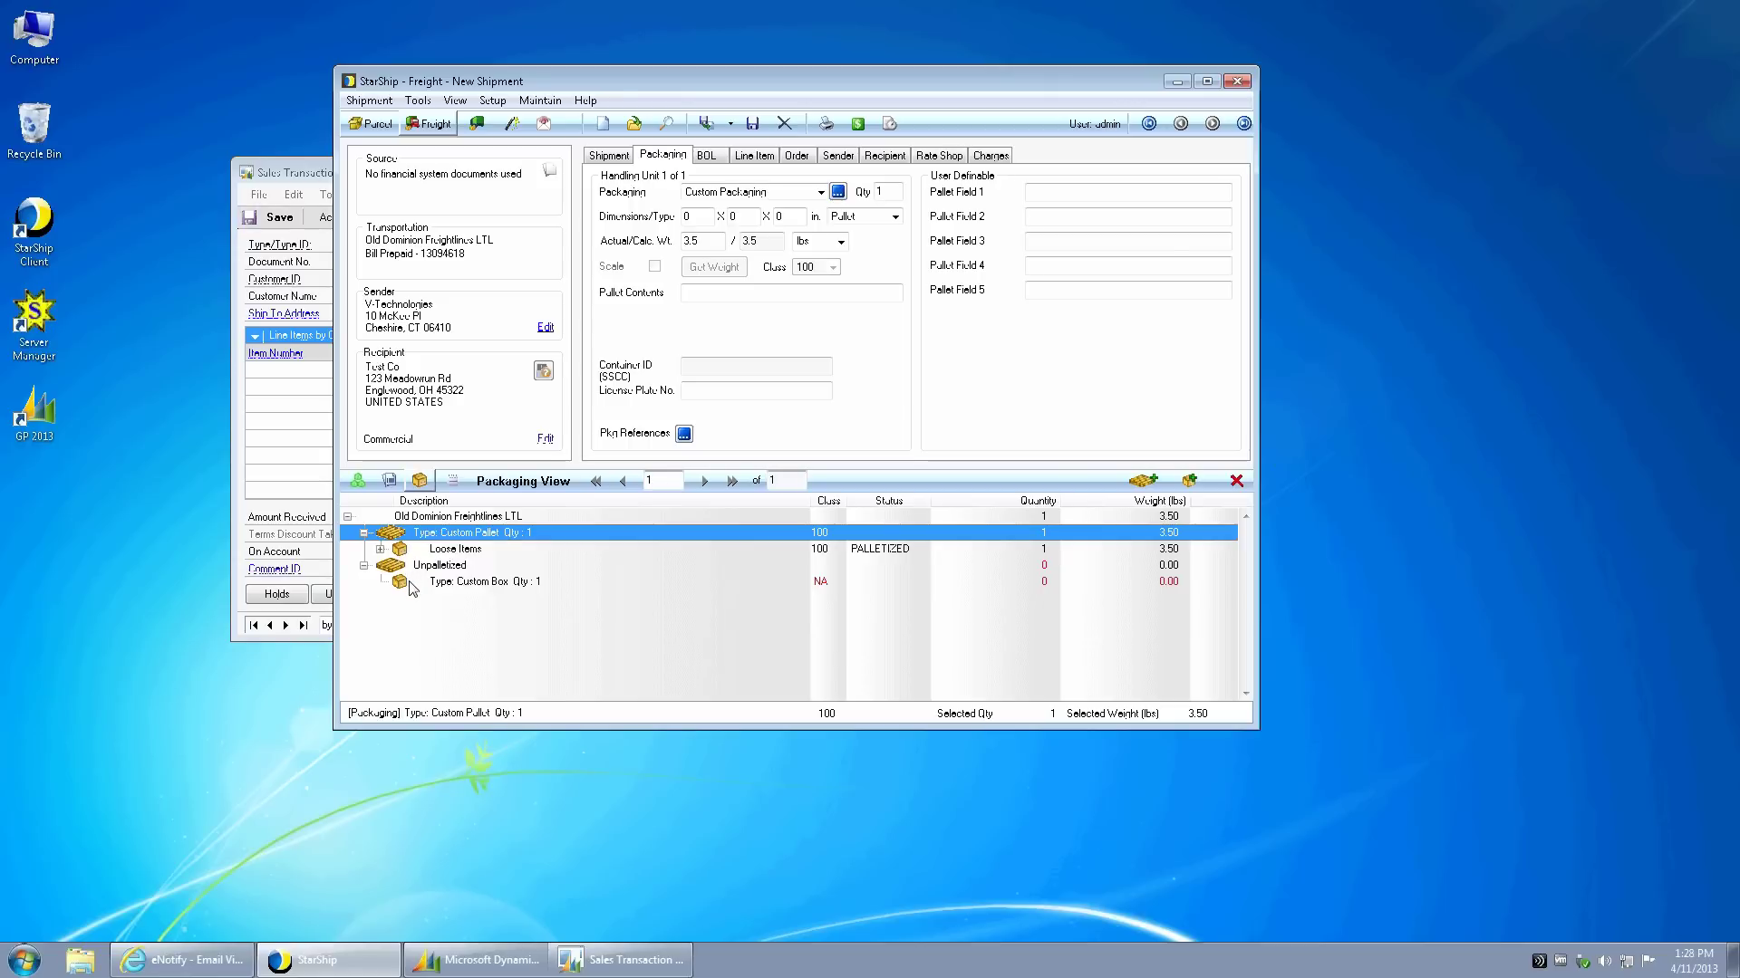
{"action": "left_click", "coordinate": [407, 550]}
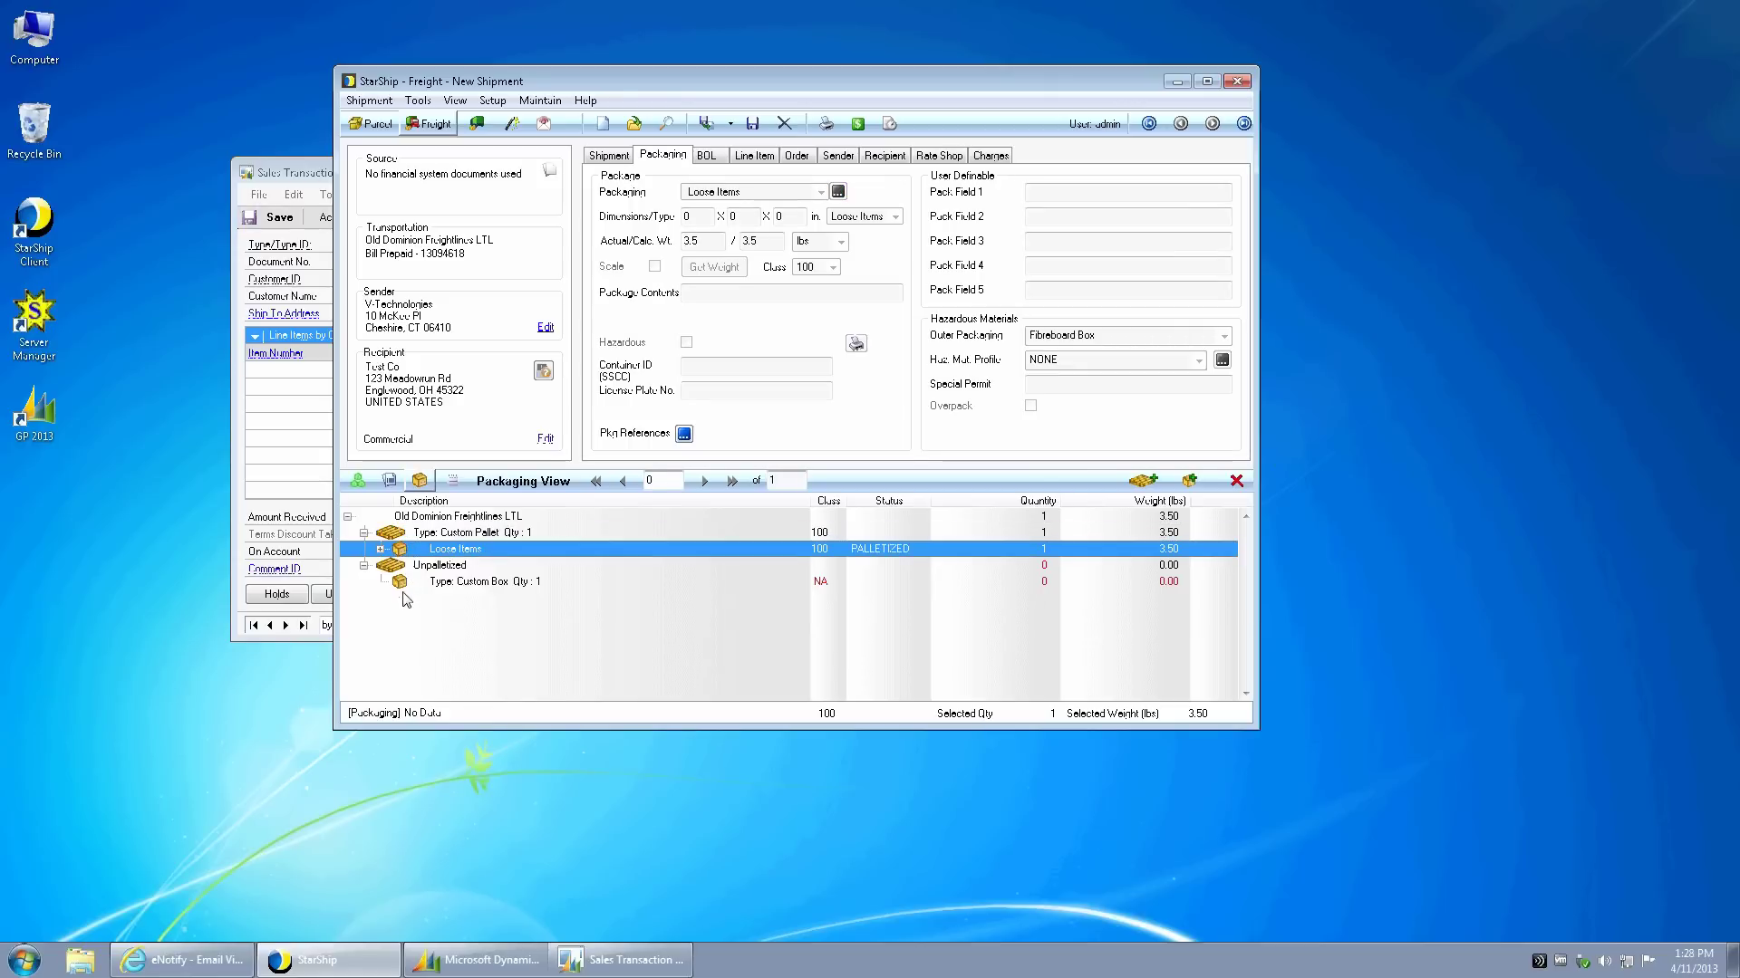
{"action": "left_click_drag", "start_coordinate": [404, 588], "coordinate": [407, 559]}
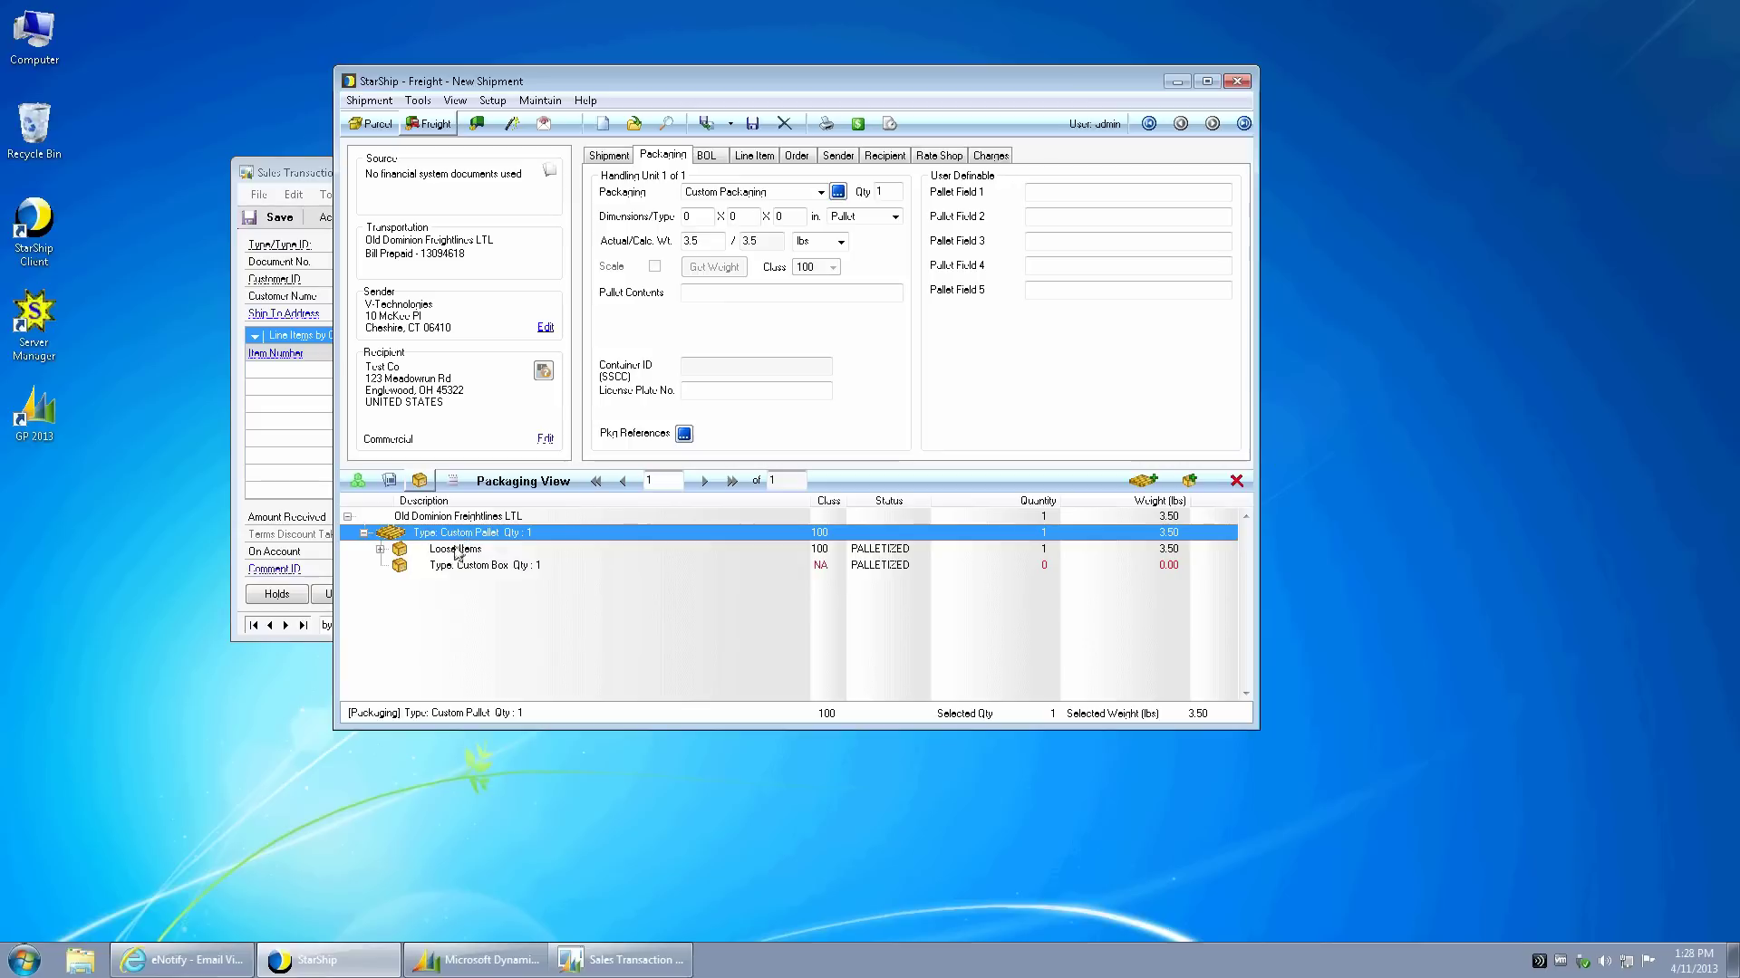
{"action": "left_click", "coordinate": [380, 549]}
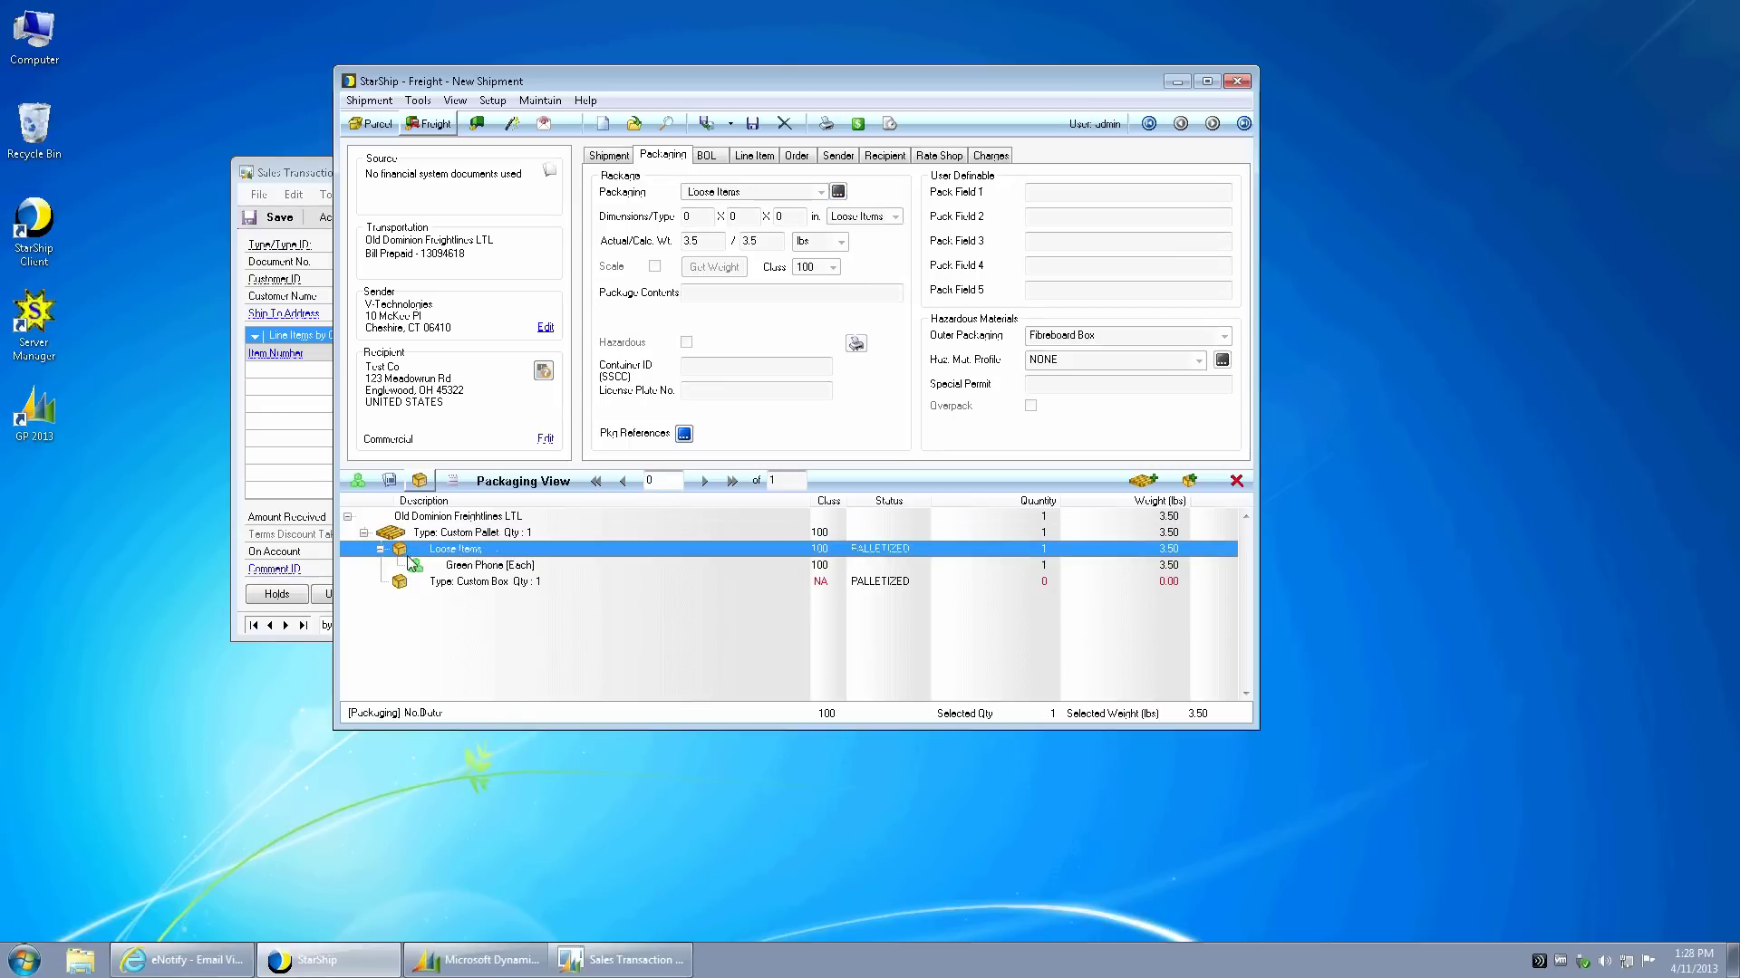
{"action": "left_click_drag", "start_coordinate": [419, 566], "coordinate": [442, 582]}
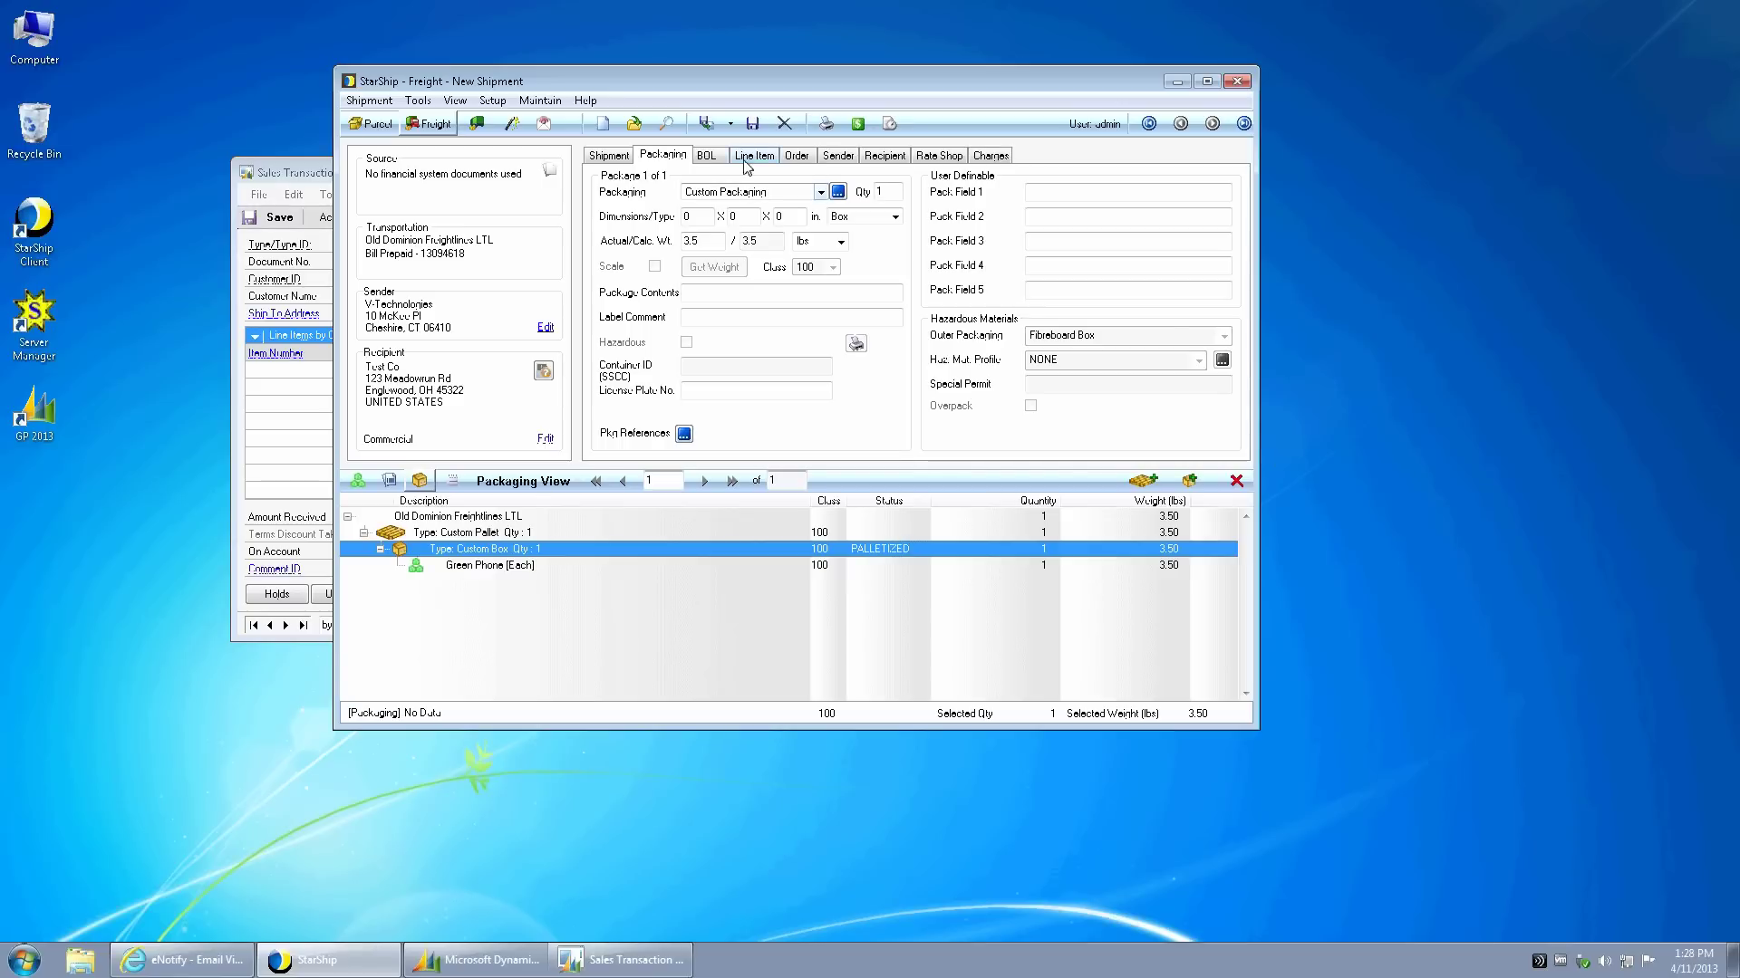
- Change the custom box's actual weight from 3.5 to 150 lb
{"action": "left_click", "coordinate": [709, 240]}
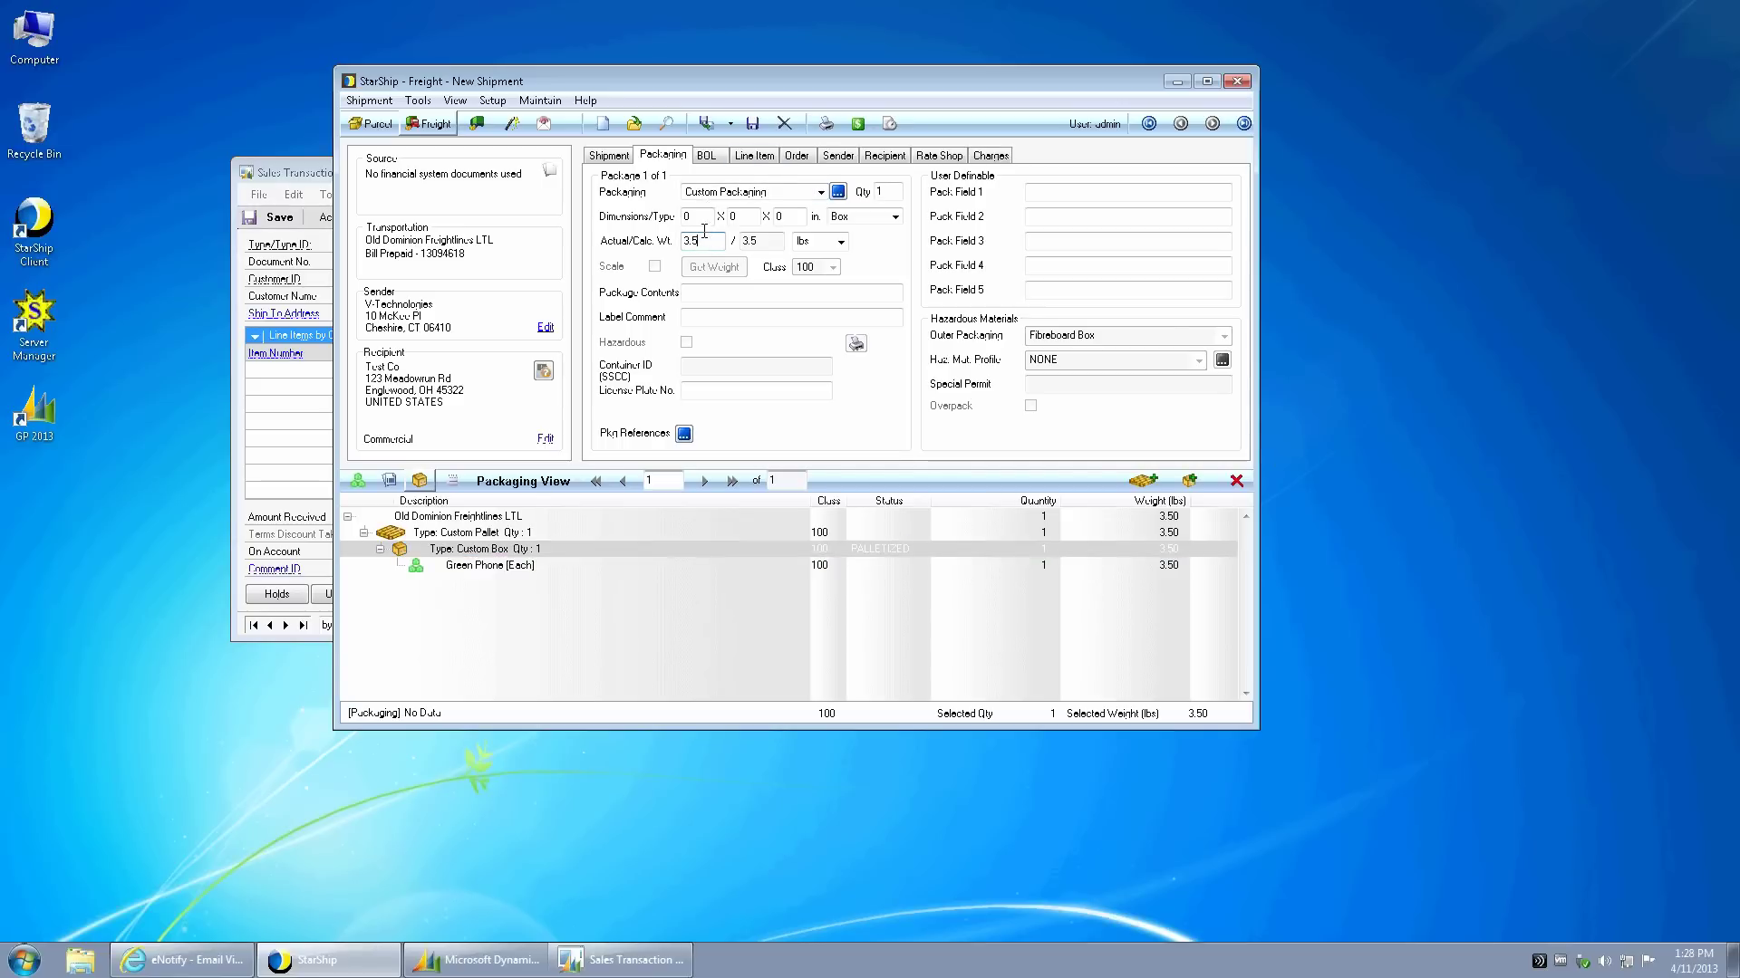
{"action": "double_click", "coordinate": [702, 242]}
{"action": "type", "text": "150"}
{"action": "key", "text": "Tab"}
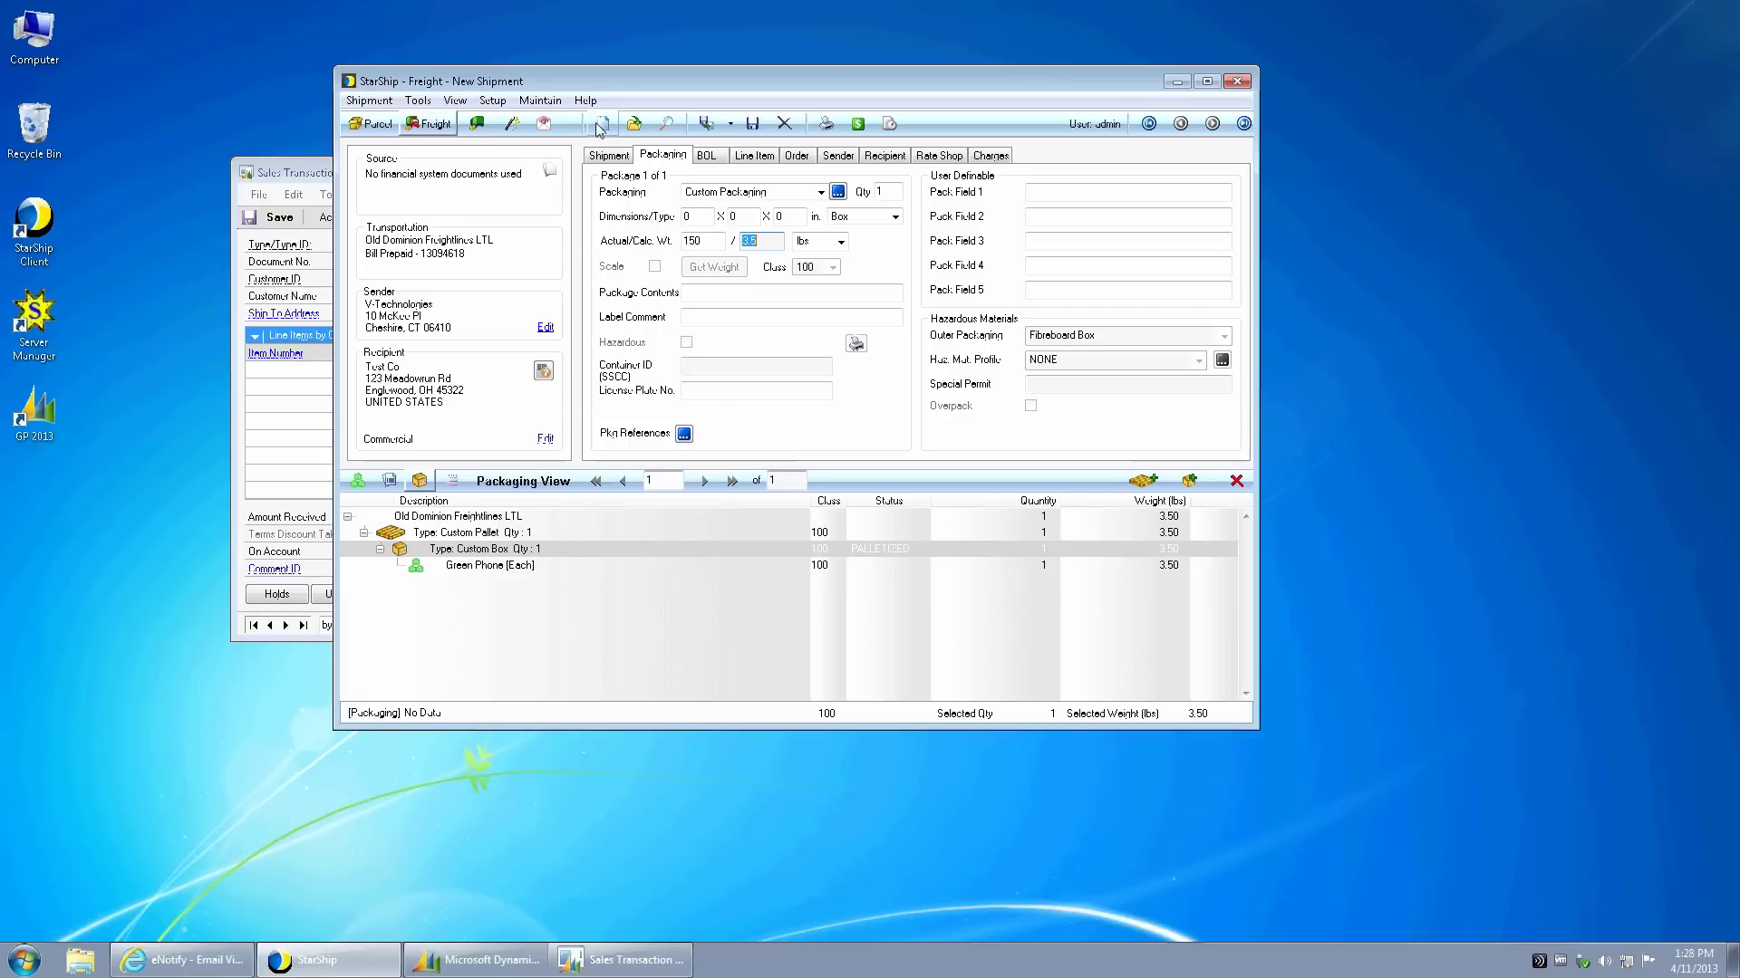
- Retry processing, enter 'Green Pucks' as the BOL commodity description, and retry after another failure
{"action": "left_click", "coordinate": [706, 124]}
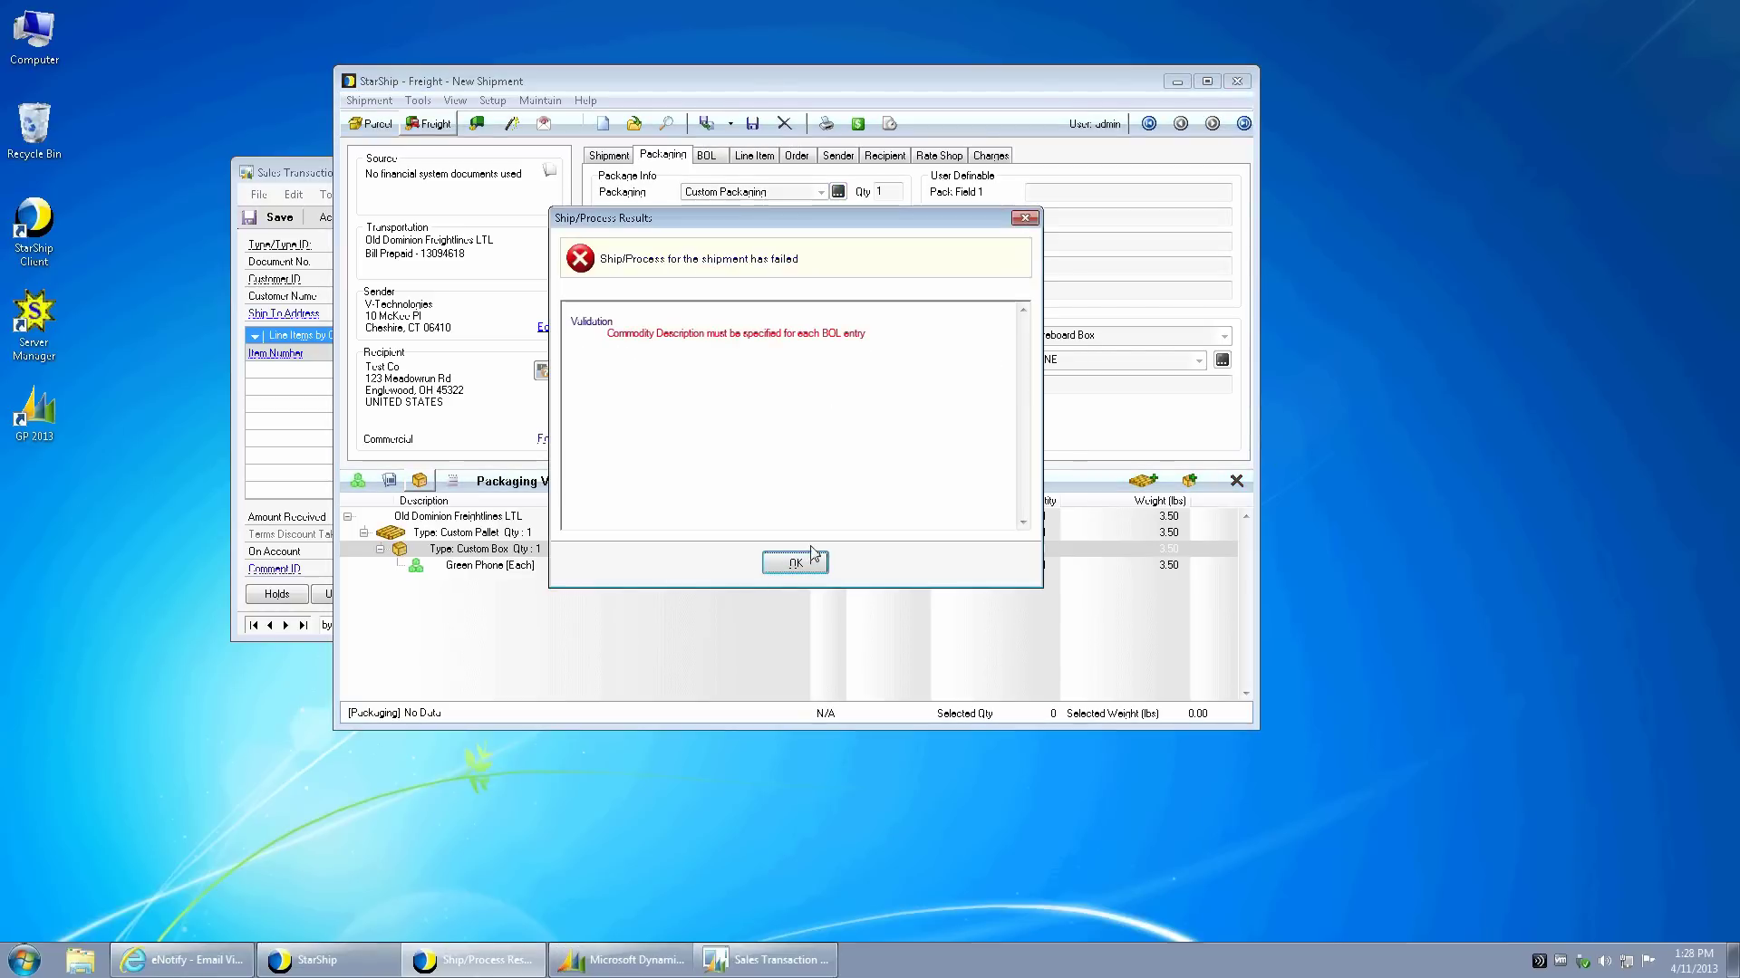
{"action": "left_click", "coordinate": [795, 562]}
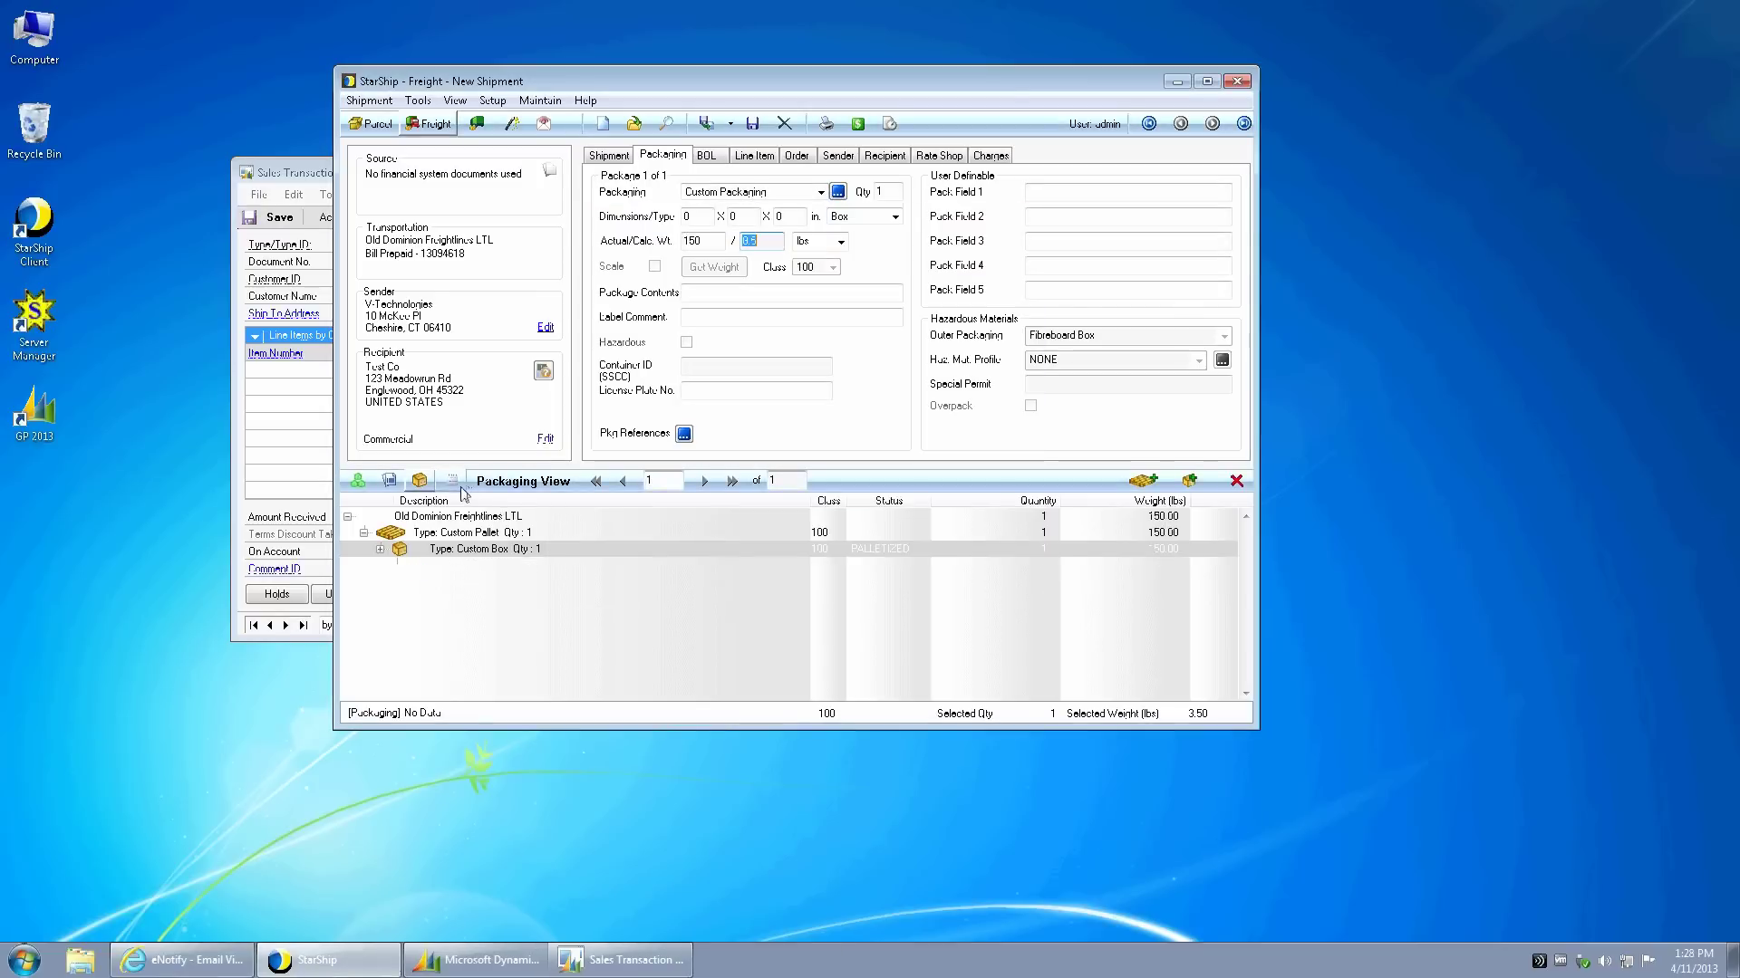
{"action": "left_click", "coordinate": [453, 481]}
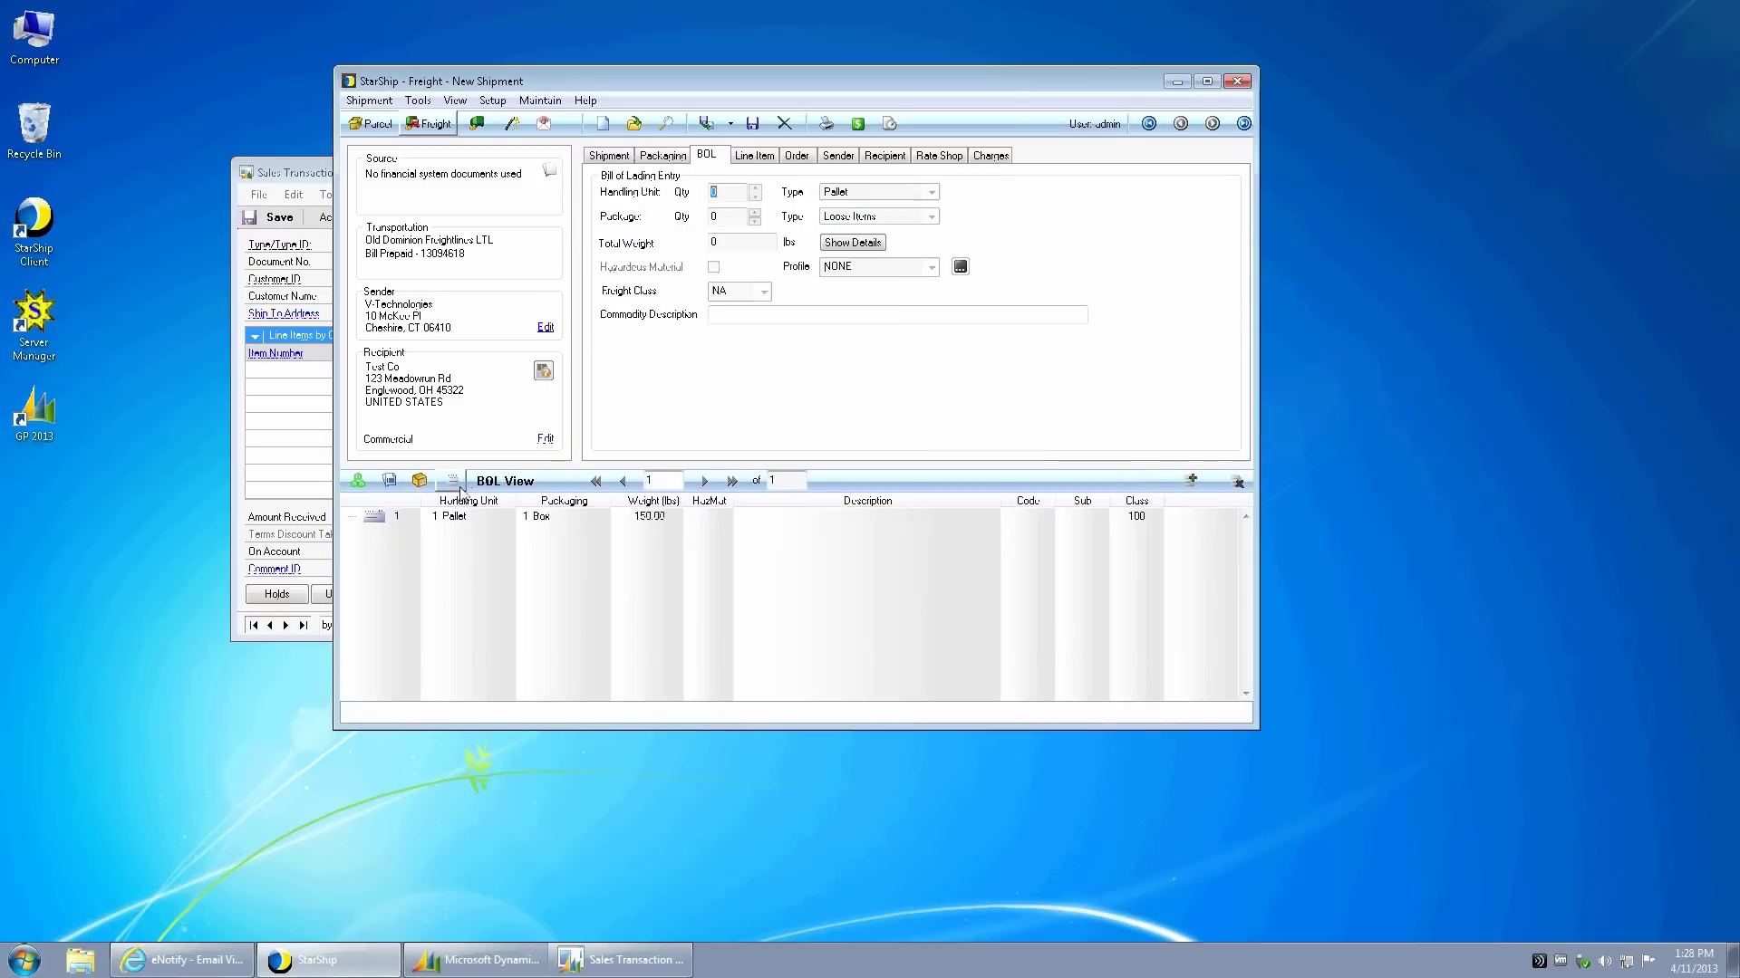
{"action": "left_click", "coordinate": [761, 316]}
{"action": "type", "text": "Green Pucks"}
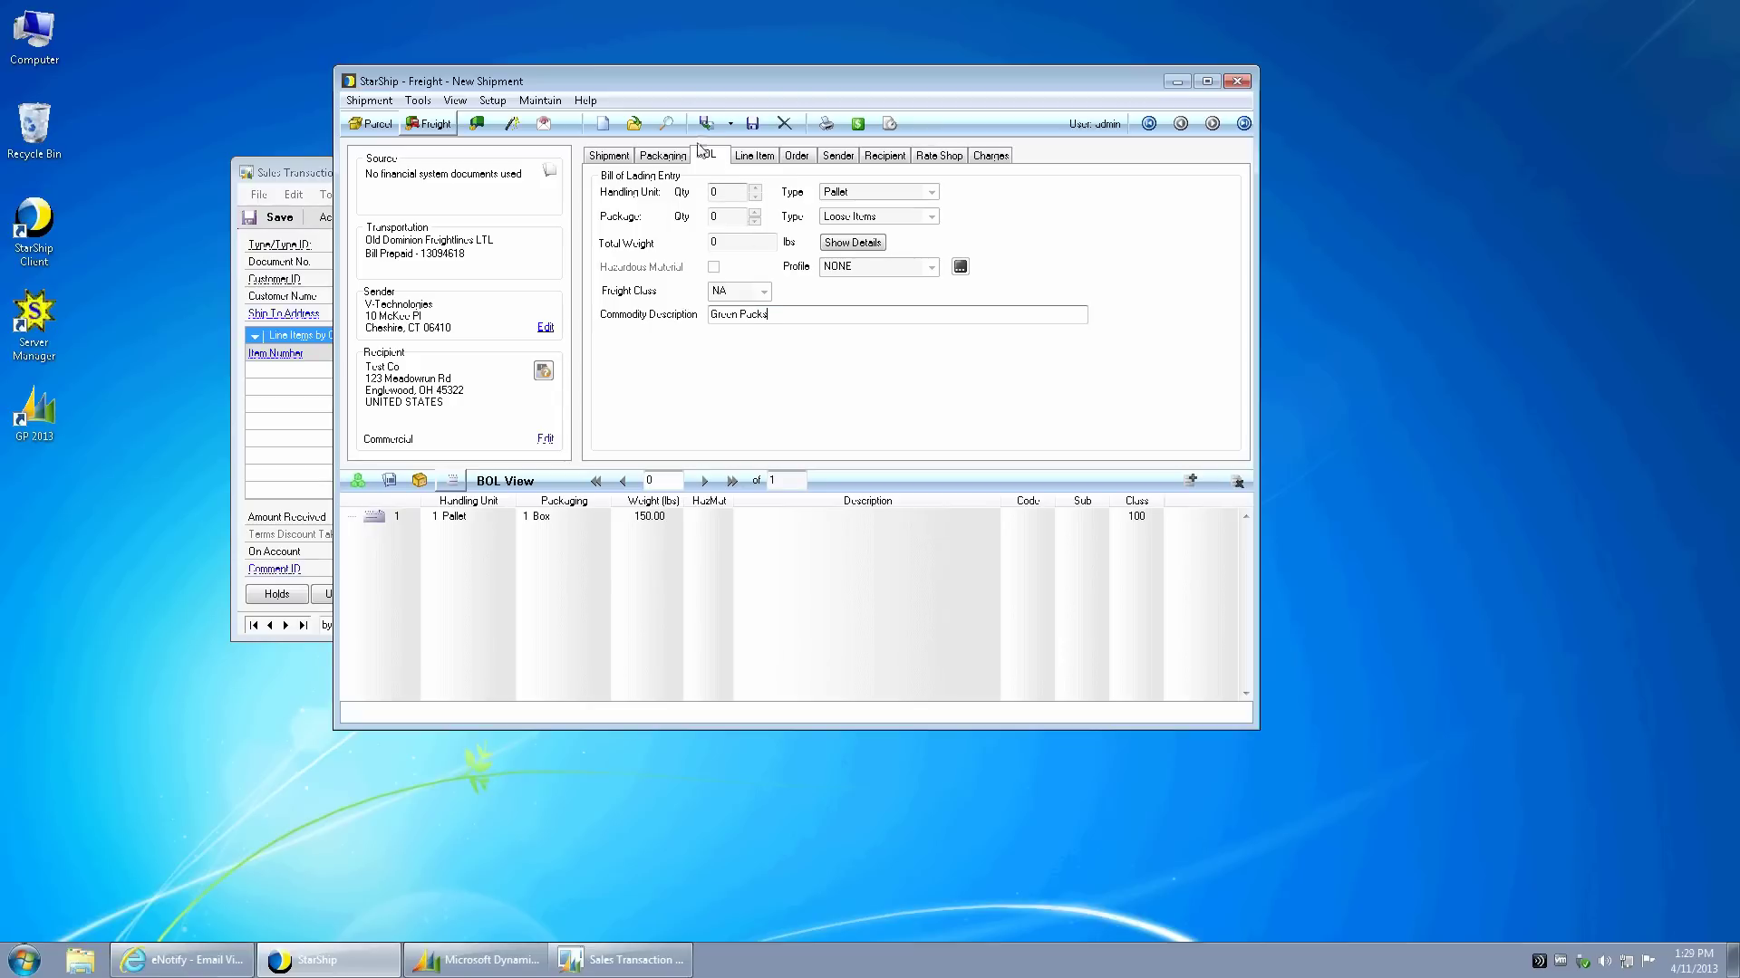
{"action": "left_click", "coordinate": [706, 123]}
{"action": "left_click", "coordinate": [795, 562]}
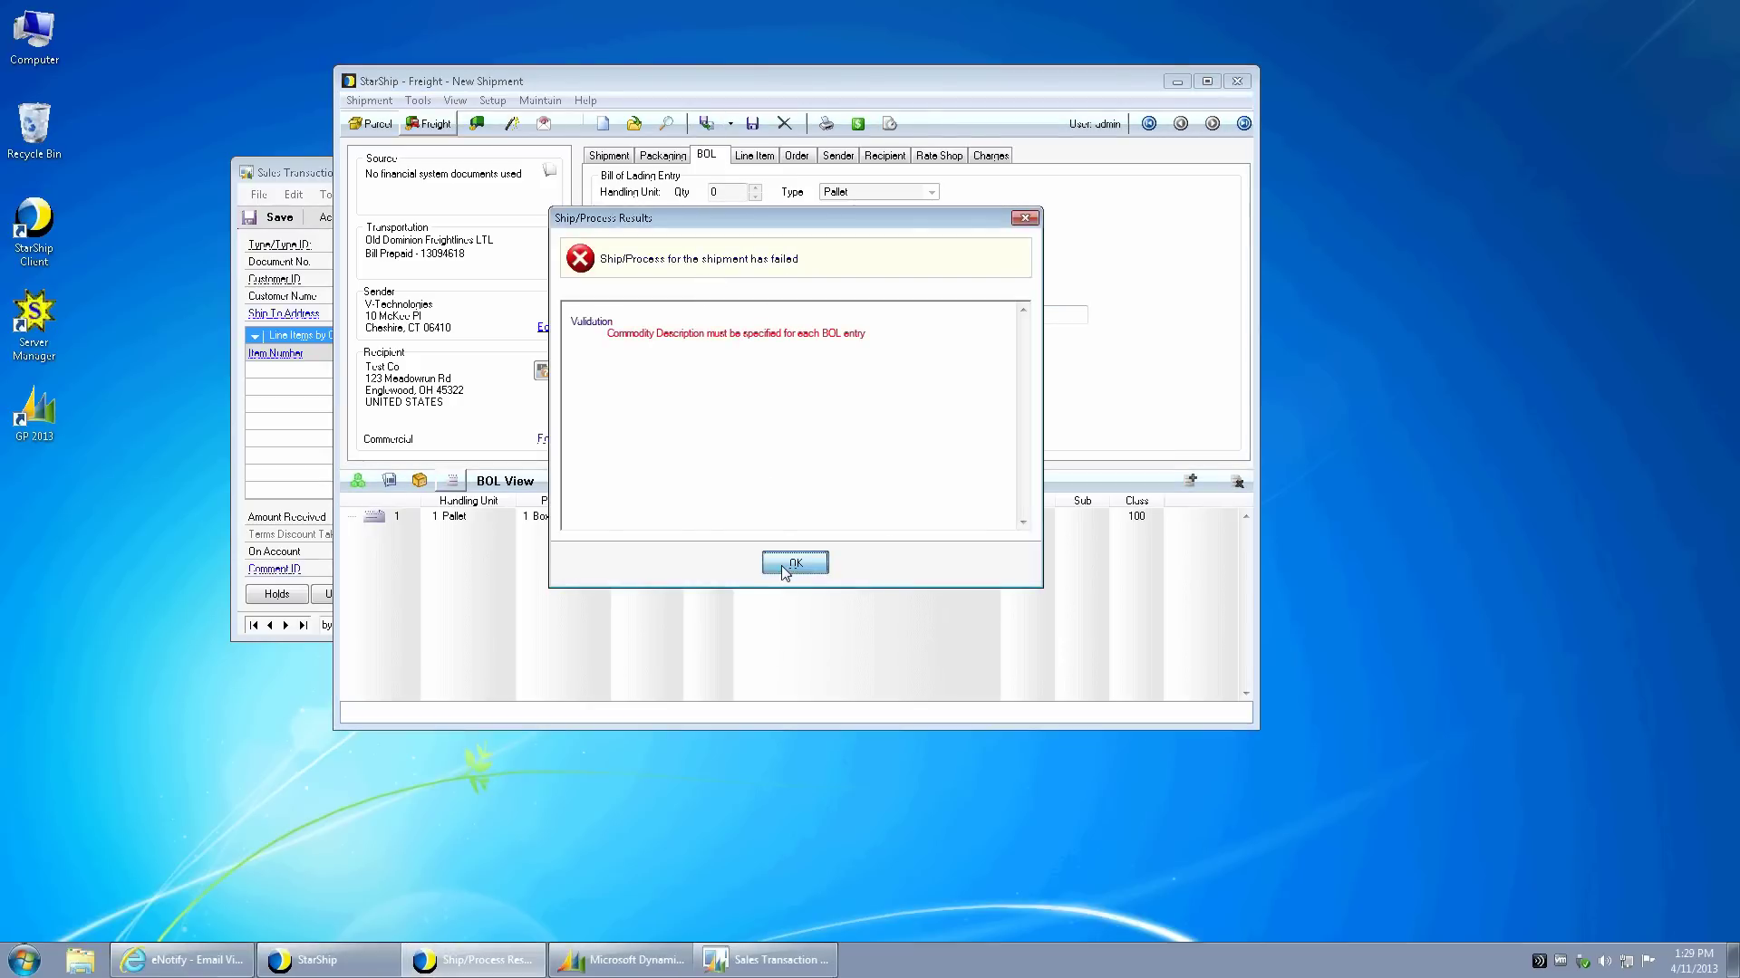
- Set the bill of lading commodity description to 'Green Phone'
{"action": "left_click", "coordinate": [708, 156]}
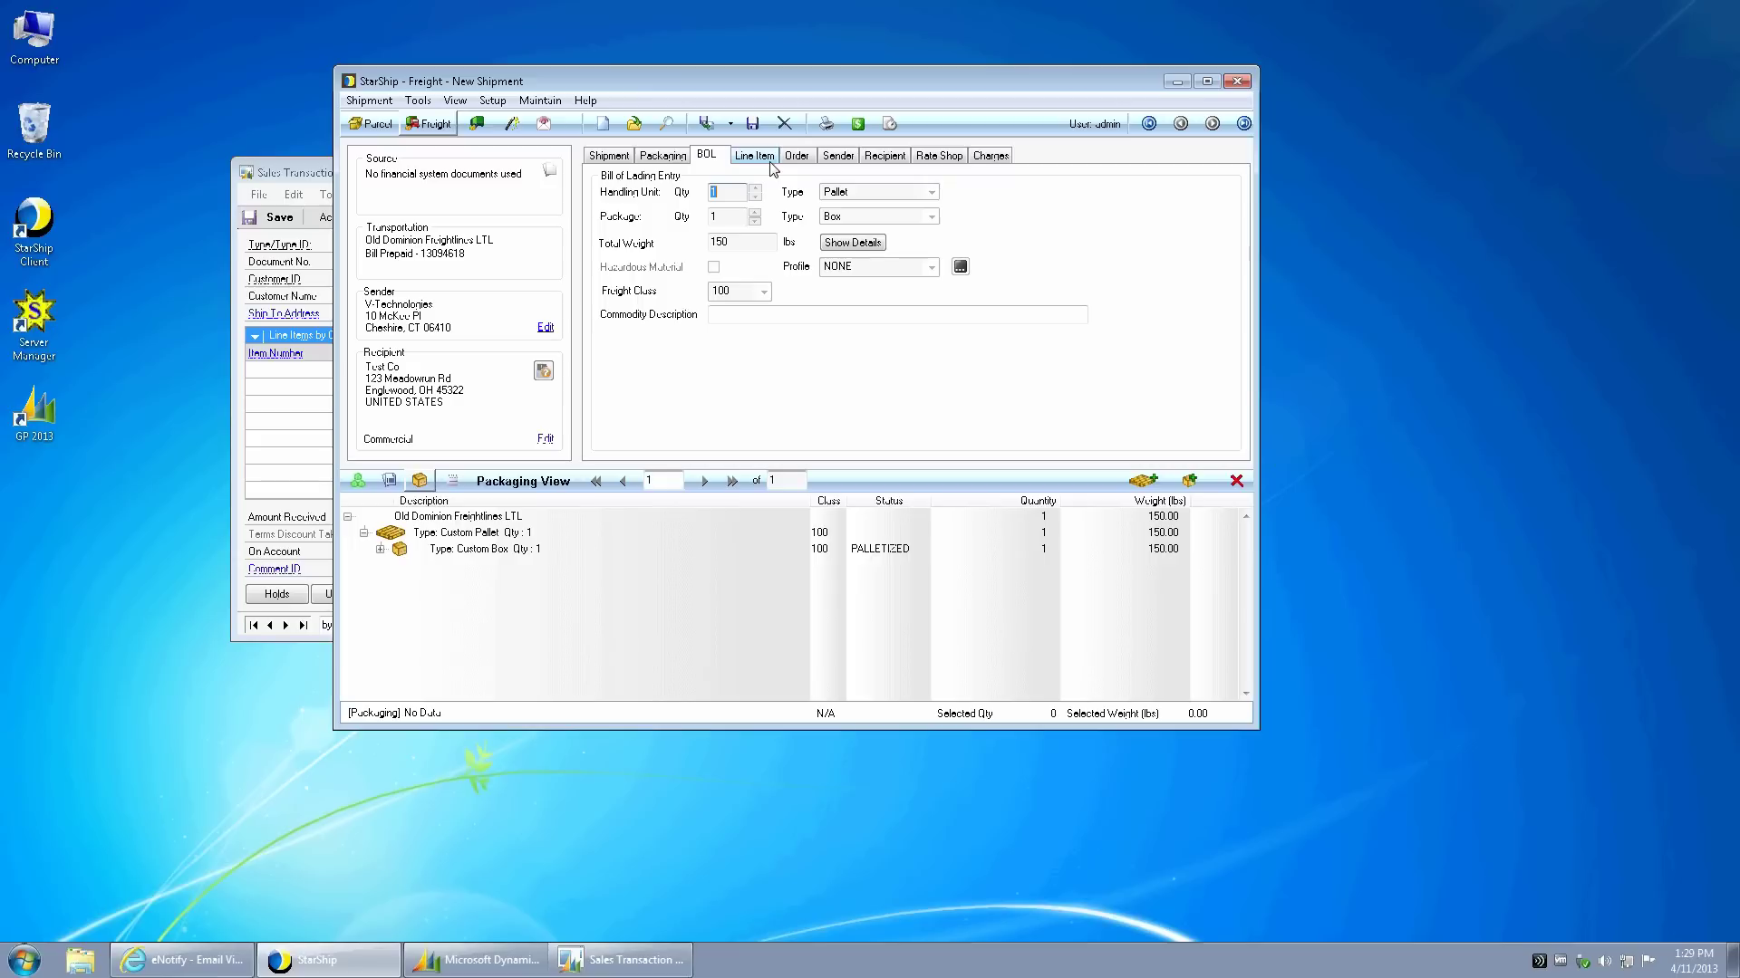
{"action": "left_click", "coordinate": [380, 550]}
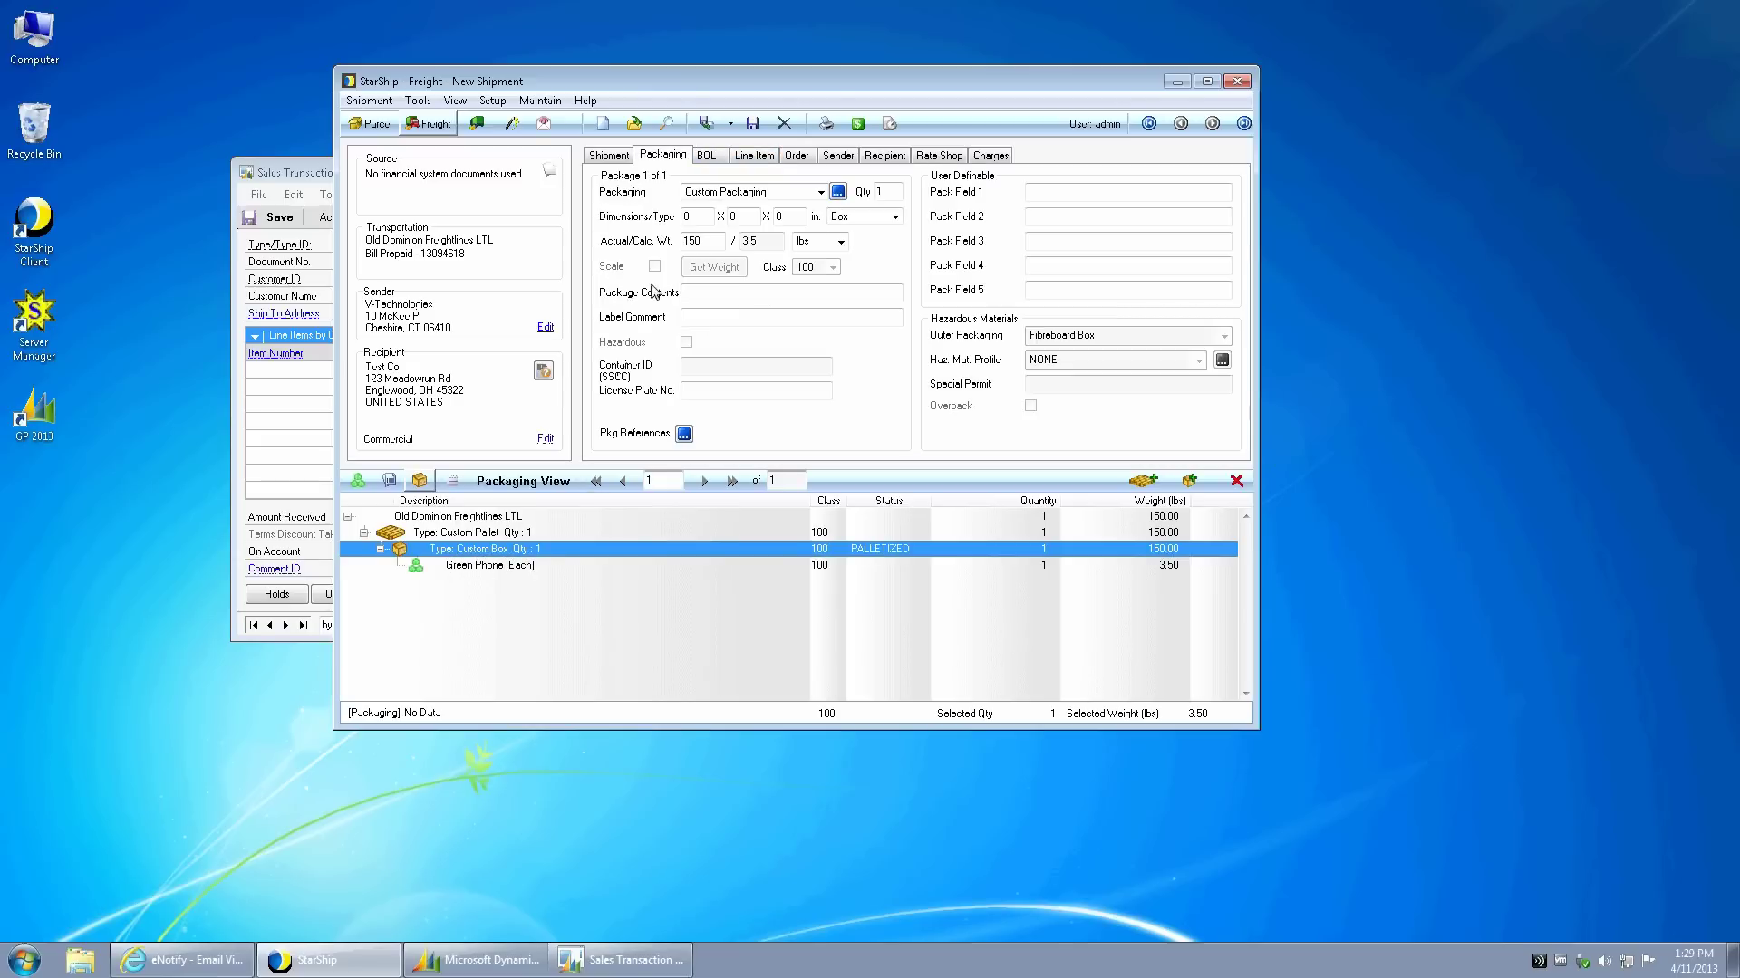
{"action": "left_click", "coordinate": [706, 156]}
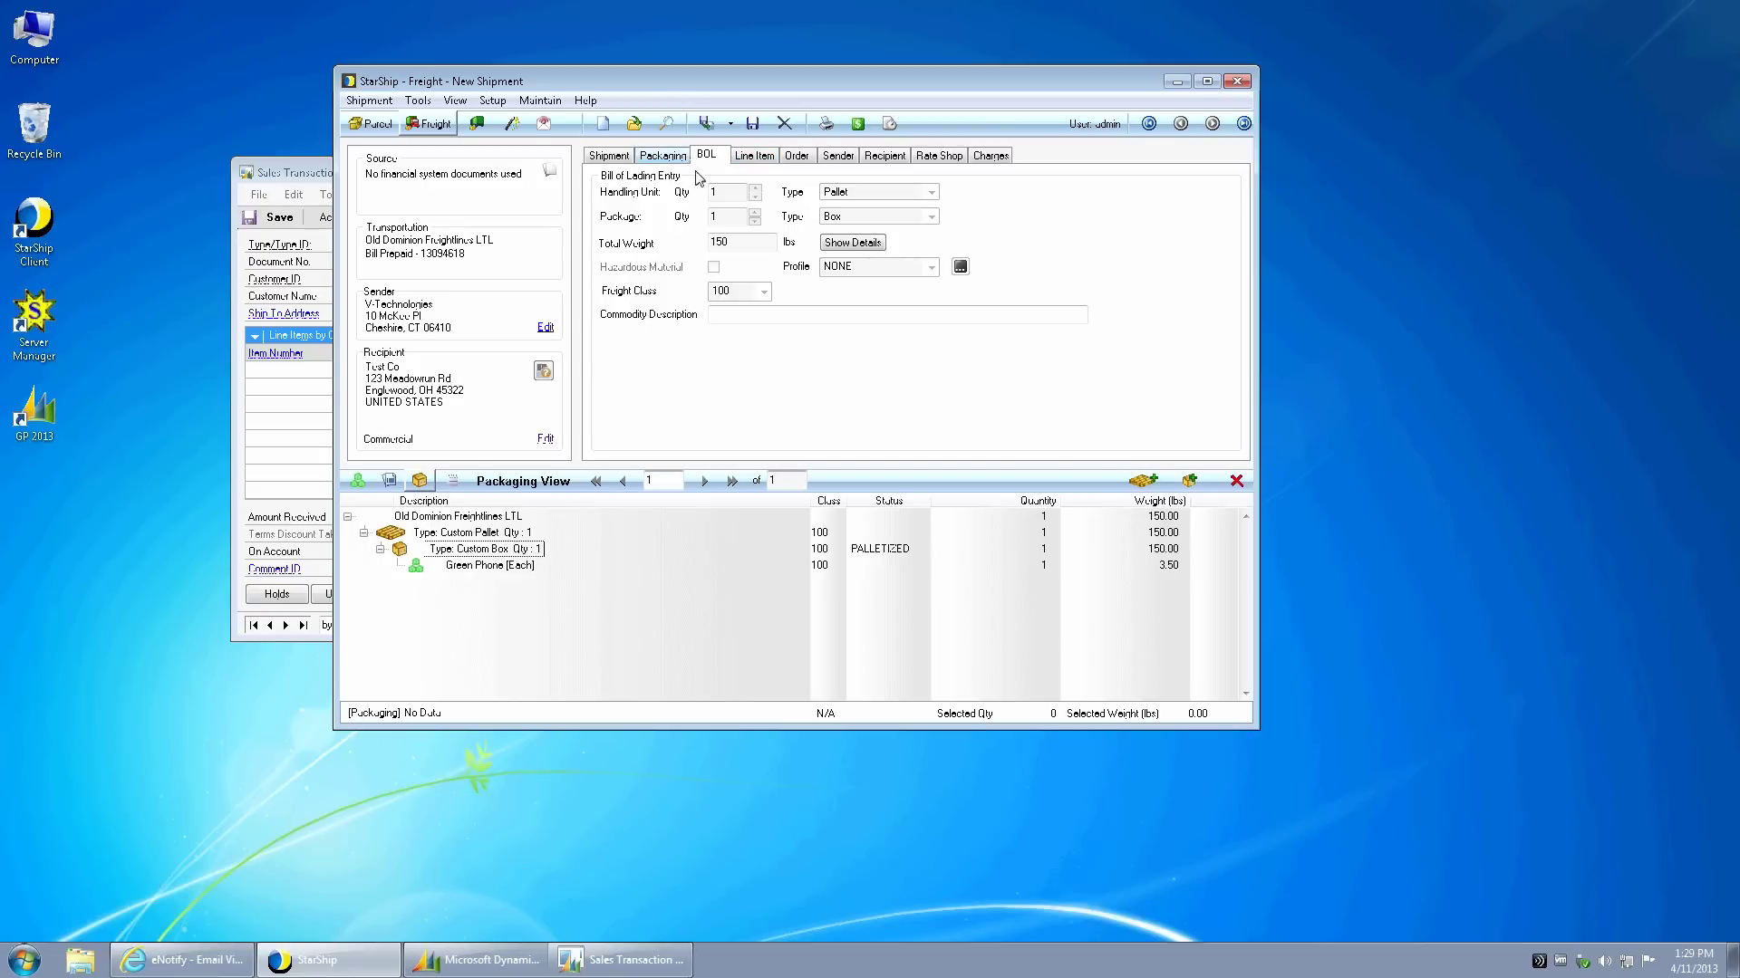
{"action": "left_click", "coordinate": [755, 315]}
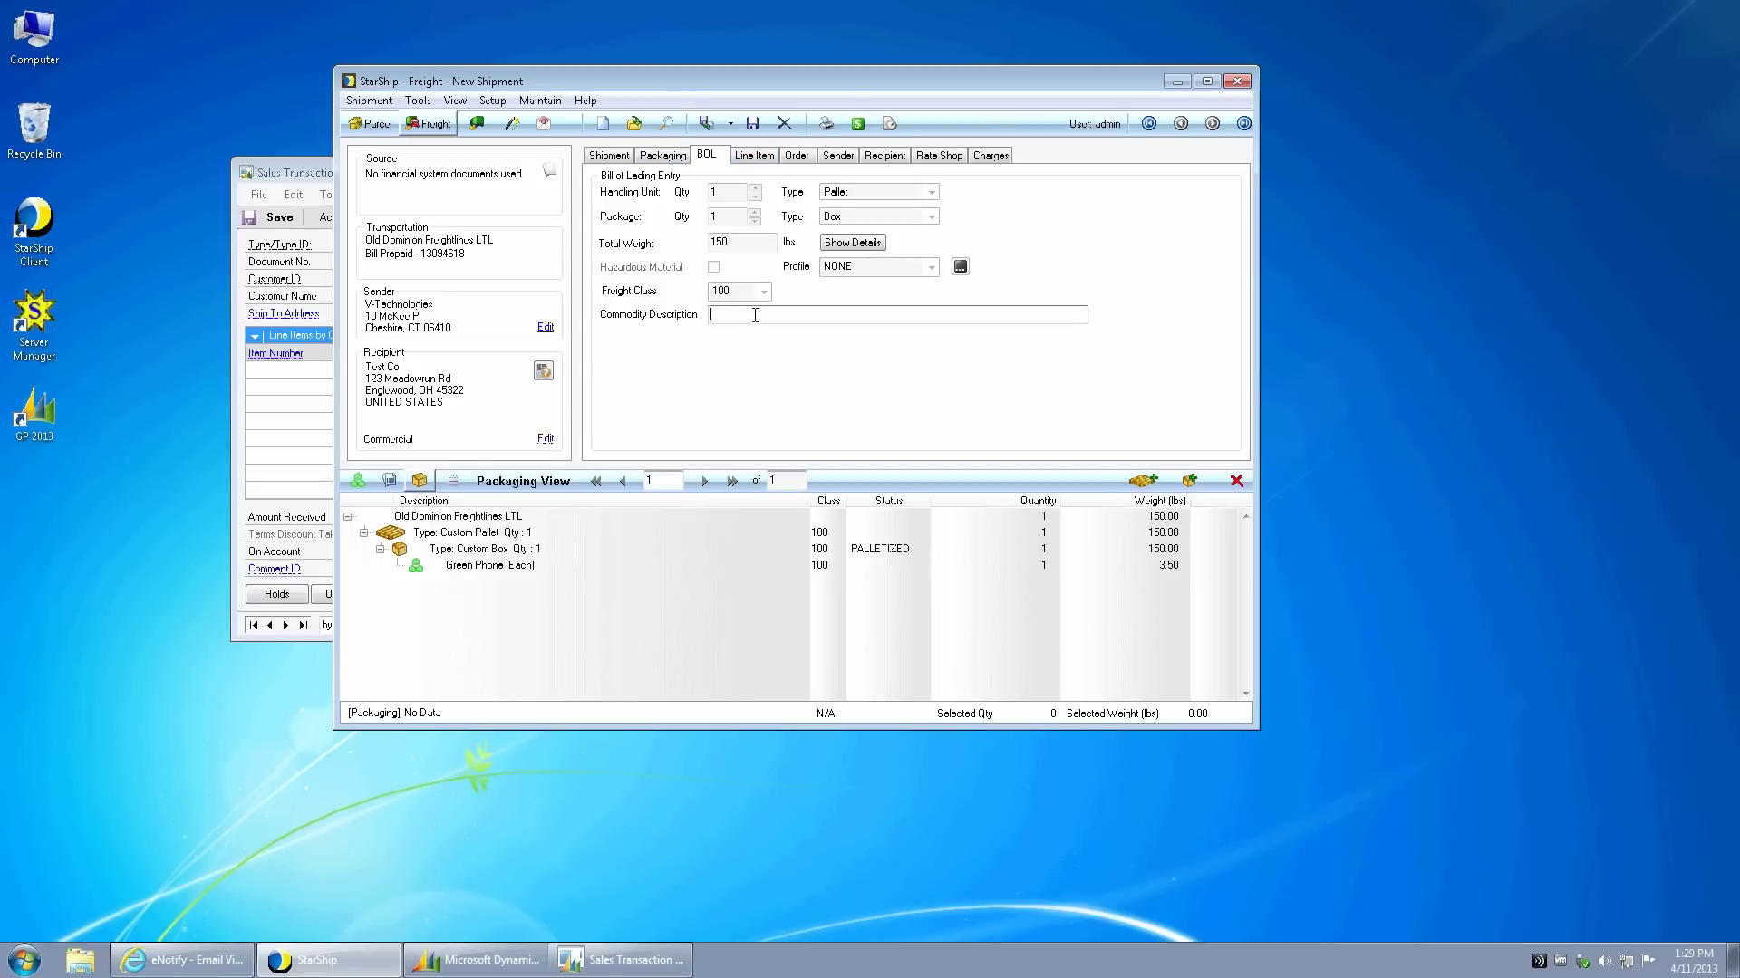
{"action": "type", "text": "Green Phone"}
{"action": "key", "text": "Tab"}
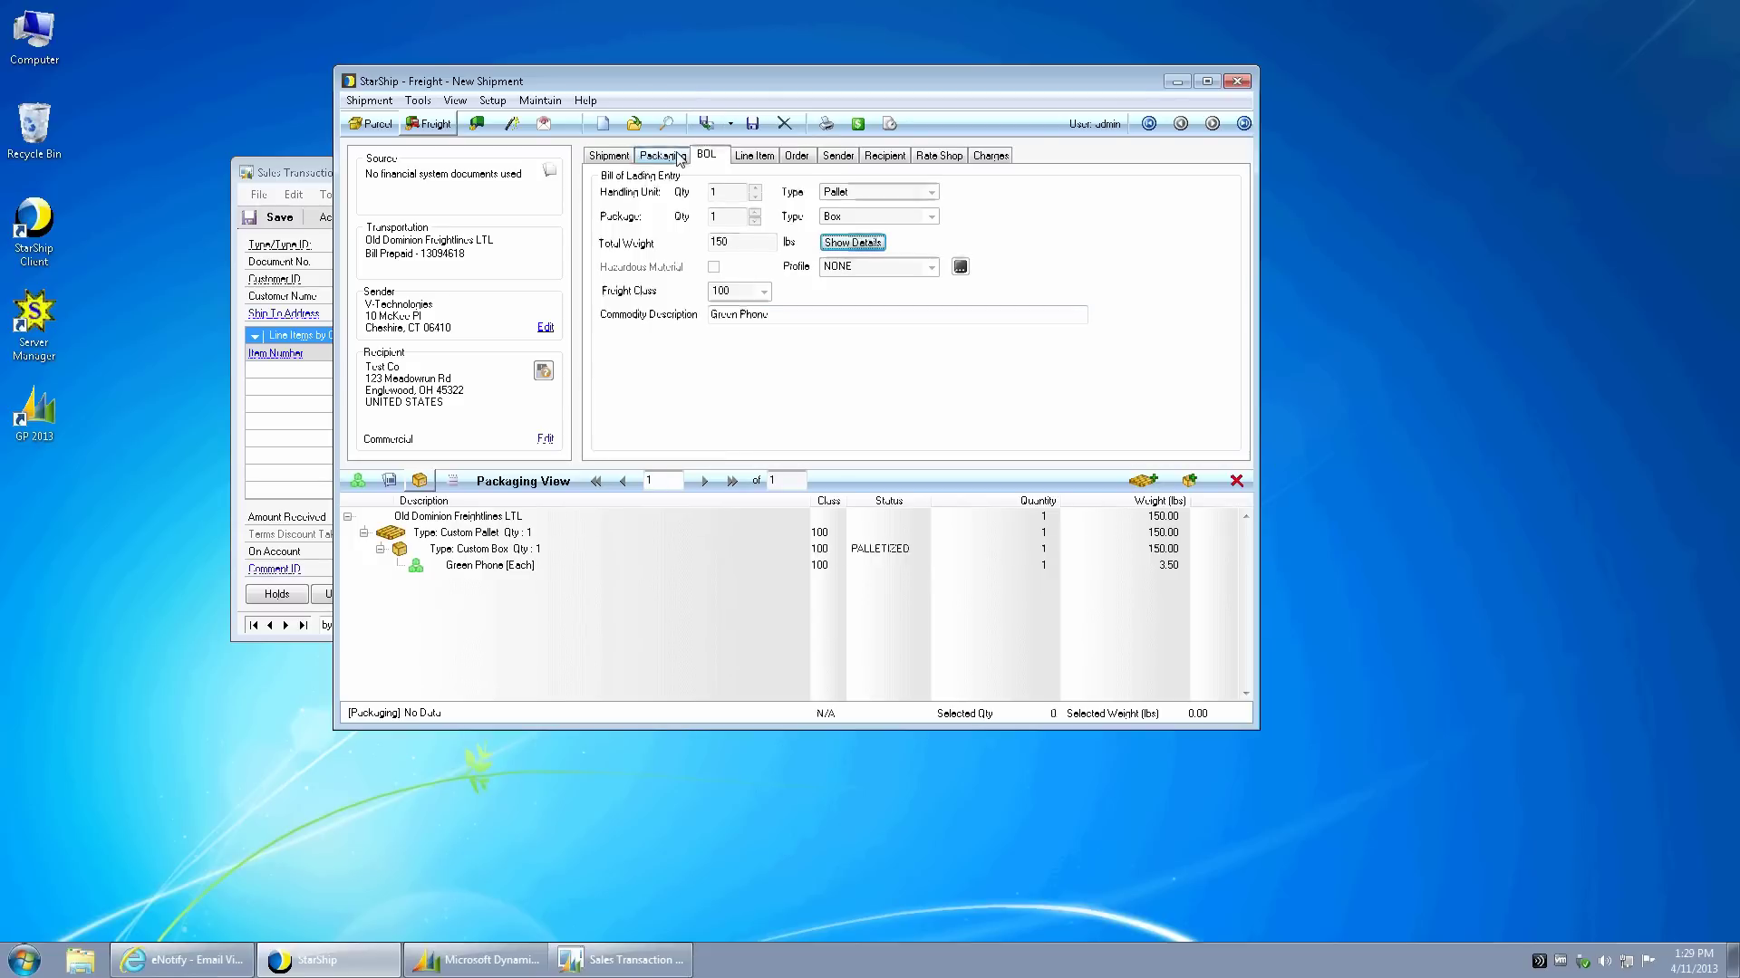
- Enter 'Green Phone' as the custom box's package contents
{"action": "left_click", "coordinate": [678, 157]}
{"action": "left_click", "coordinate": [691, 295]}
{"action": "type", "text": "Green Phone"}
{"action": "key", "text": "Tab"}
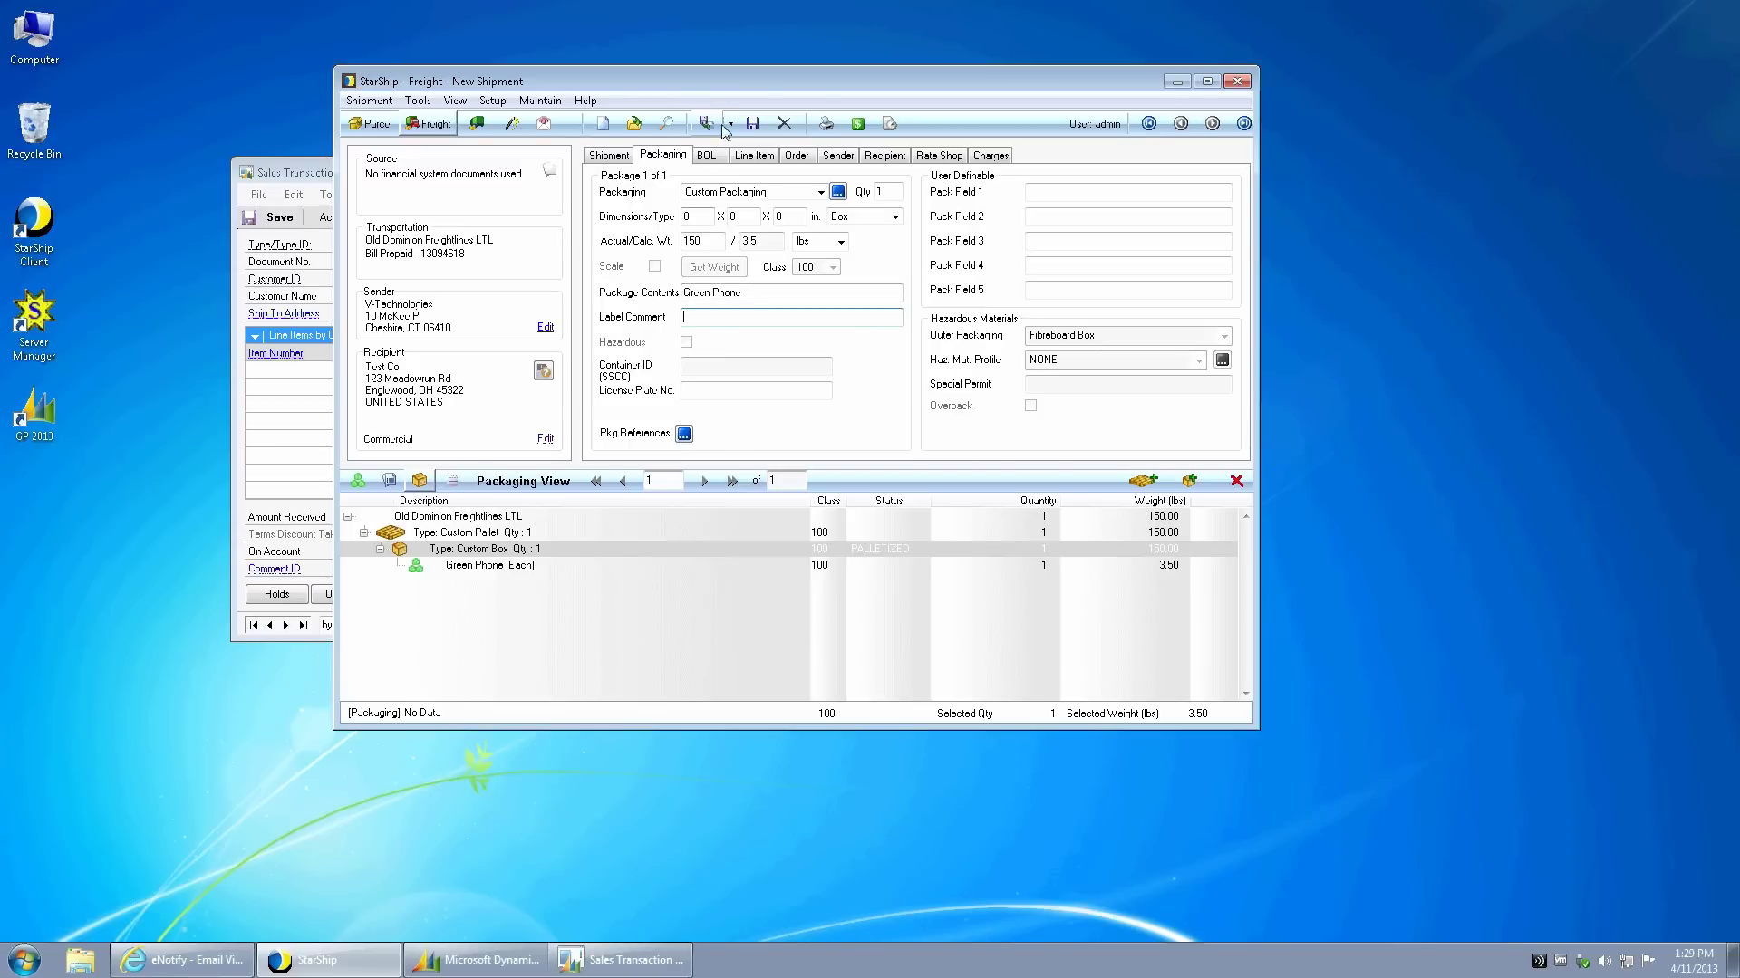
- After the invalid phone failure, start entering recipient Test Co.'s phone number
{"action": "left_click", "coordinate": [720, 126]}
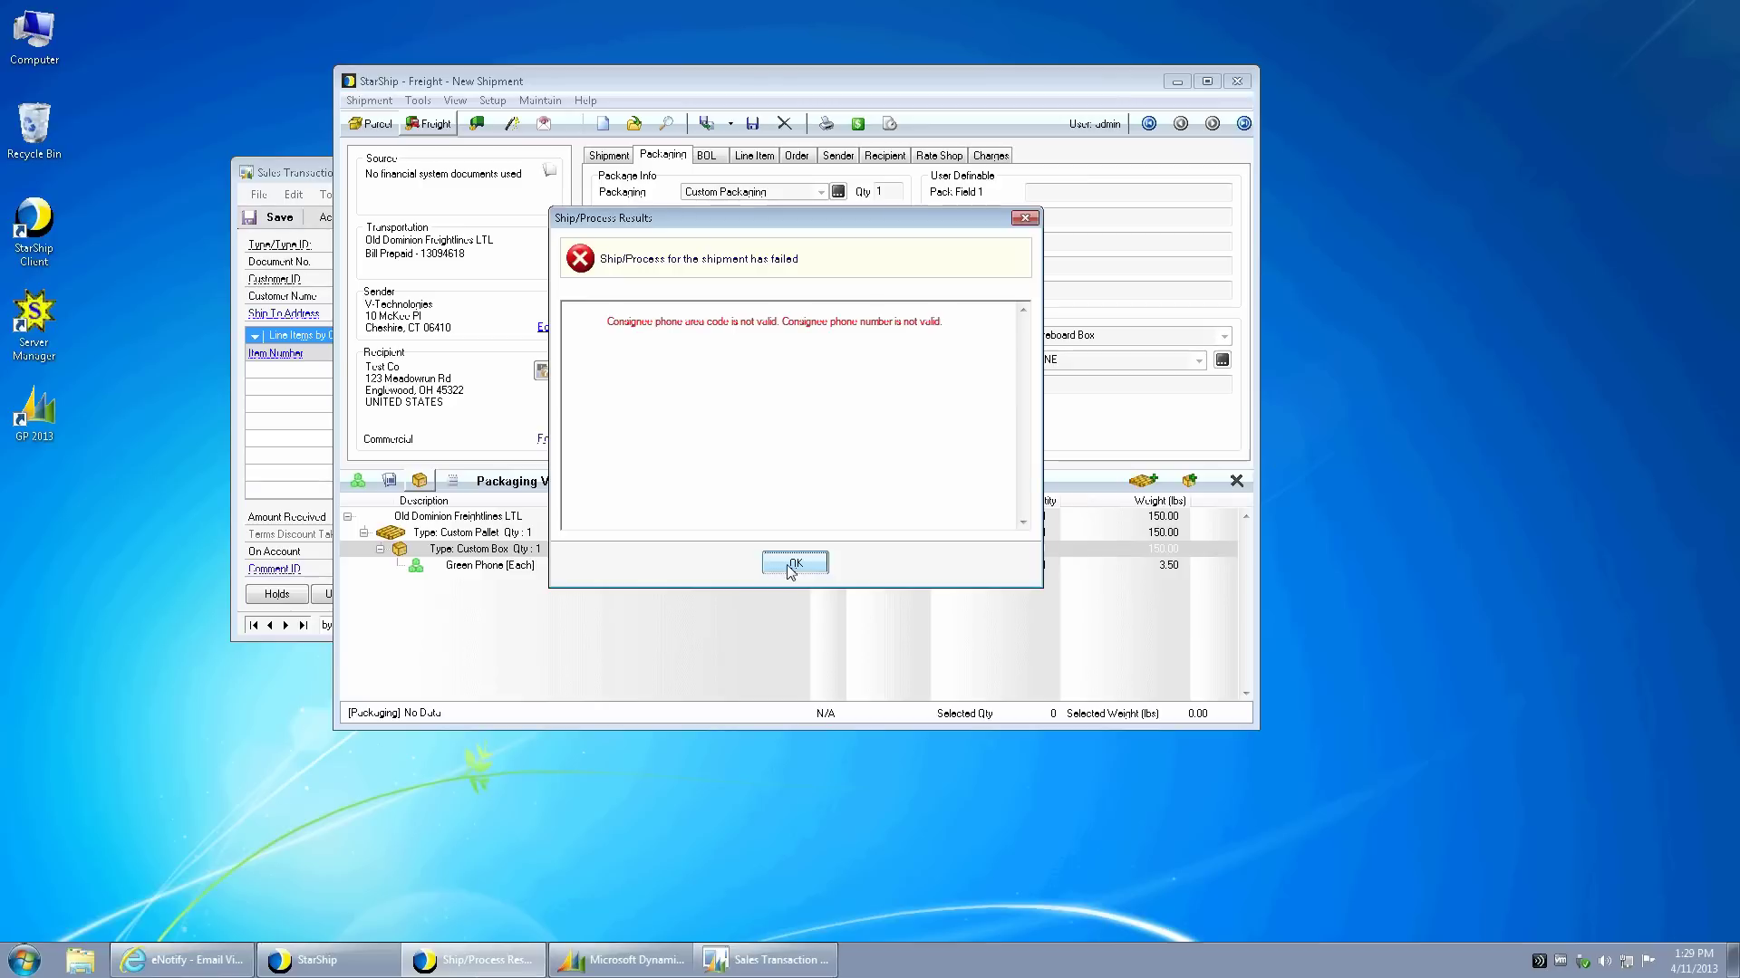
{"action": "left_click", "coordinate": [793, 563]}
{"action": "left_click", "coordinate": [883, 156]}
{"action": "left_click", "coordinate": [724, 436]}
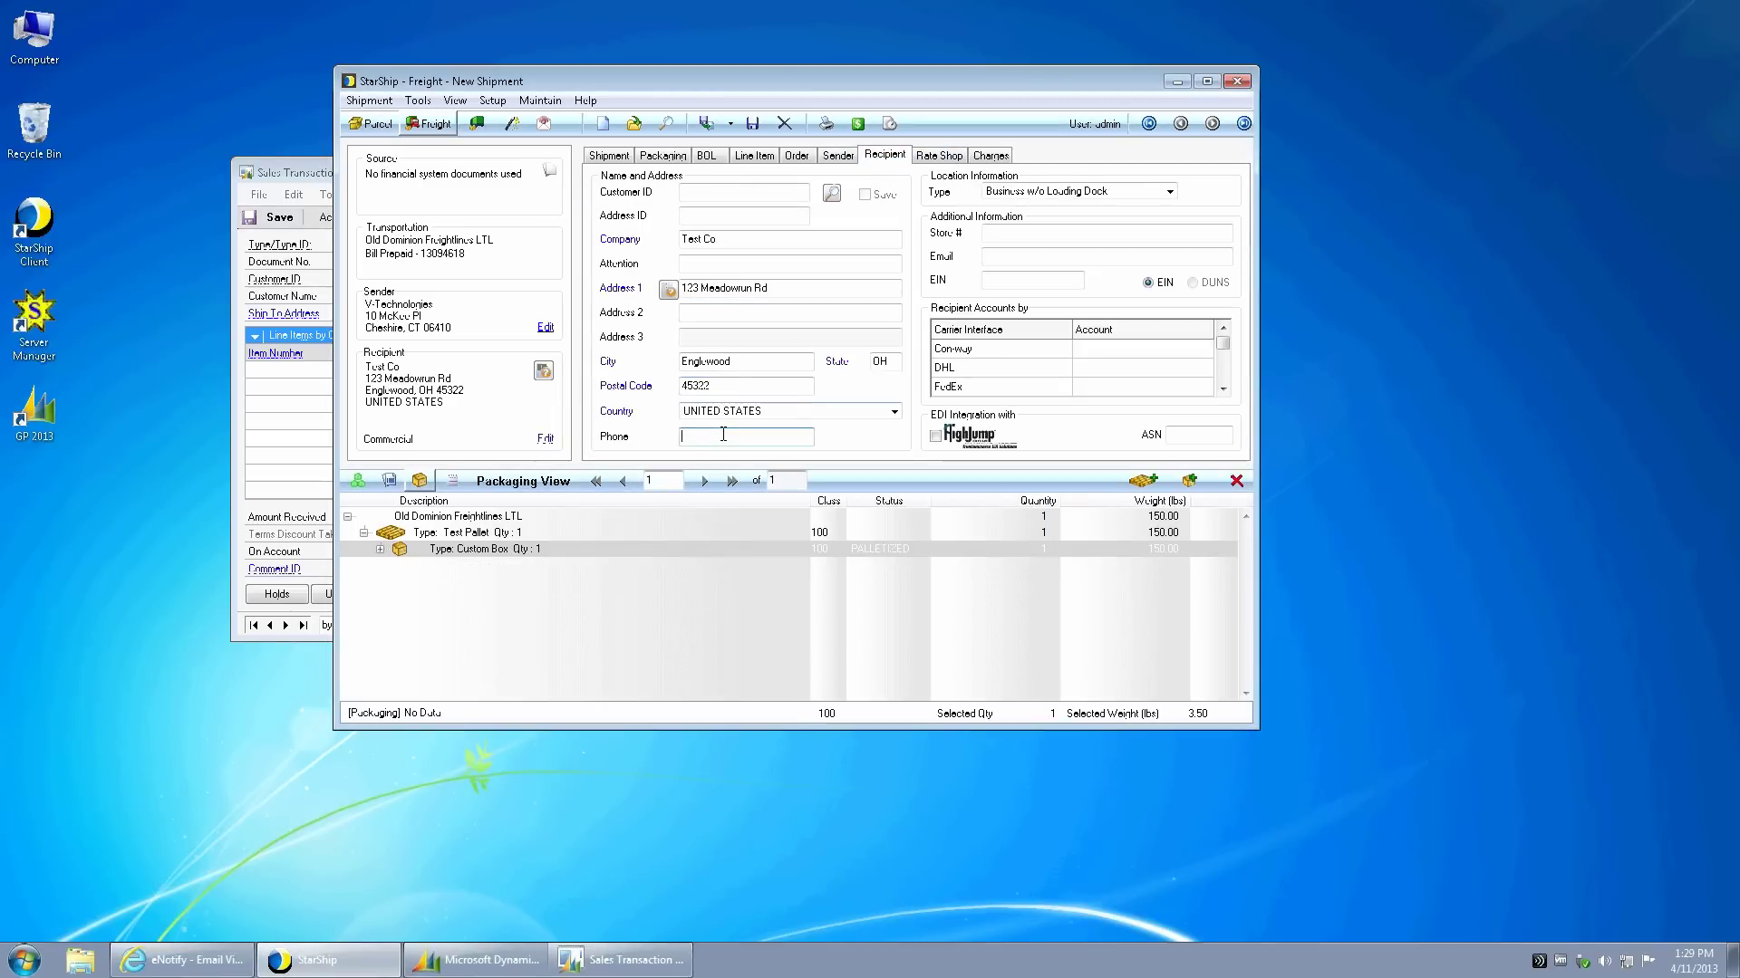
- Process the shipment, review the Old Dominion Straight Bill of Lading preview, then close it
{"action": "left_click", "coordinate": [706, 123]}
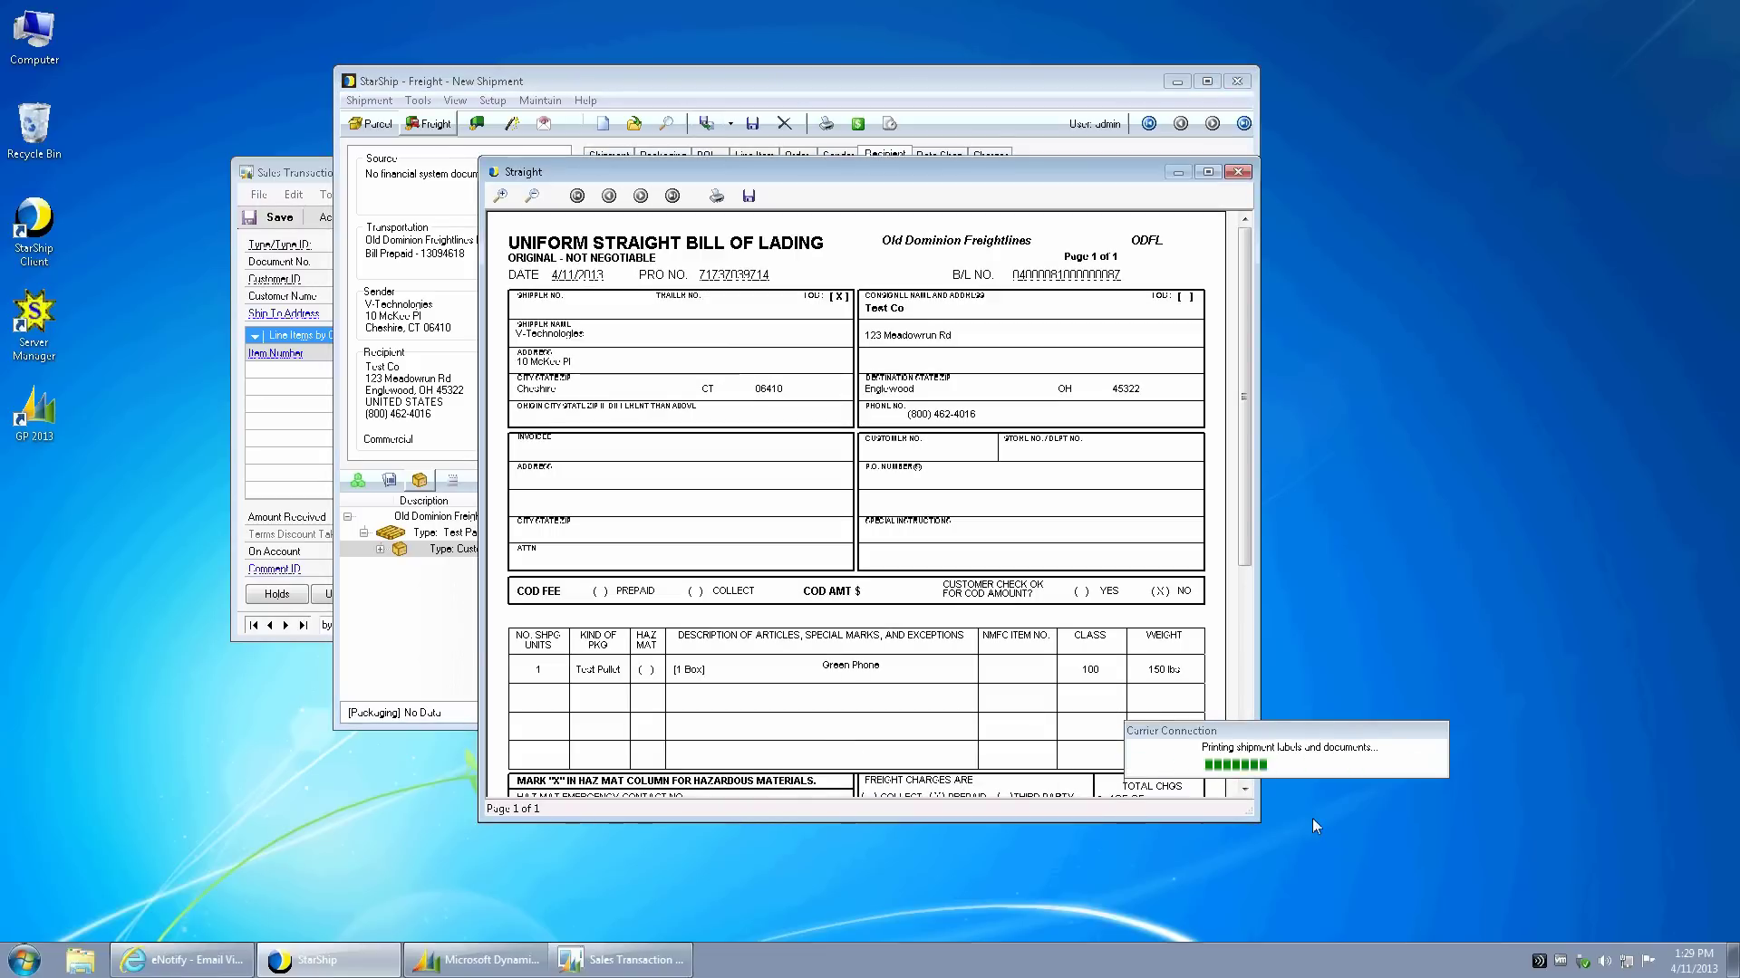
{"action": "left_click_drag", "start_coordinate": [1255, 815], "coordinate": [1263, 816]}
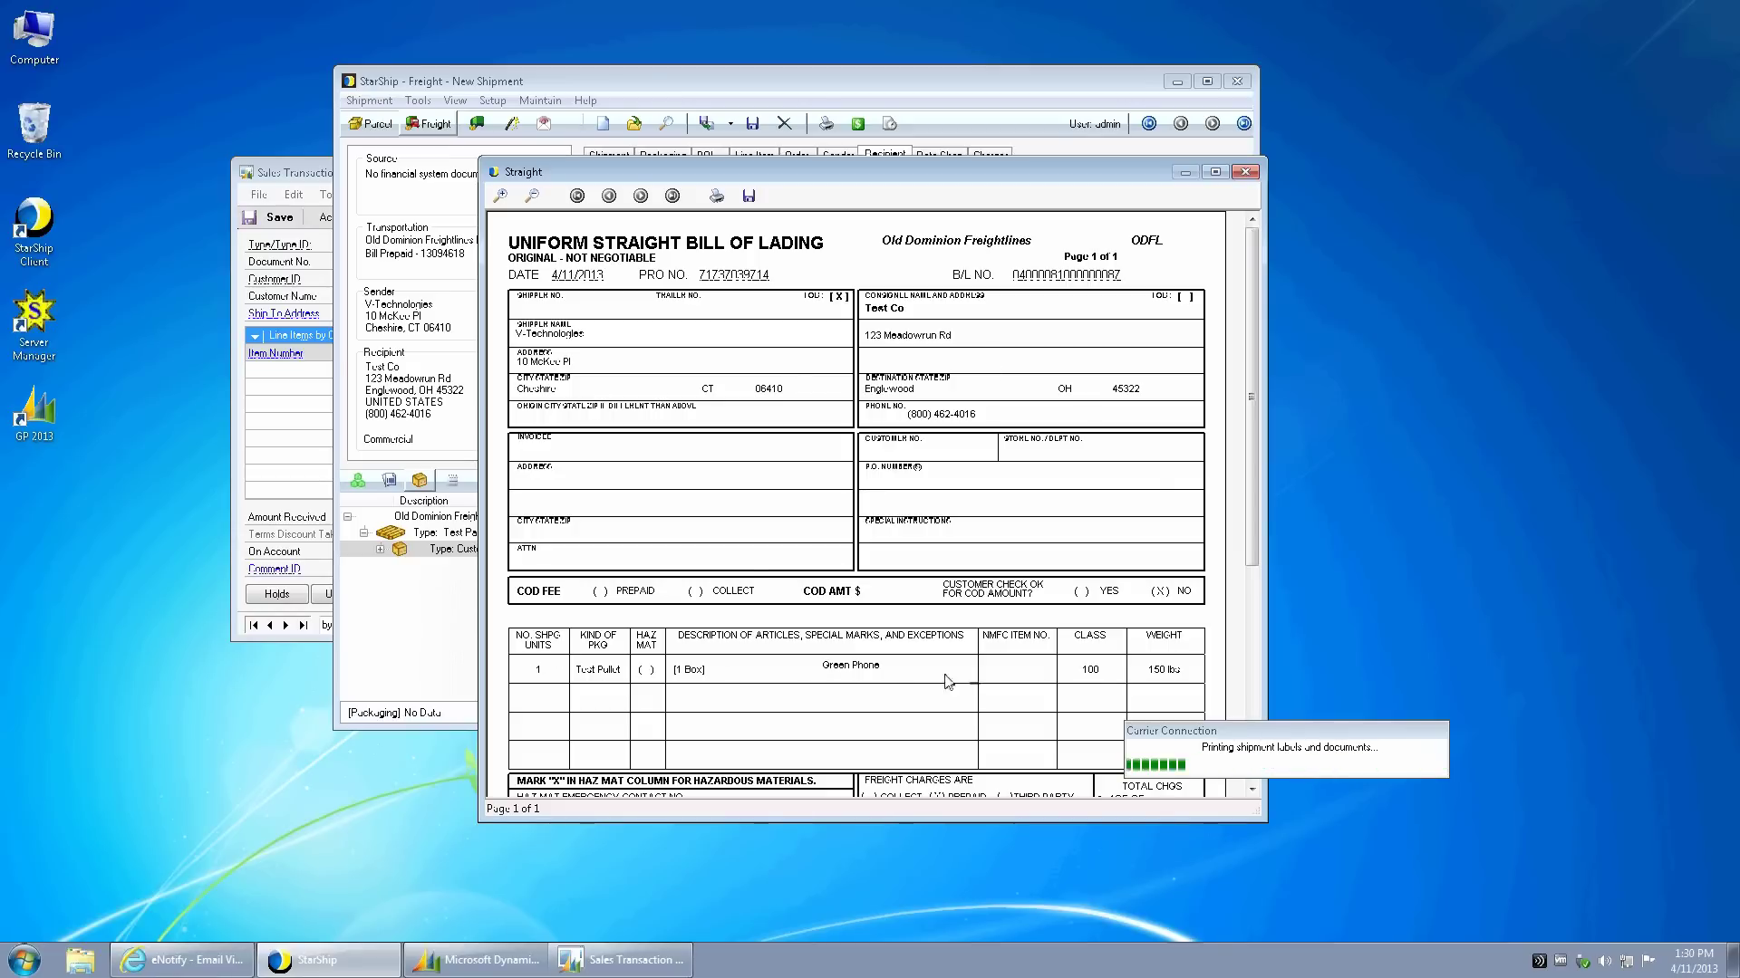
{"action": "left_click_drag", "start_coordinate": [1252, 470], "coordinate": [1254, 631]}
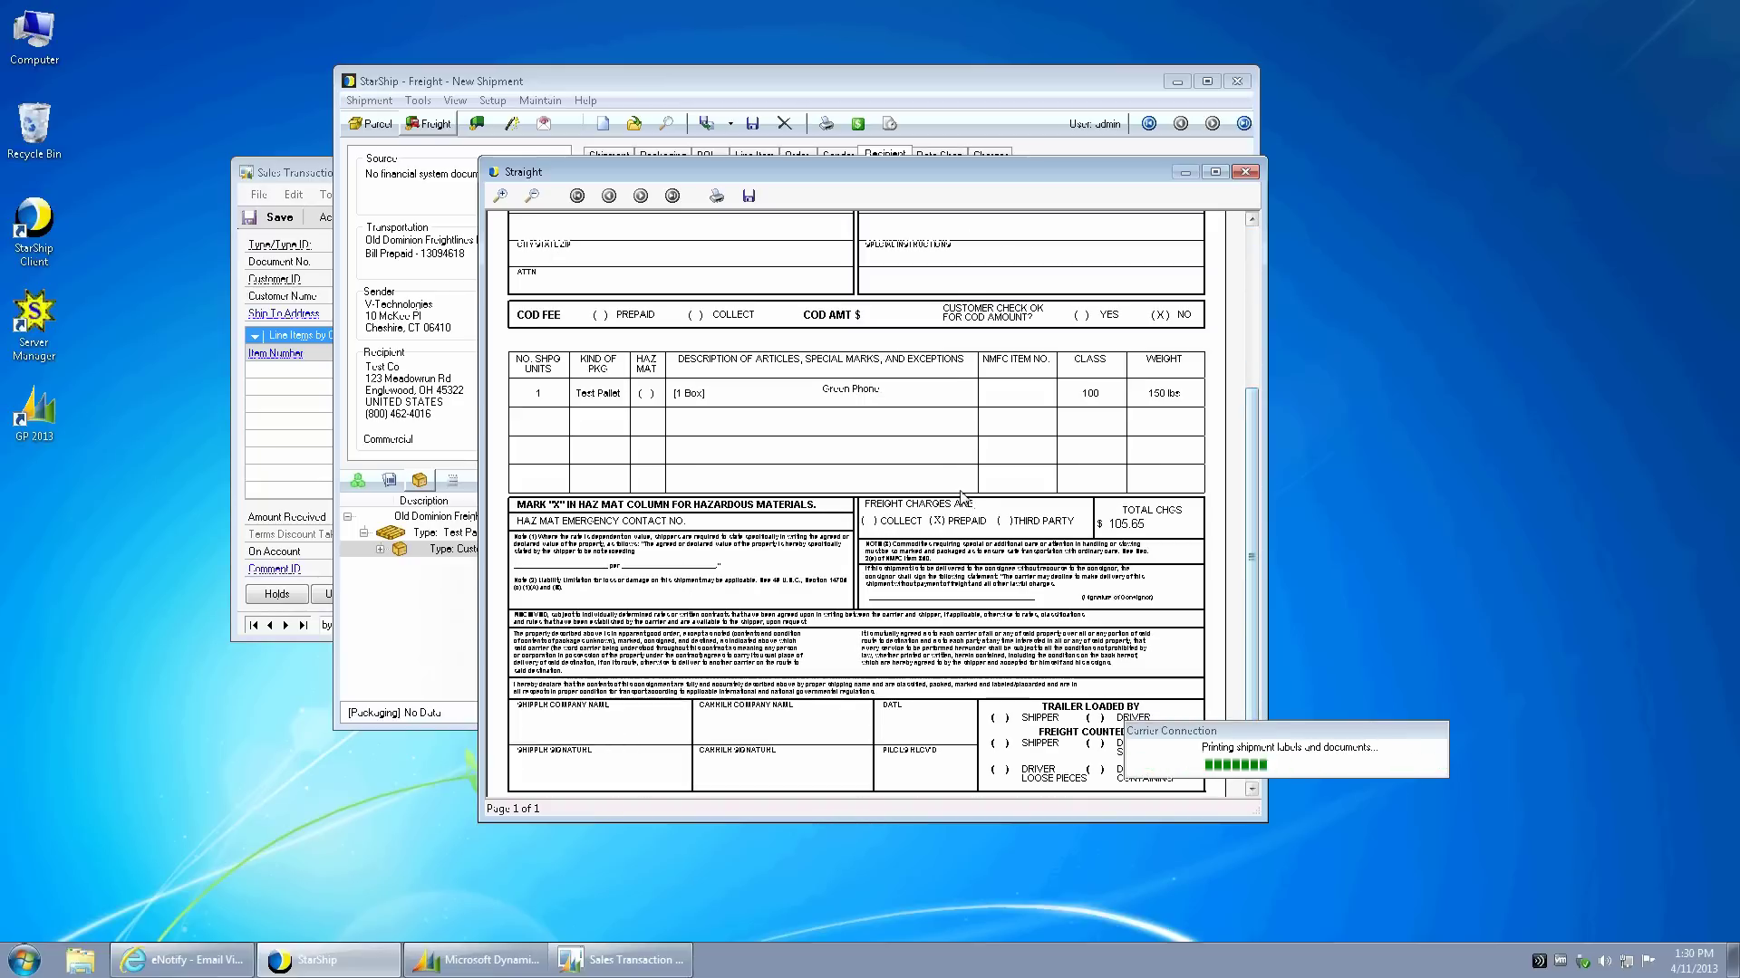
{"action": "left_click_drag", "start_coordinate": [1250, 433], "coordinate": [1247, 262]}
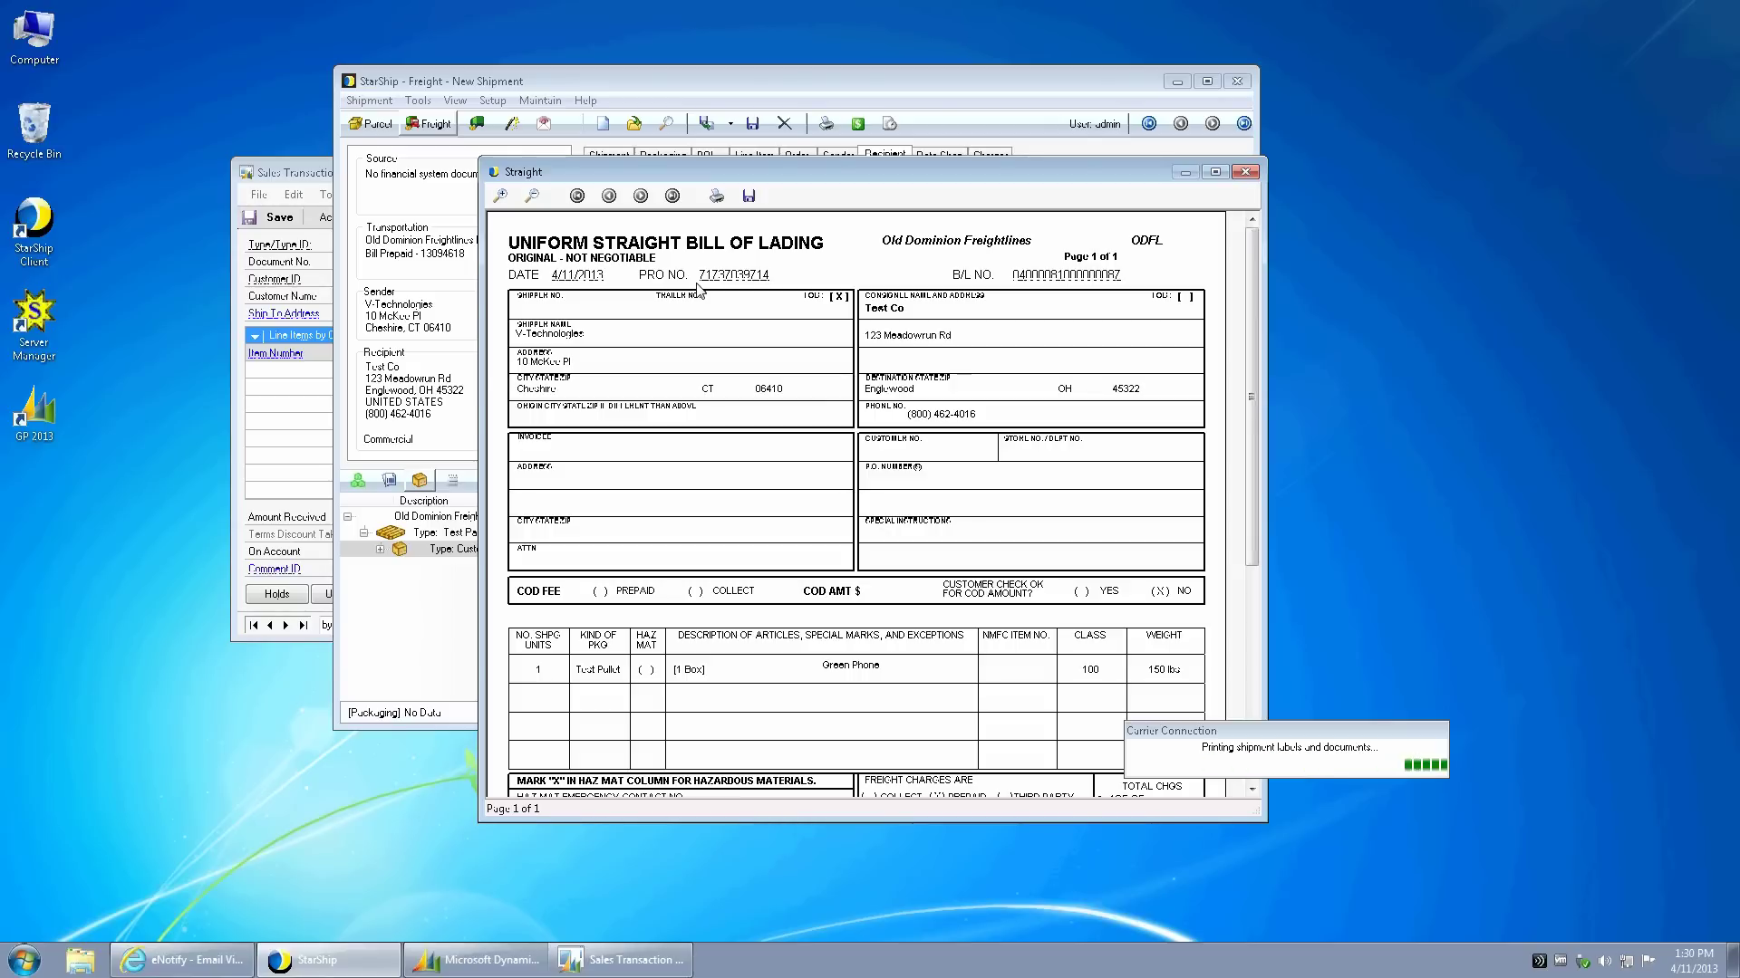
{"action": "left_click", "coordinate": [1245, 172]}
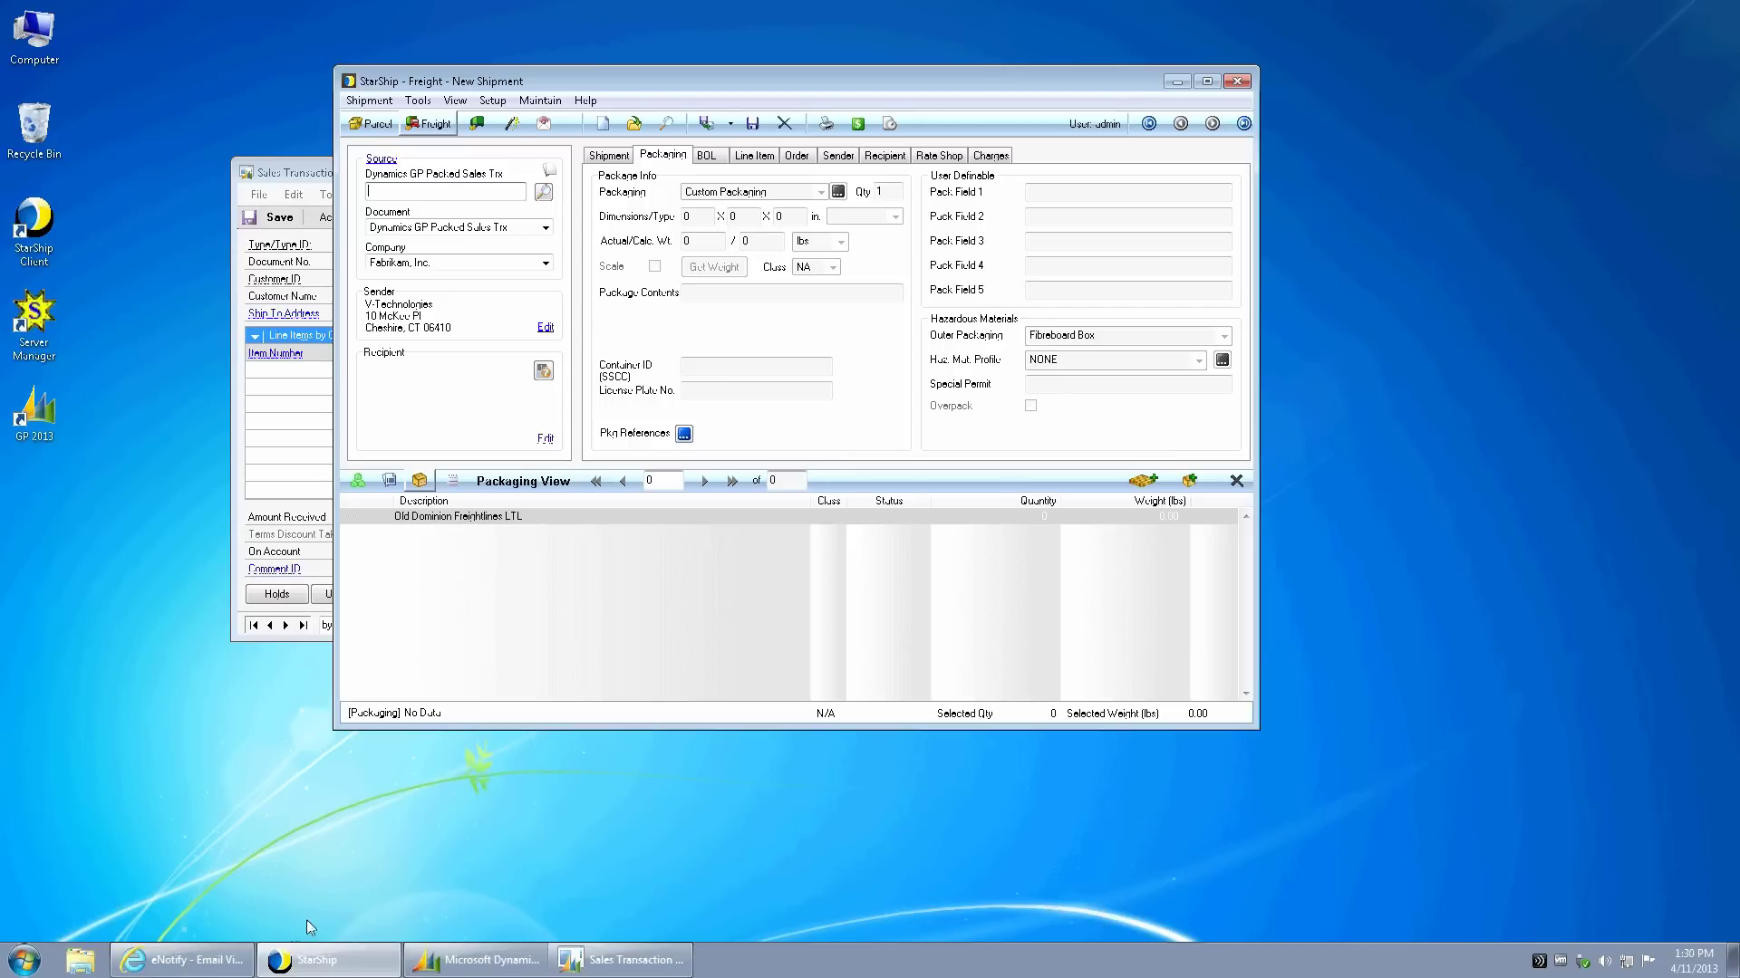
- From the blank freight shipment screen, go to the Setup menu
{"action": "mouse_move", "coordinate": [186, 960]}
{"action": "left_click", "coordinate": [492, 101]}
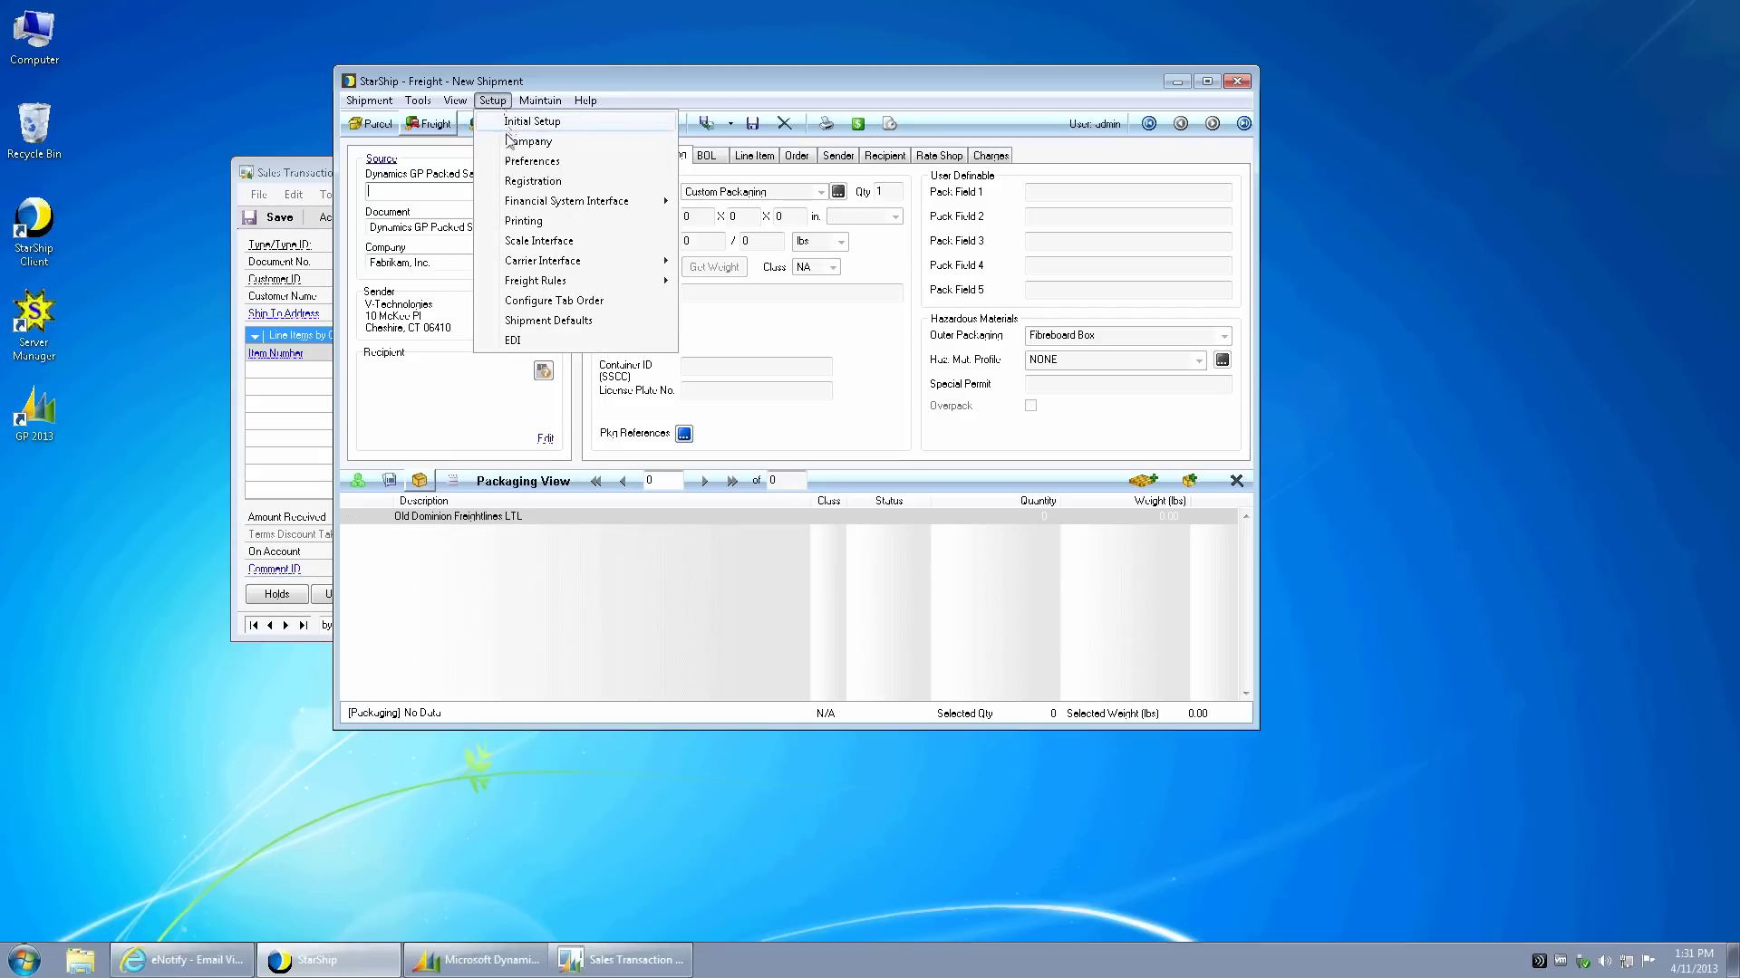
{"action": "left_click", "coordinate": [512, 222]}
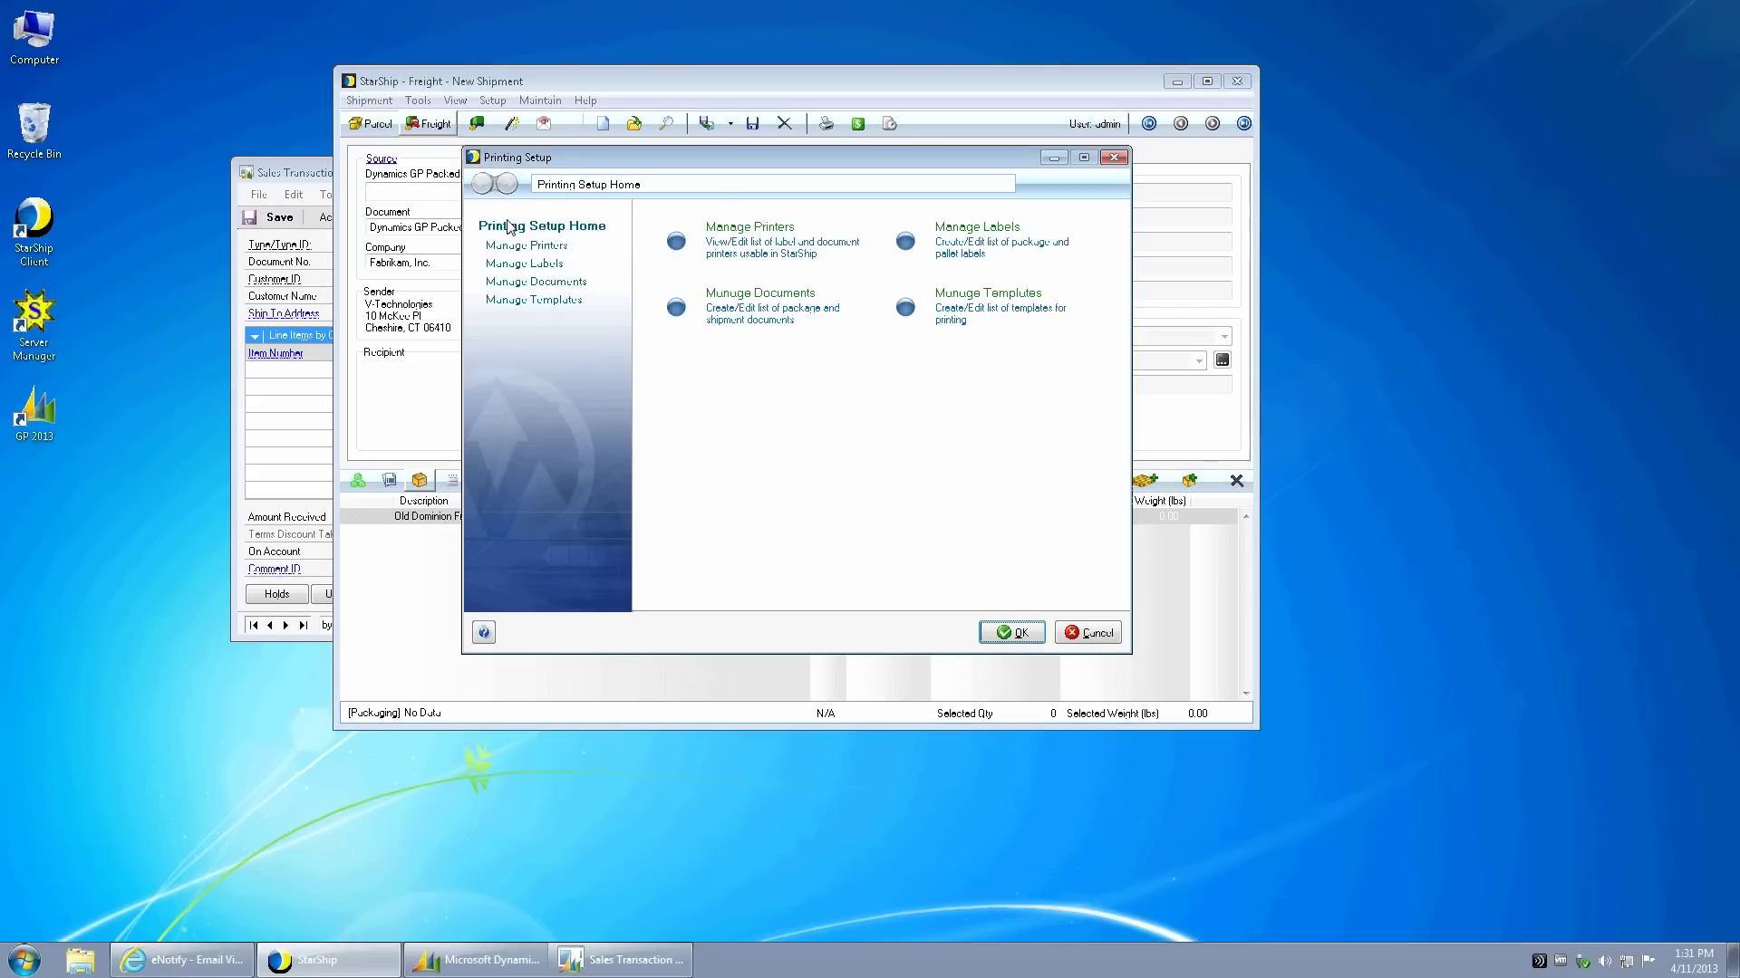
{"action": "left_click", "coordinate": [513, 264]}
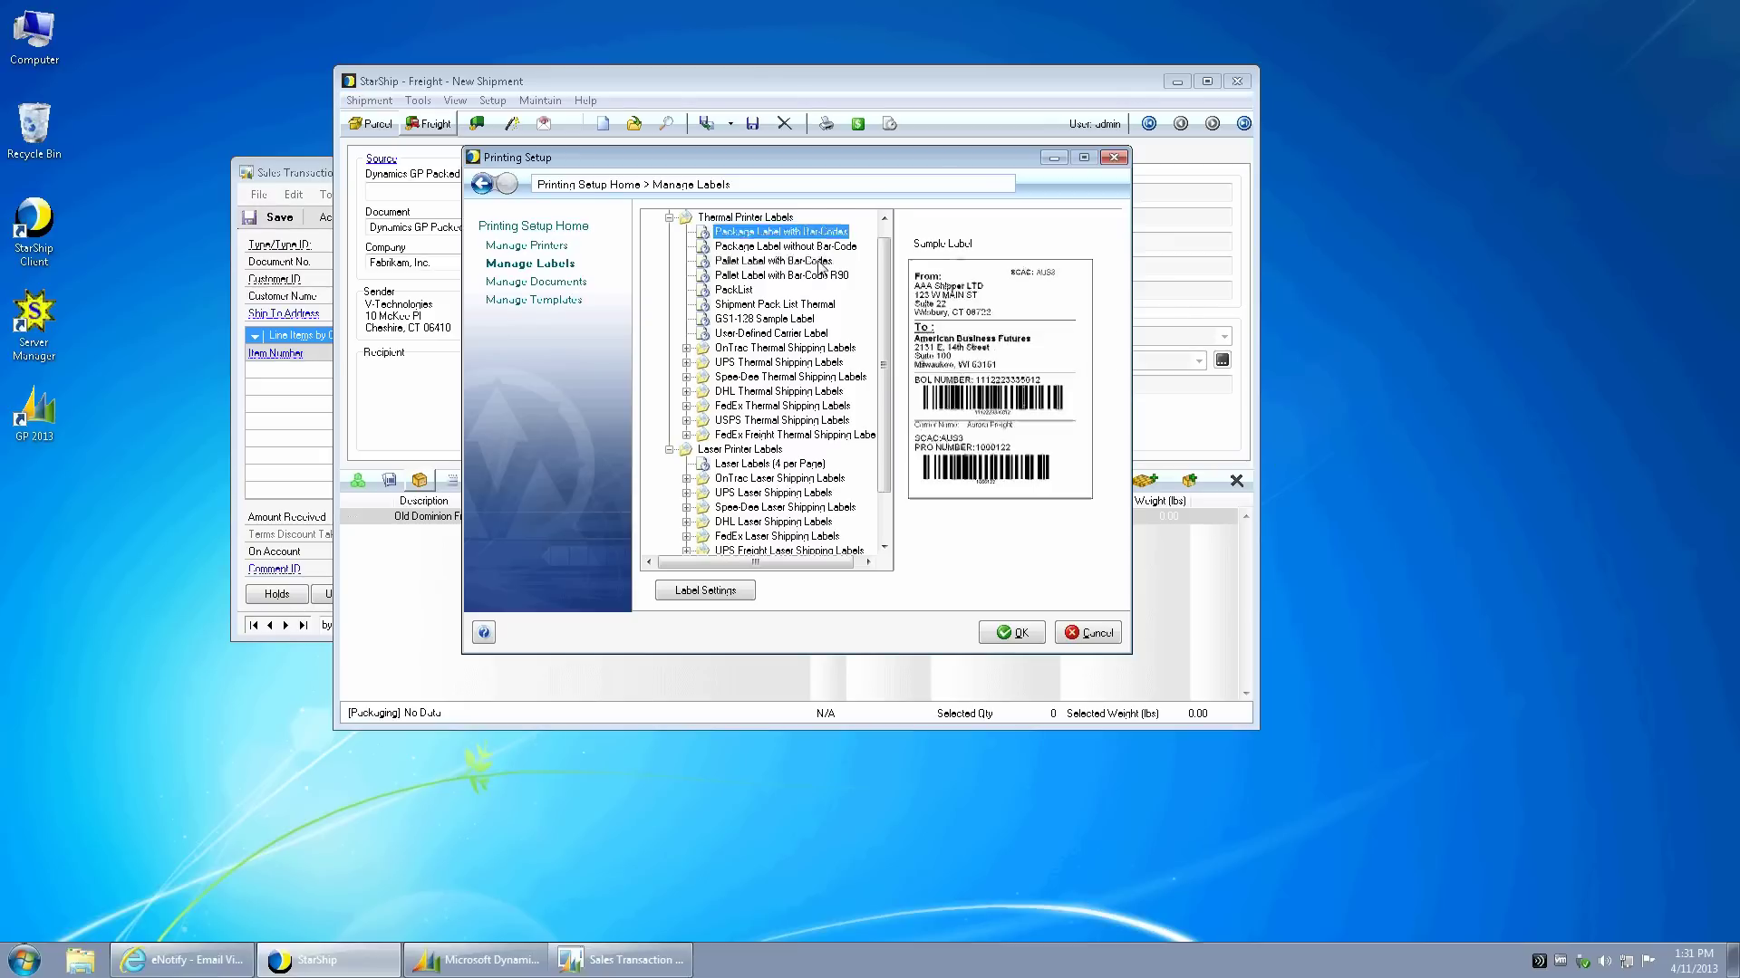
{"action": "left_click", "coordinate": [821, 264]}
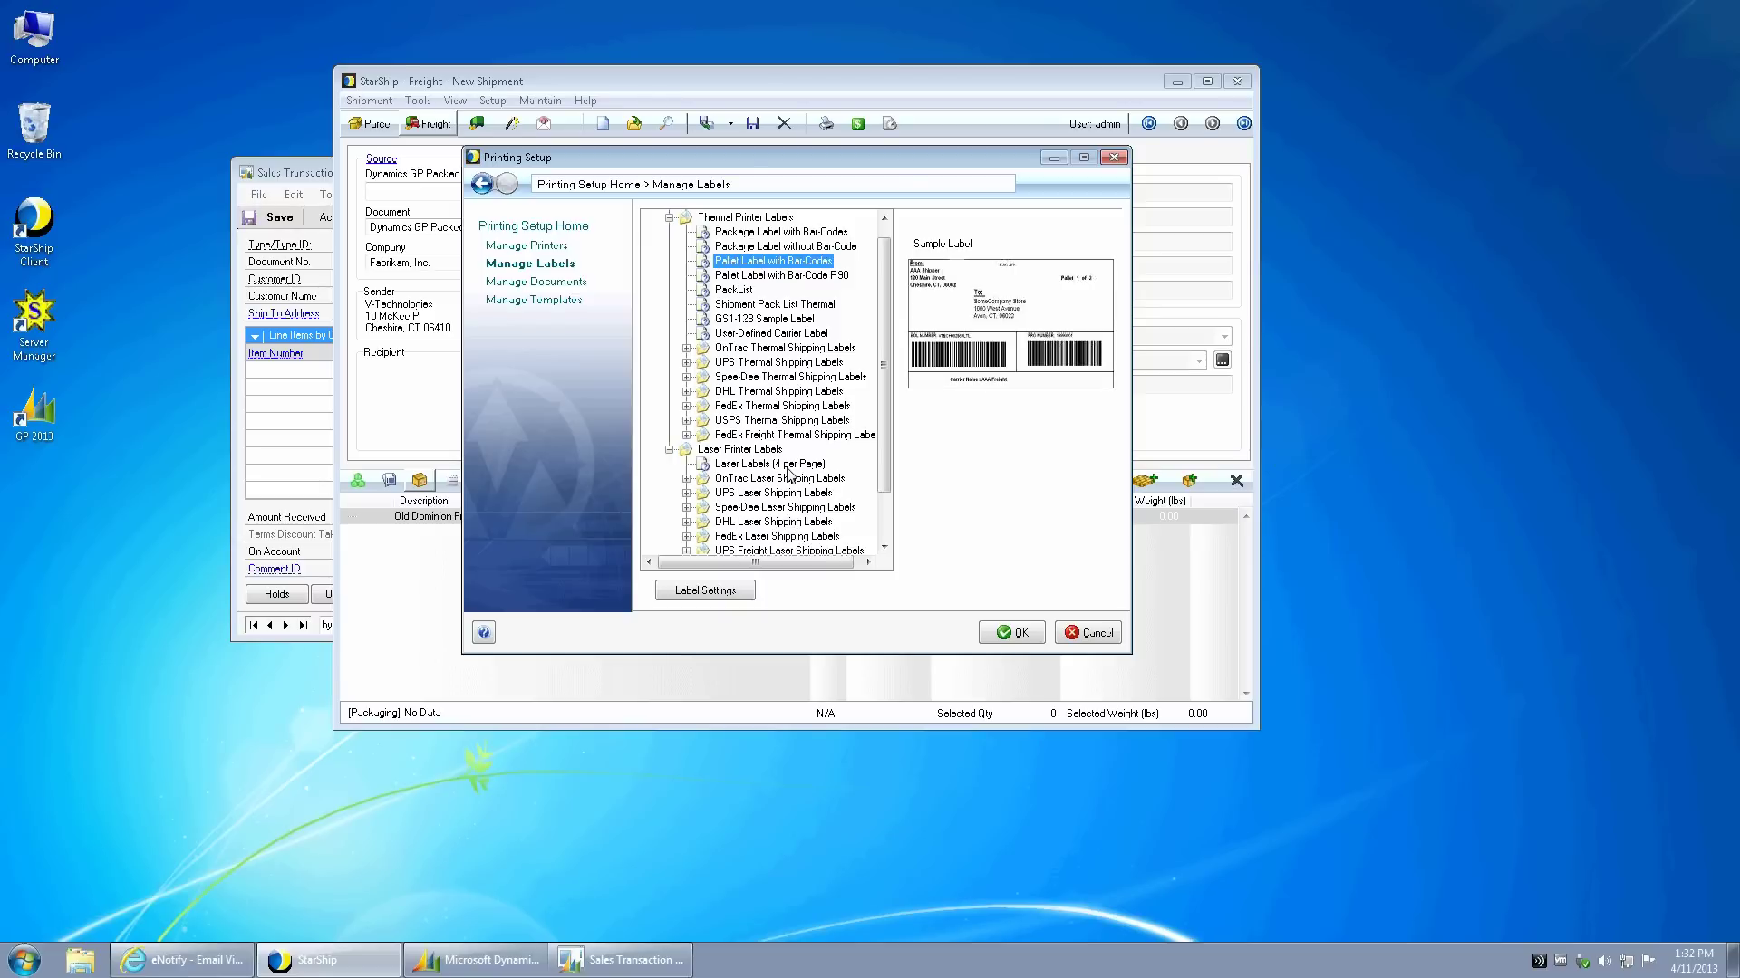
{"action": "left_click", "coordinate": [1113, 158]}
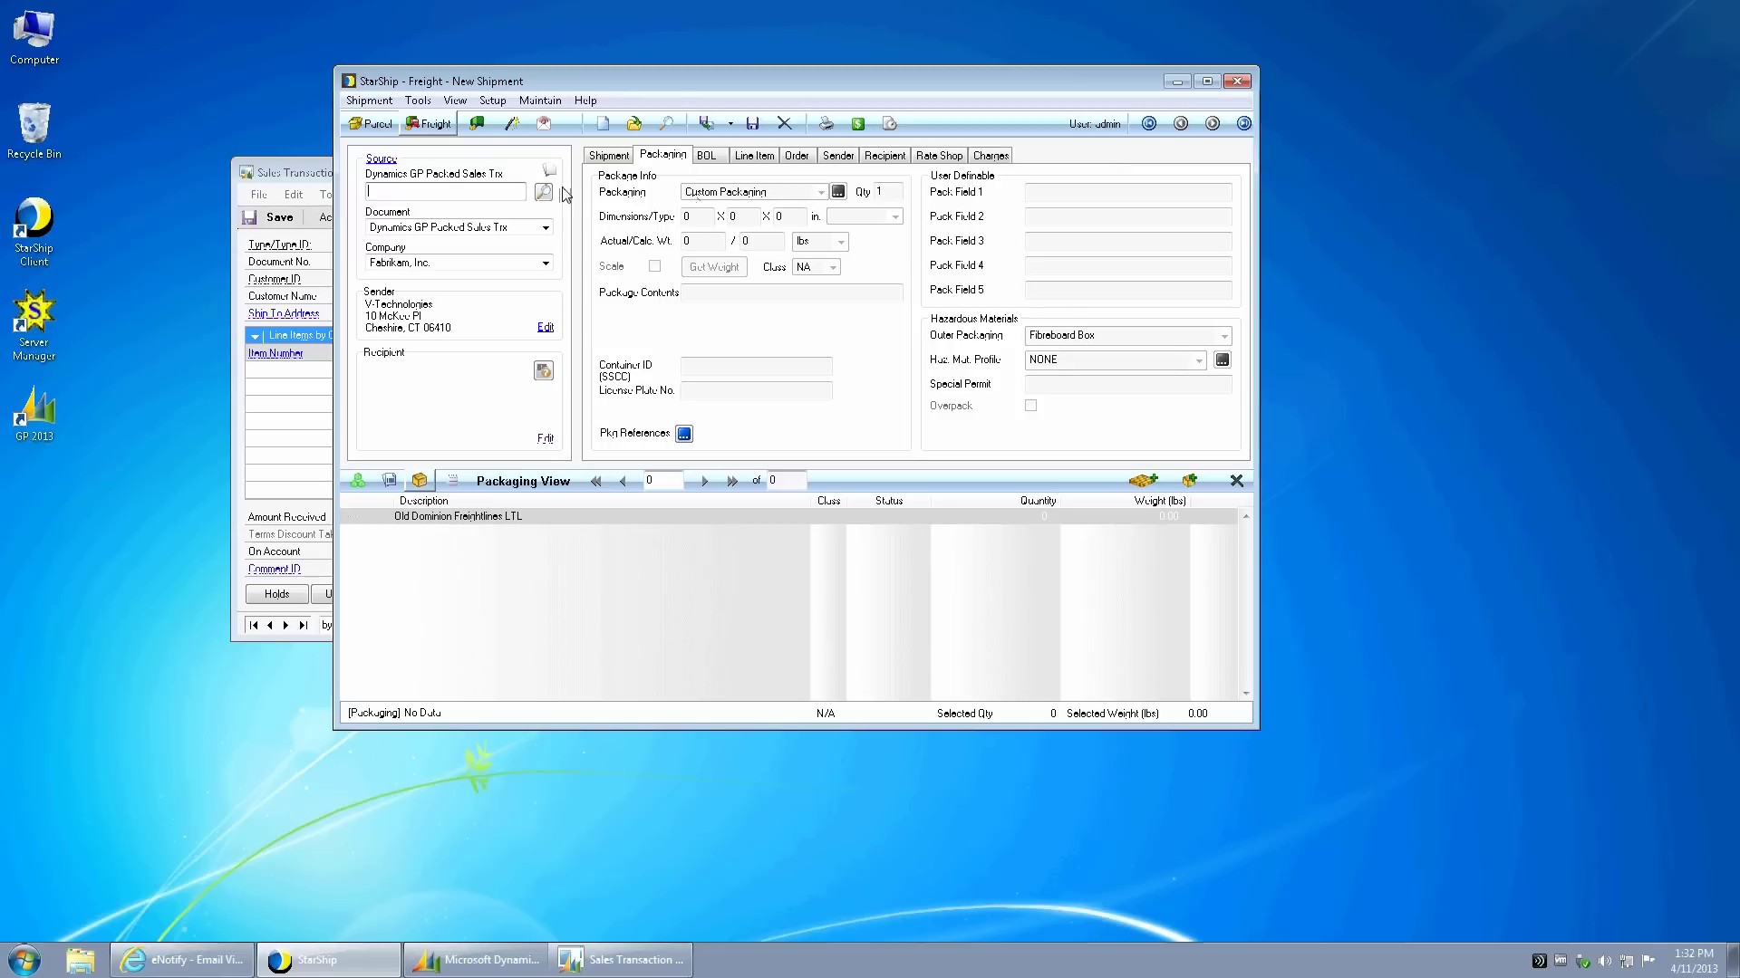
{"action": "left_click", "coordinate": [540, 101]}
{"action": "left_click", "coordinate": [567, 141]}
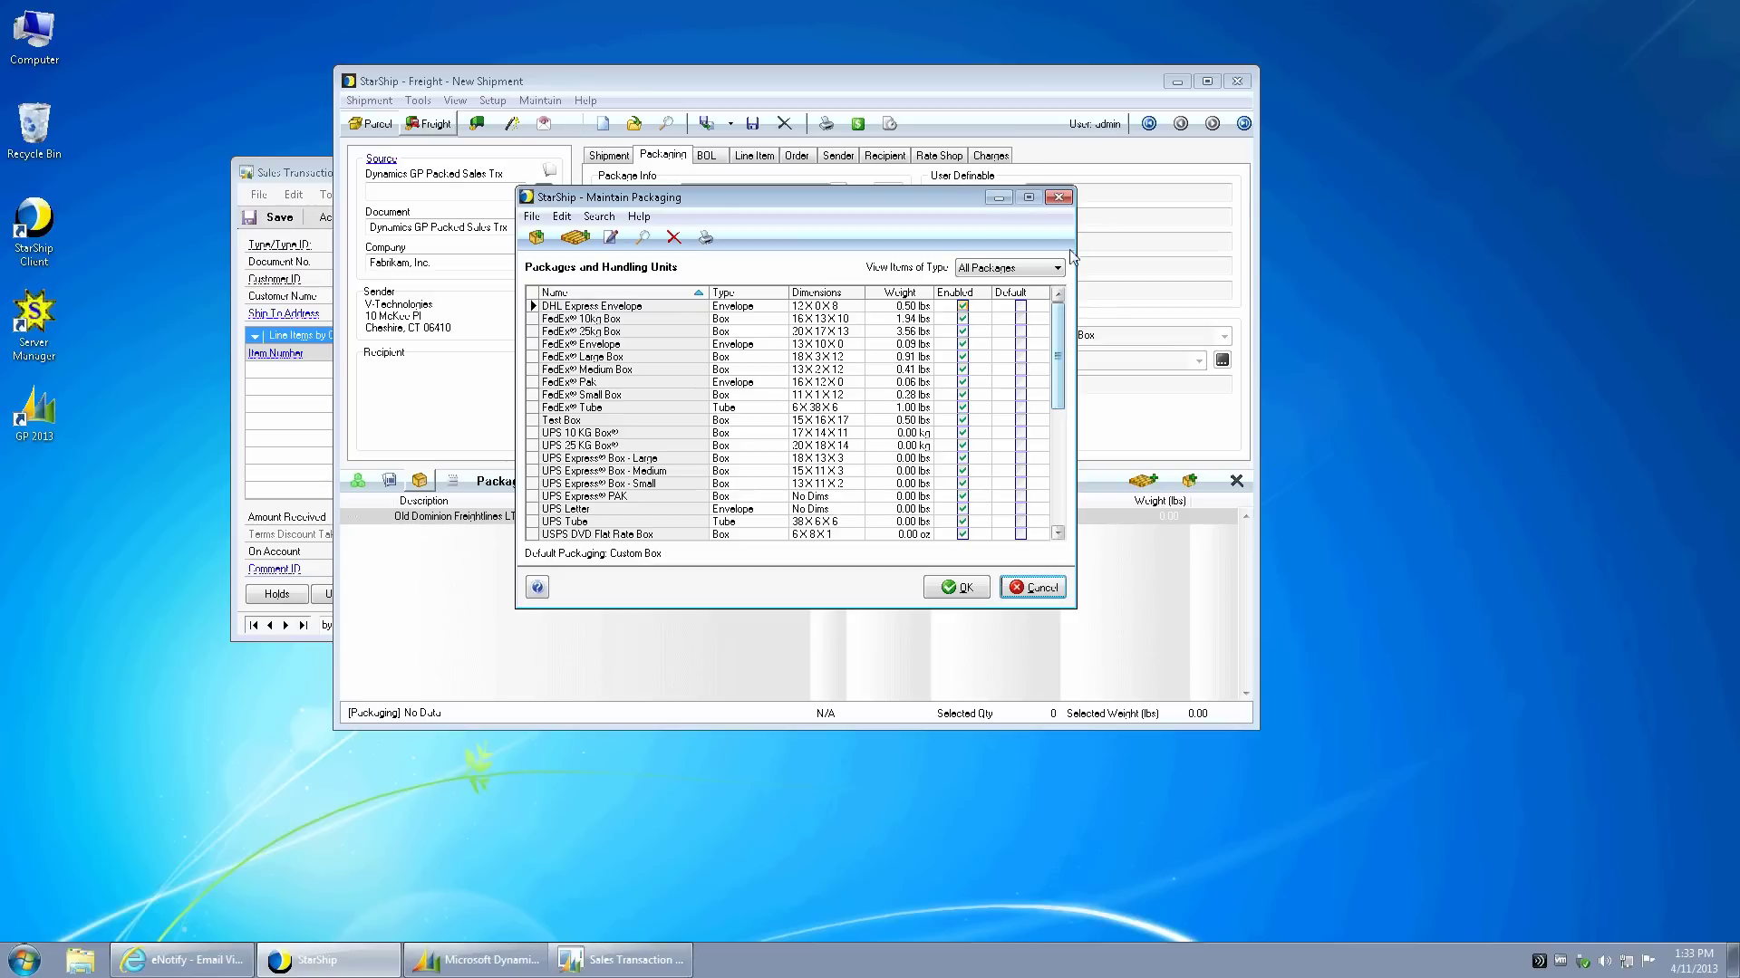
{"action": "left_click", "coordinate": [1057, 198]}
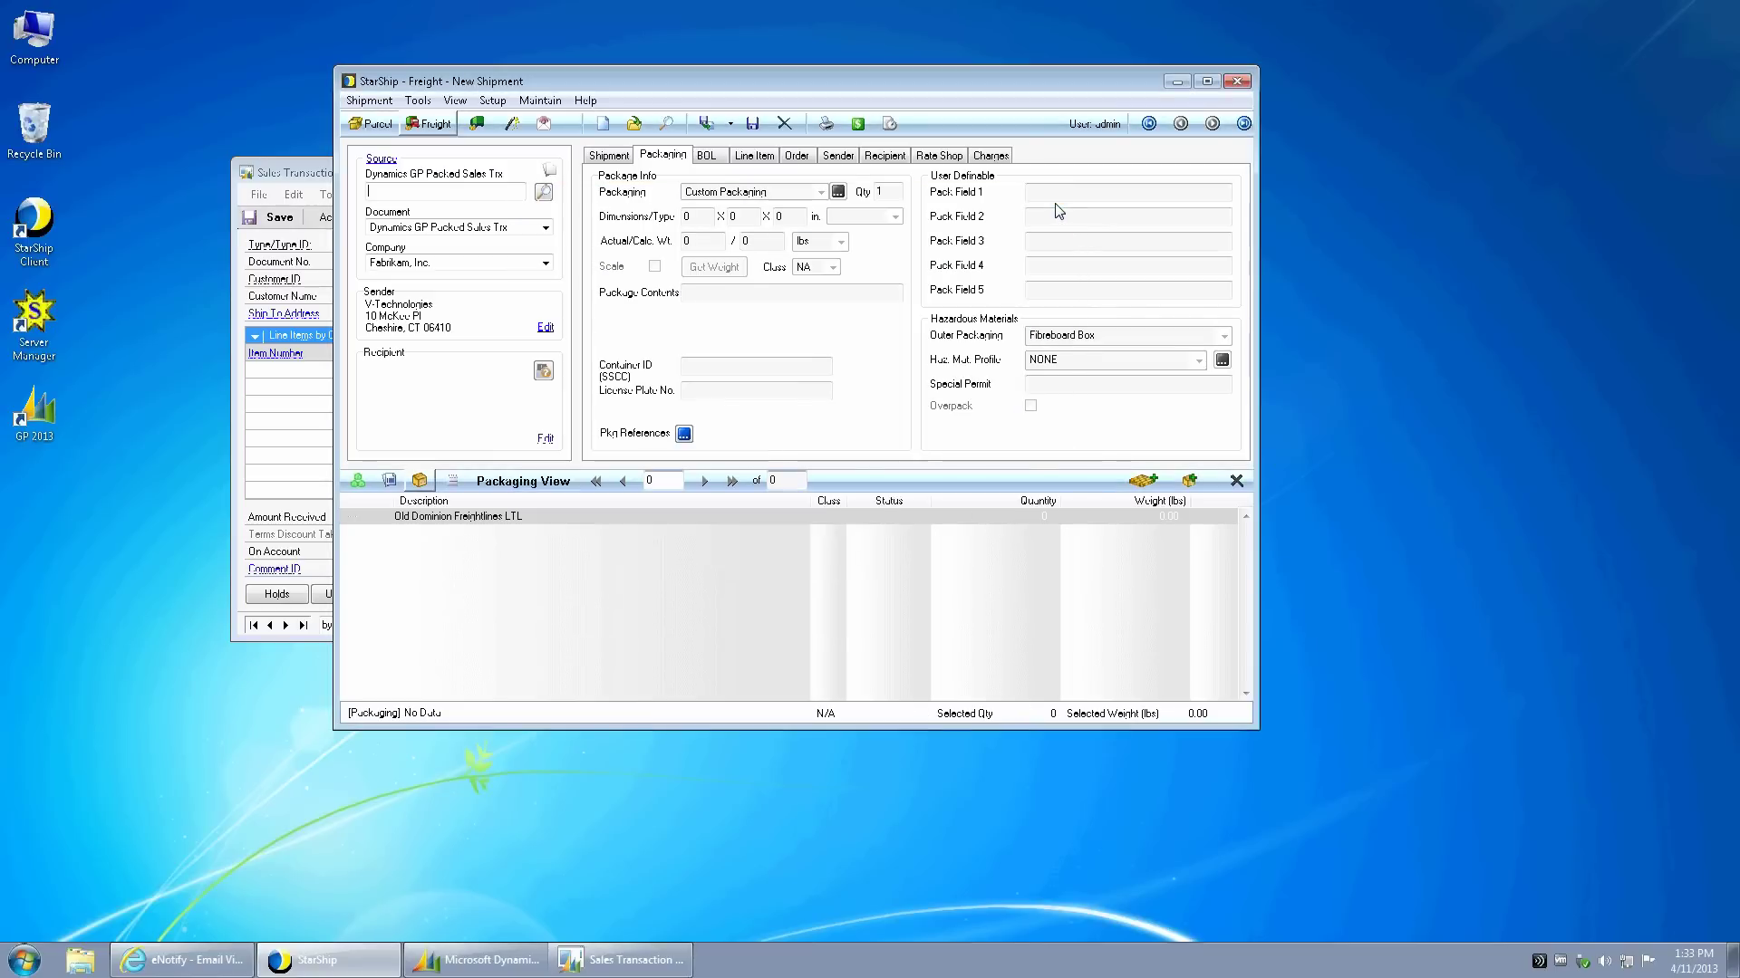